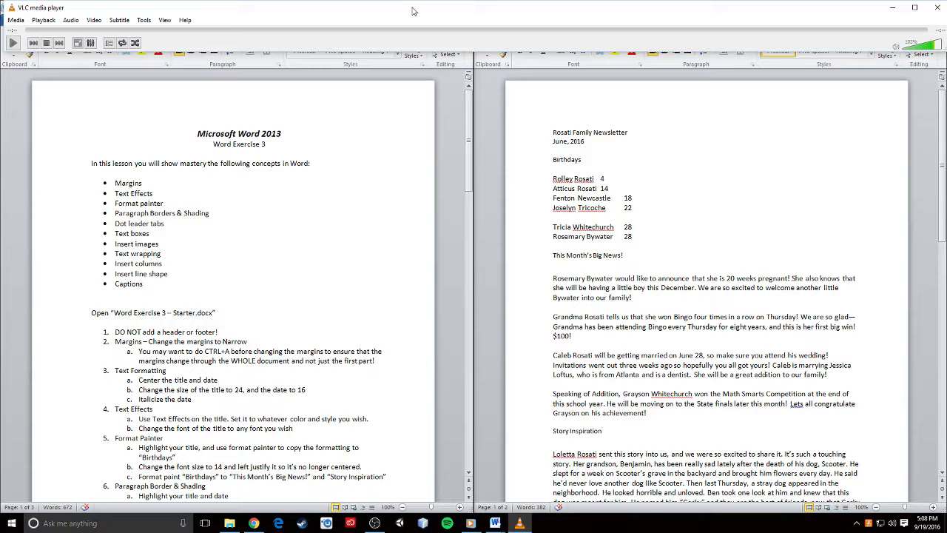
- Look up the starter file name in the instructions, then return to the newsletter
click(381, 156)
click(759, 167)
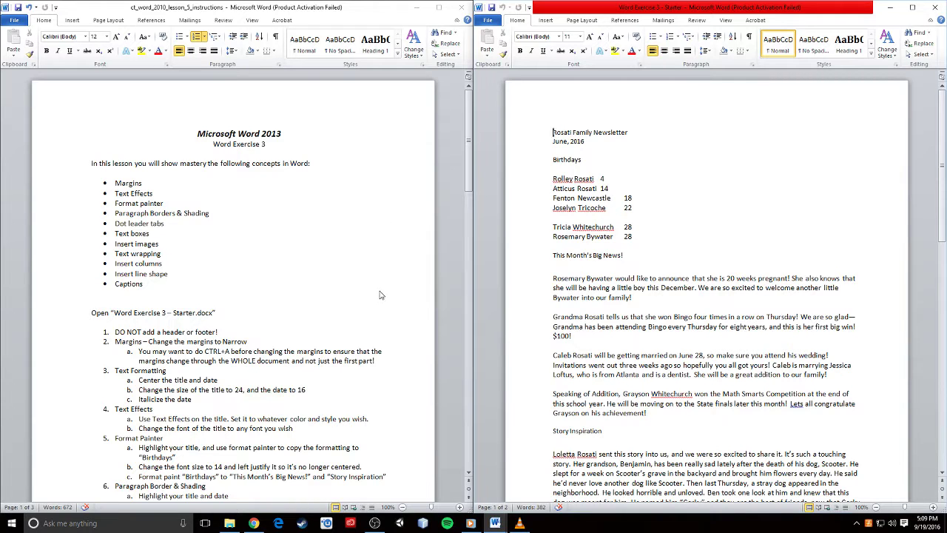
click(92, 314)
drag(150, 312, 195, 312)
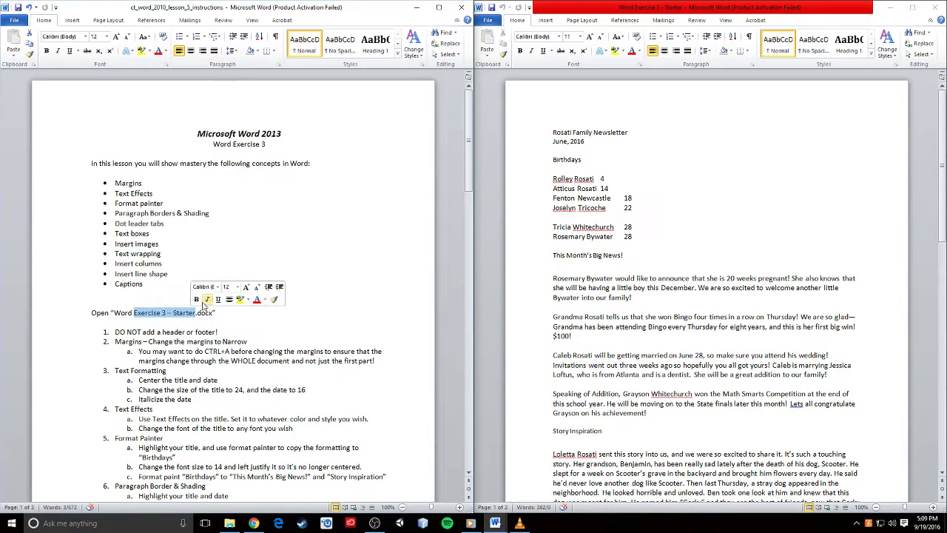
click(776, 131)
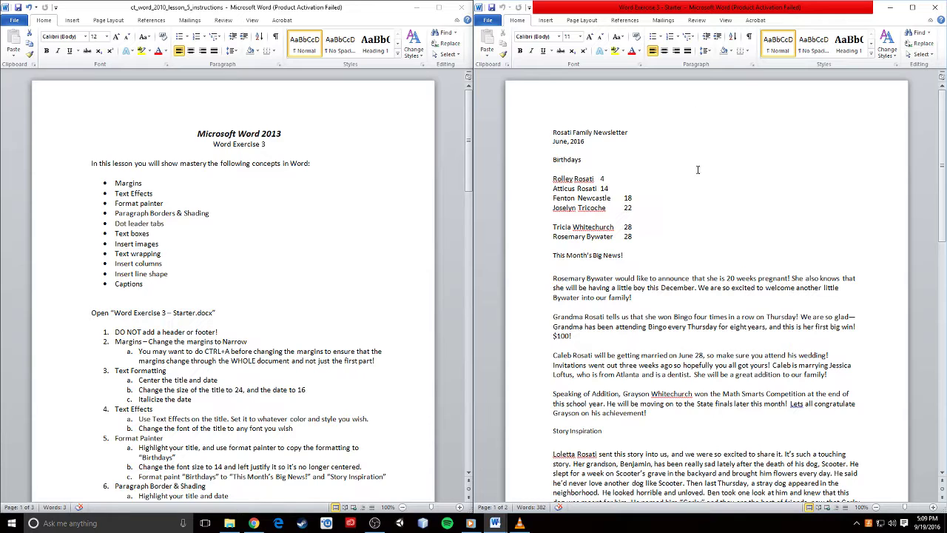
scroll(107, 170, down, 4)
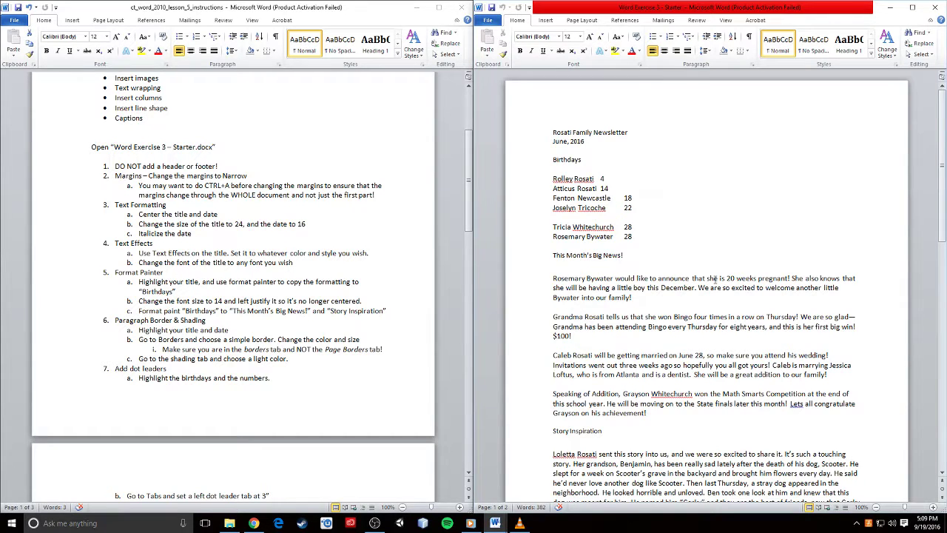
- Select the newsletter text and apply the Narrow margin preset
key(ctrl+a)
scroll(712, 285, down, 12)
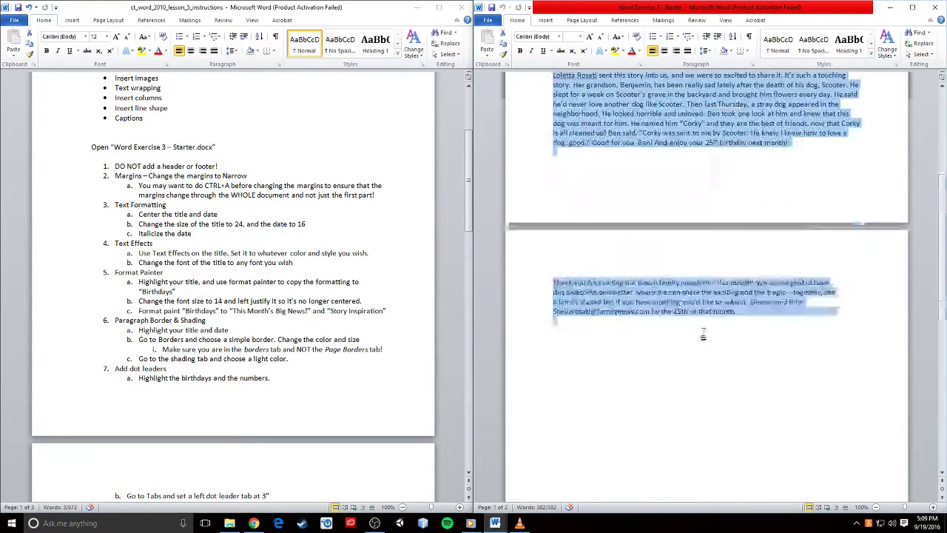
click(626, 296)
drag(592, 333, 534, 130)
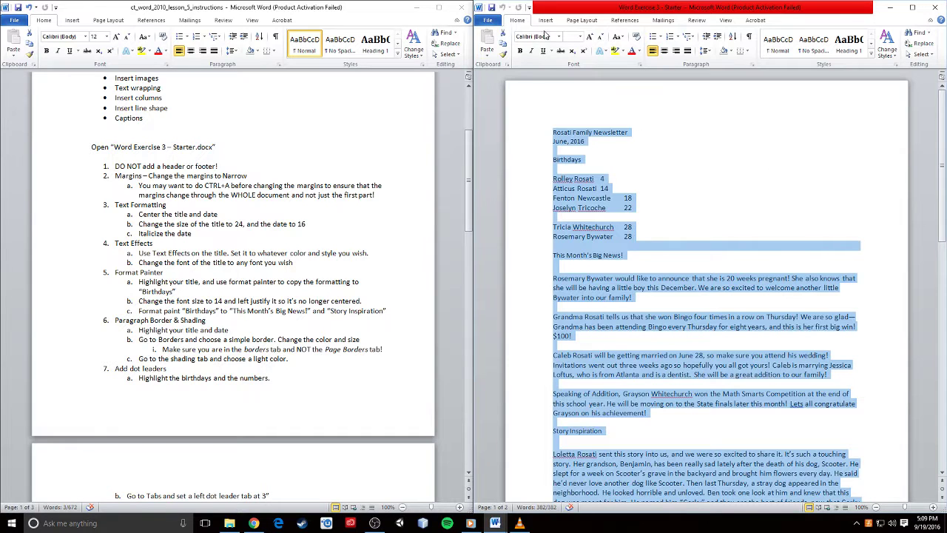
click(581, 20)
click(530, 50)
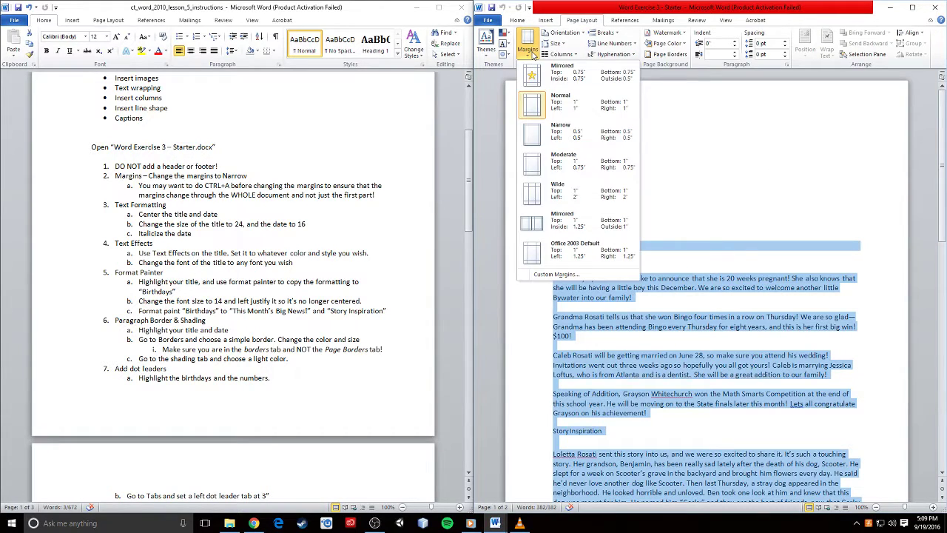
click(570, 136)
- Undo the partial margin change and choose Narrow margins again
scroll(757, 352, down, 3)
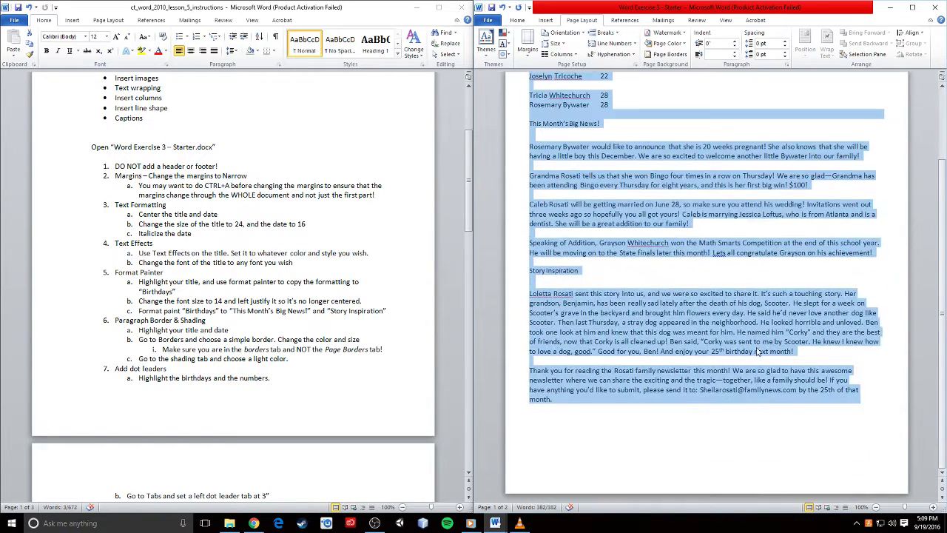
click(705, 341)
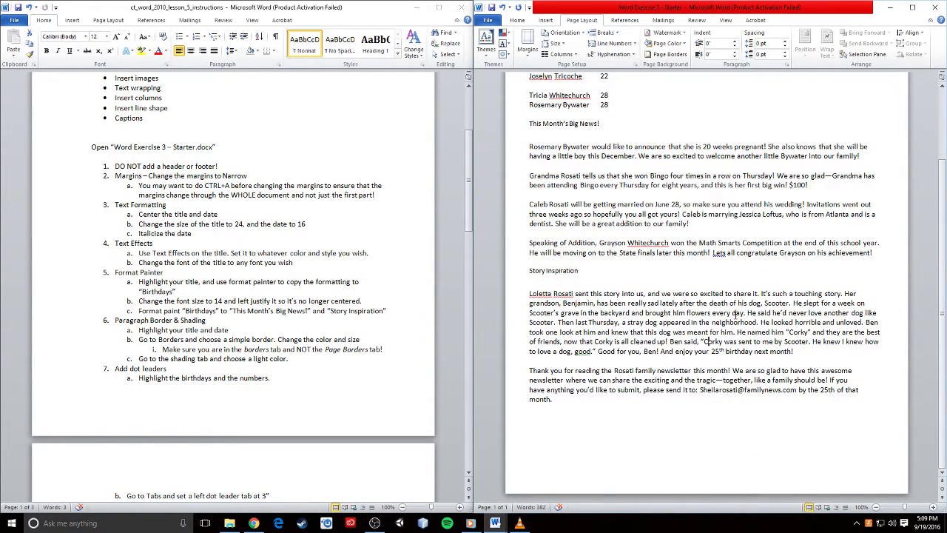
key(ctrl+a)
key(ctrl+z)
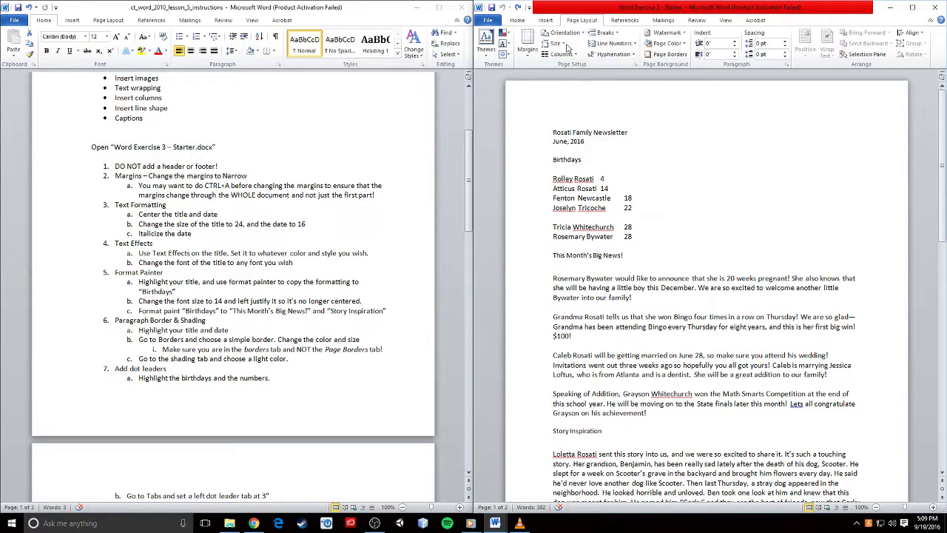
click(528, 46)
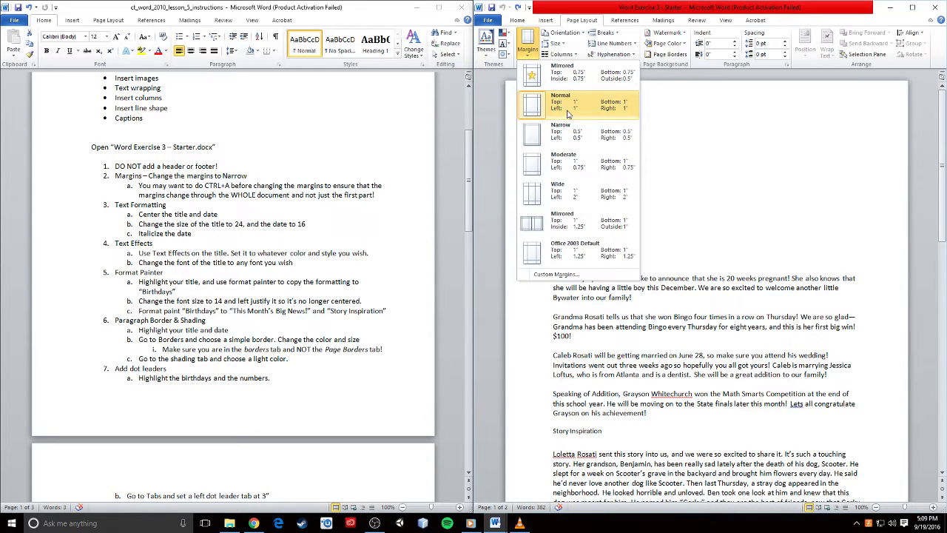
click(567, 142)
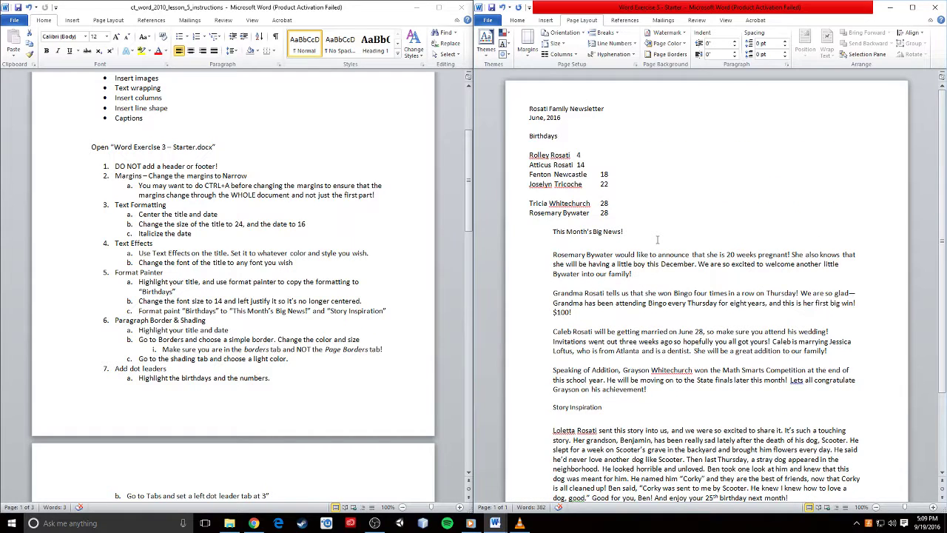
- Select the entire newsletter and apply Narrow margins to all of it, after briefly trying Normal
key(ctrl+a)
click(527, 46)
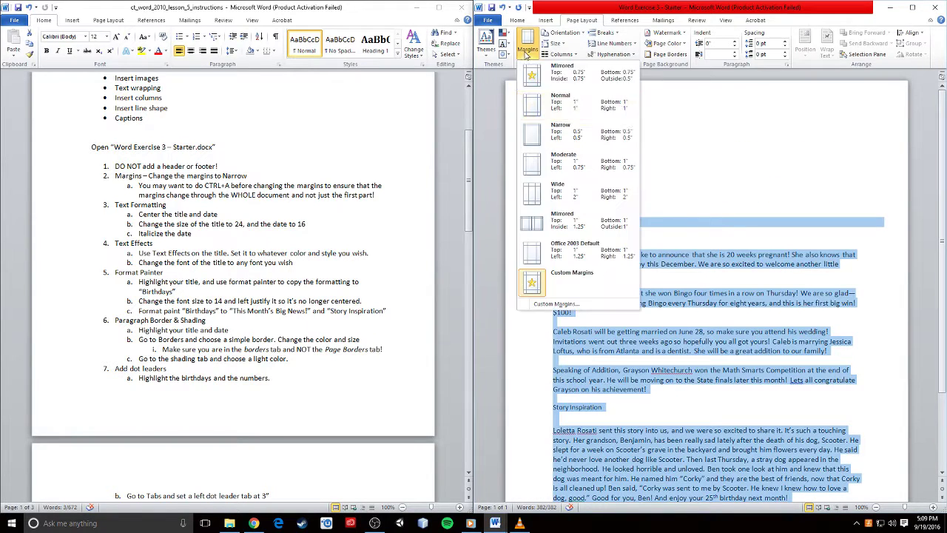
click(567, 104)
click(527, 46)
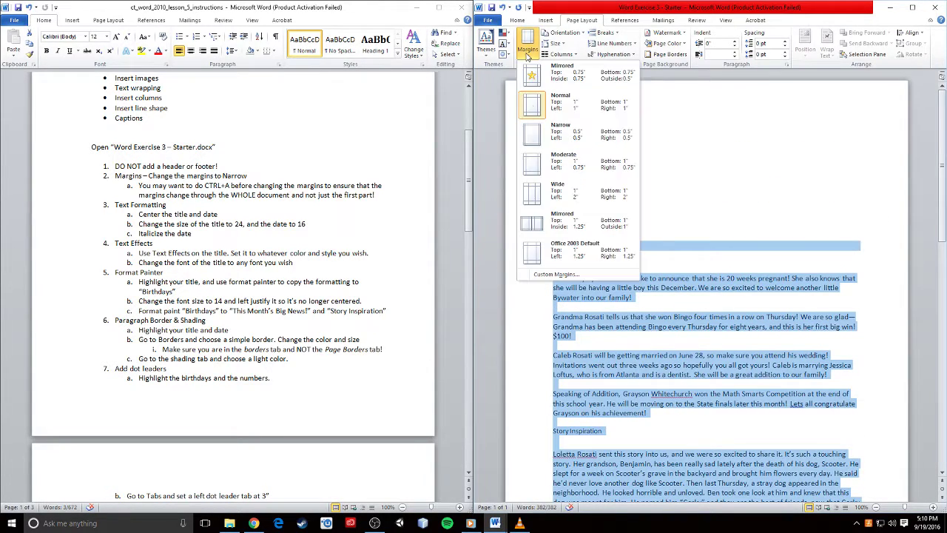
click(566, 140)
click(736, 207)
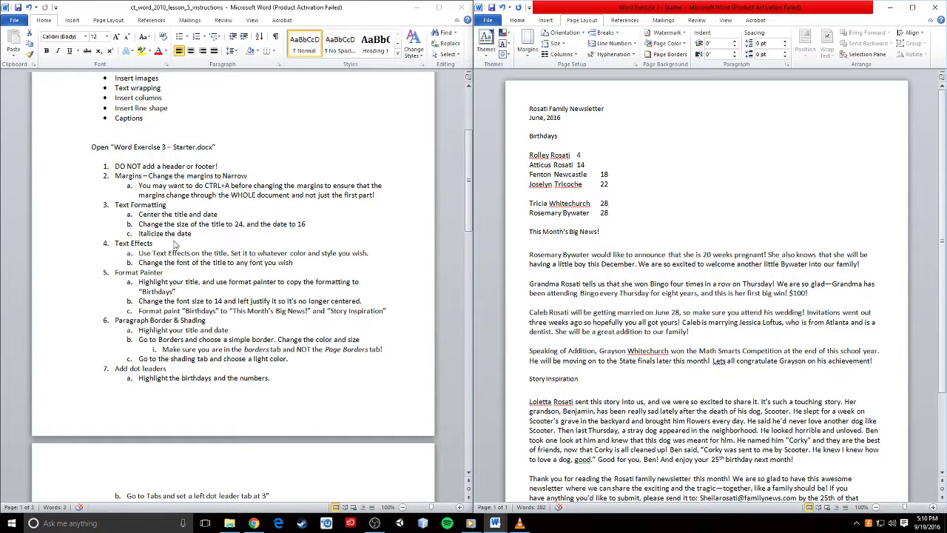
drag(196, 146, 134, 147)
- Centre the newsletter title and date lines
scroll(302, 313, down, 3)
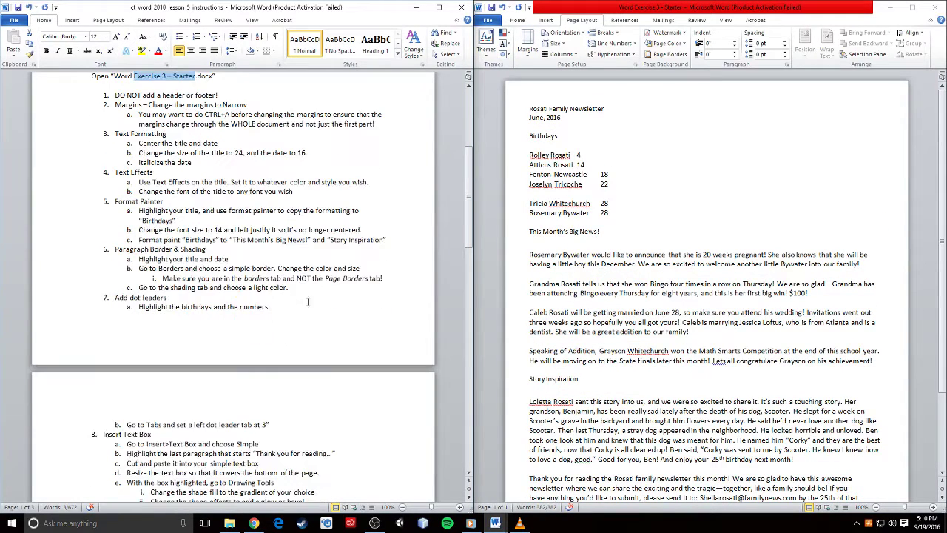
click(546, 104)
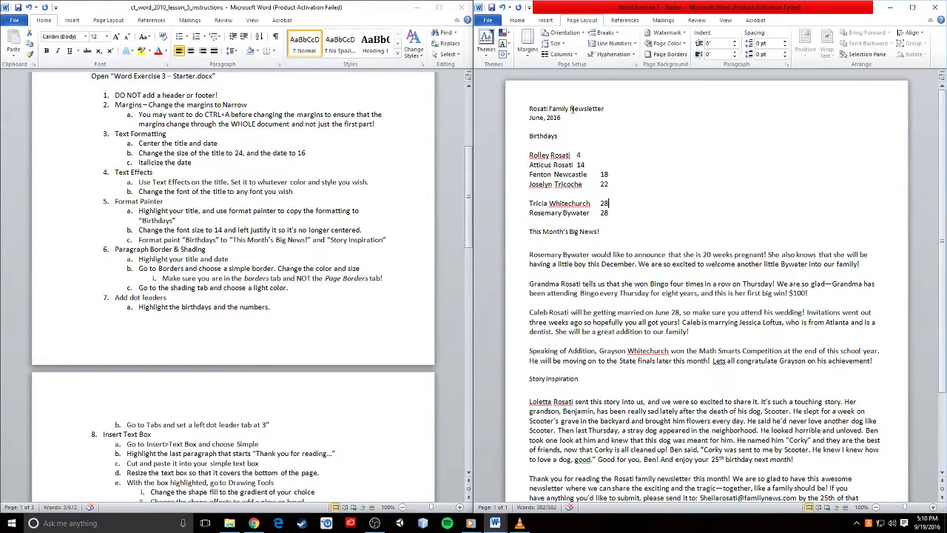
drag(561, 117, 518, 108)
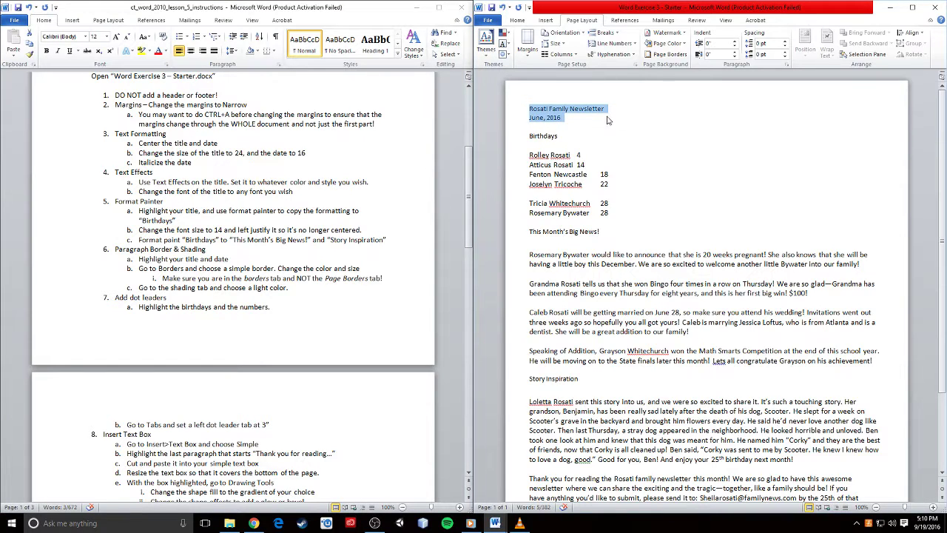
click(517, 20)
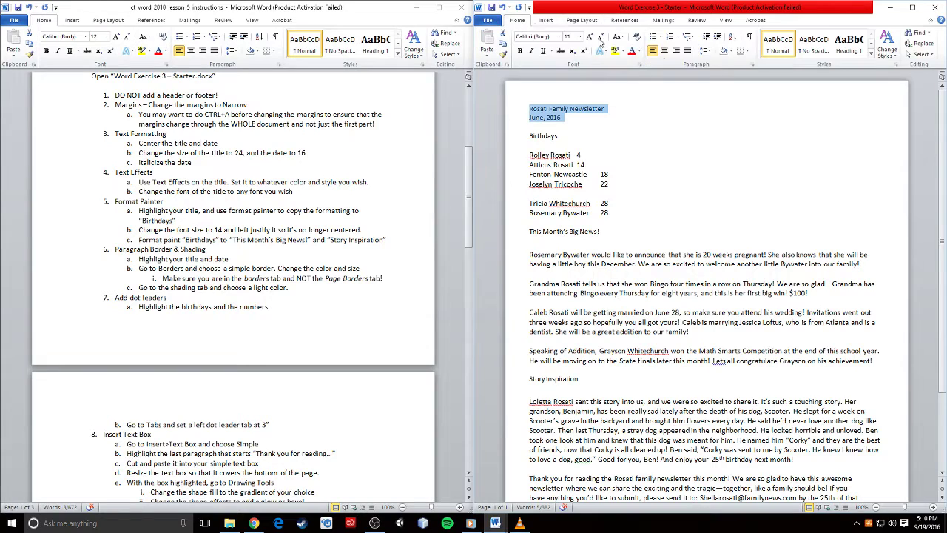
click(665, 52)
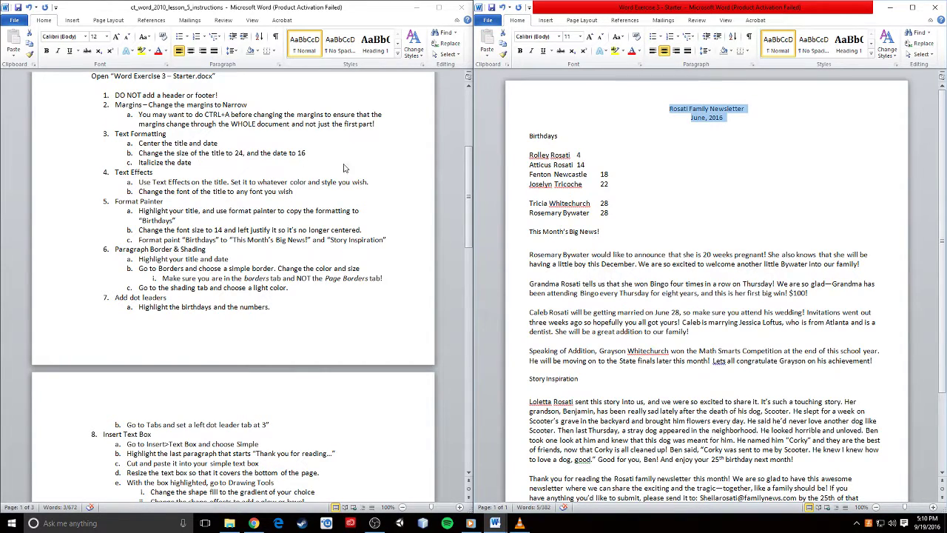
click(715, 131)
- Set the title line to font size 24
double_click(725, 109)
shift+click(671, 109)
click(580, 36)
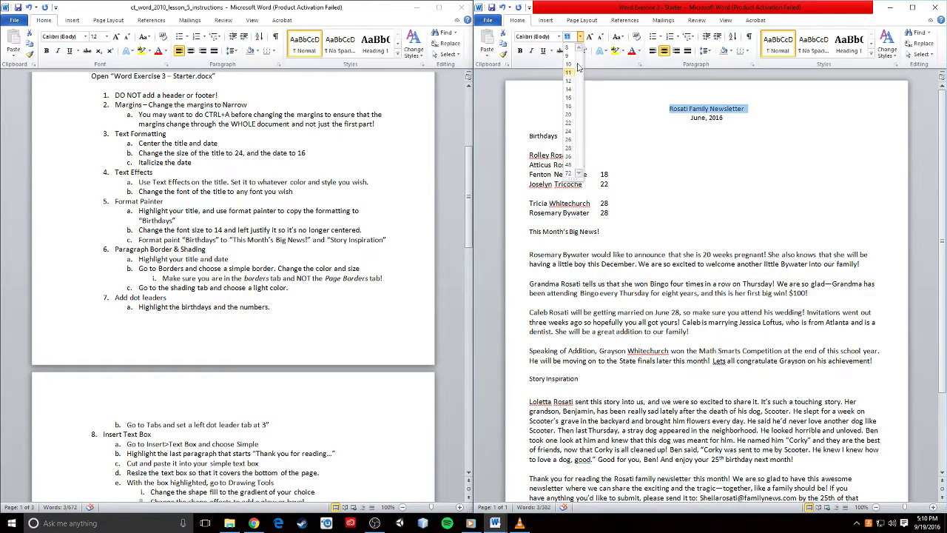
click(568, 131)
- Make the date line 'June, 2016' size 16 and italic
click(711, 129)
triple_click(711, 129)
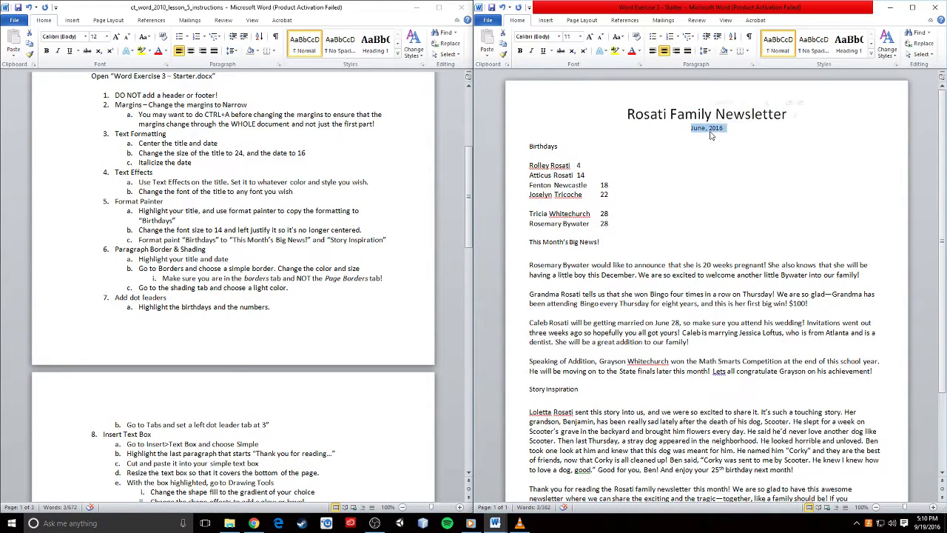
click(580, 37)
click(568, 101)
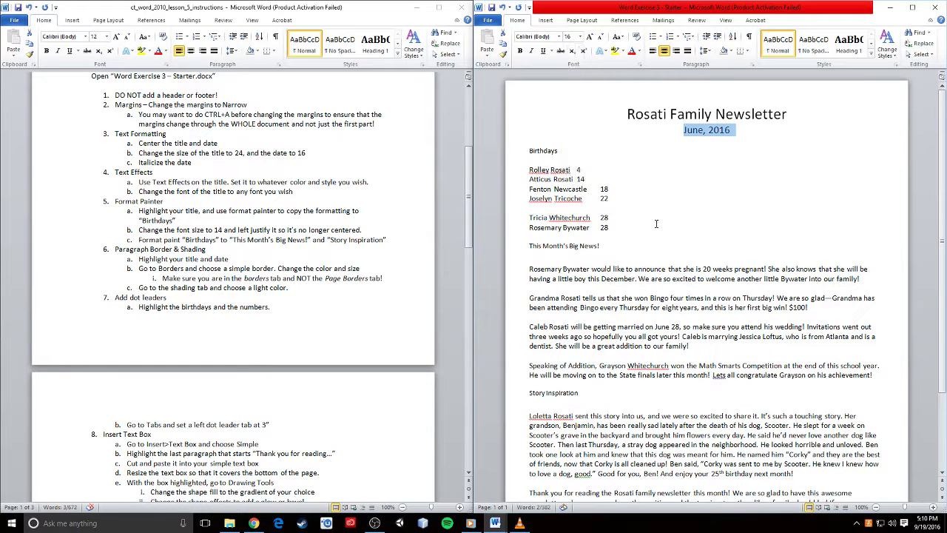
click(530, 52)
click(586, 260)
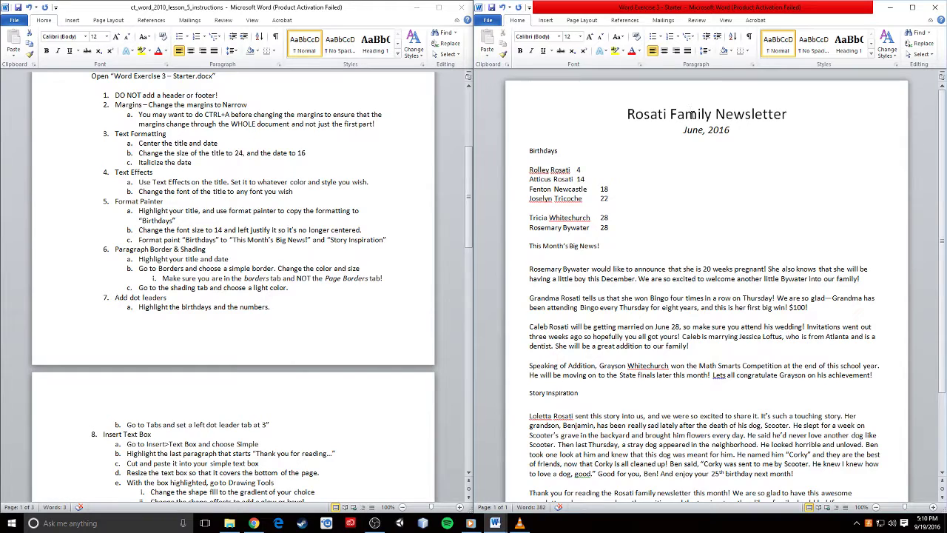
- Apply the Gradient Fill - Purple text effect and Berlin Sans FB Demi font to the title
triple_click(692, 115)
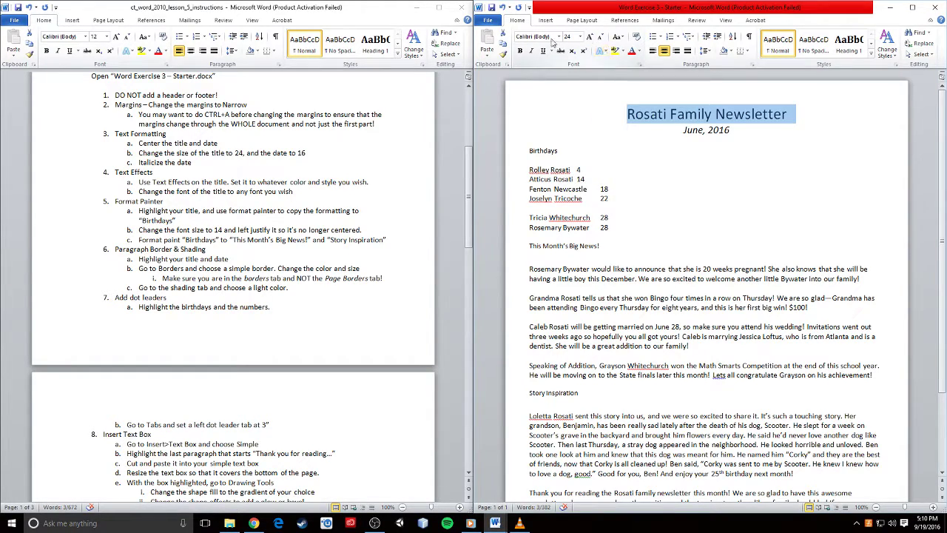
click(600, 50)
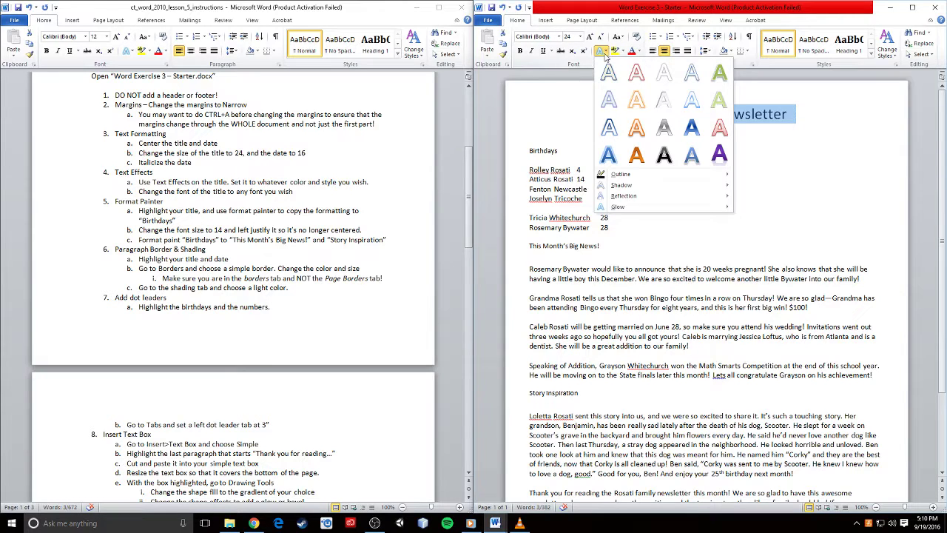
click(717, 153)
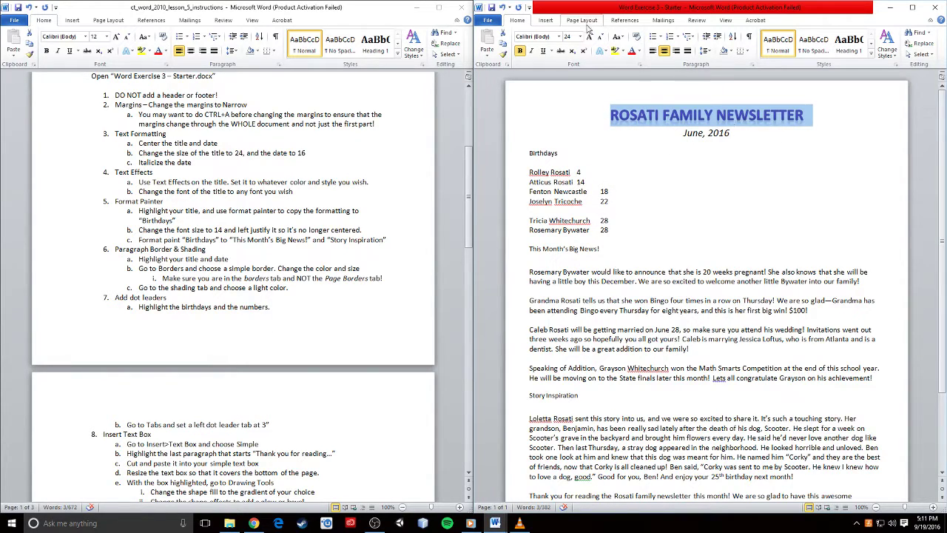
click(559, 37)
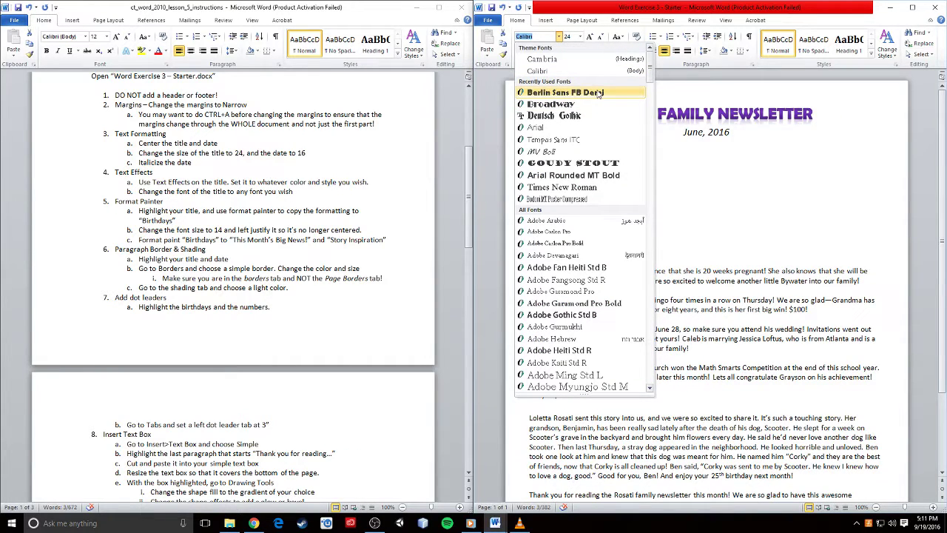
click(556, 94)
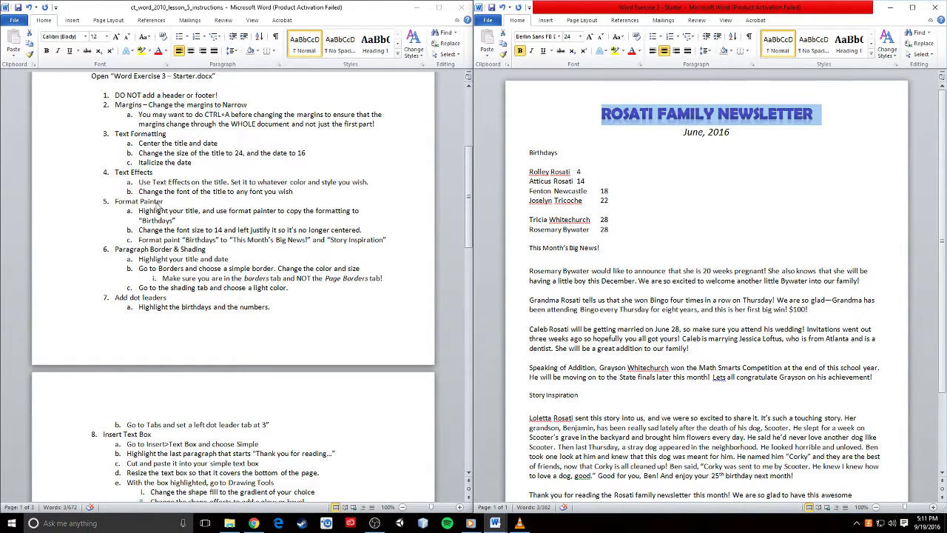
click(162, 210)
scroll(193, 207, down, 2)
- Copy the title's formatting onto BIRTHDAYS, then left-align it at size 14
click(133, 130)
triple_click(688, 118)
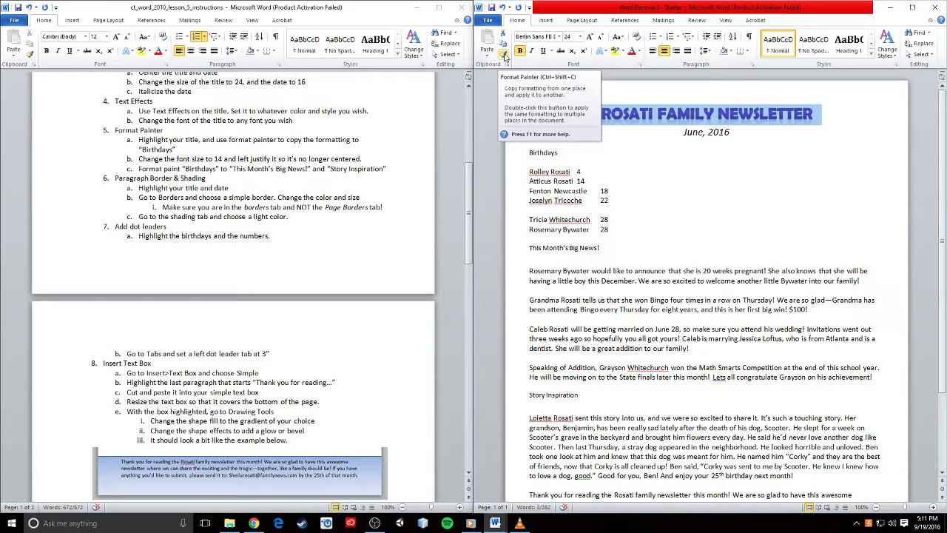
click(504, 56)
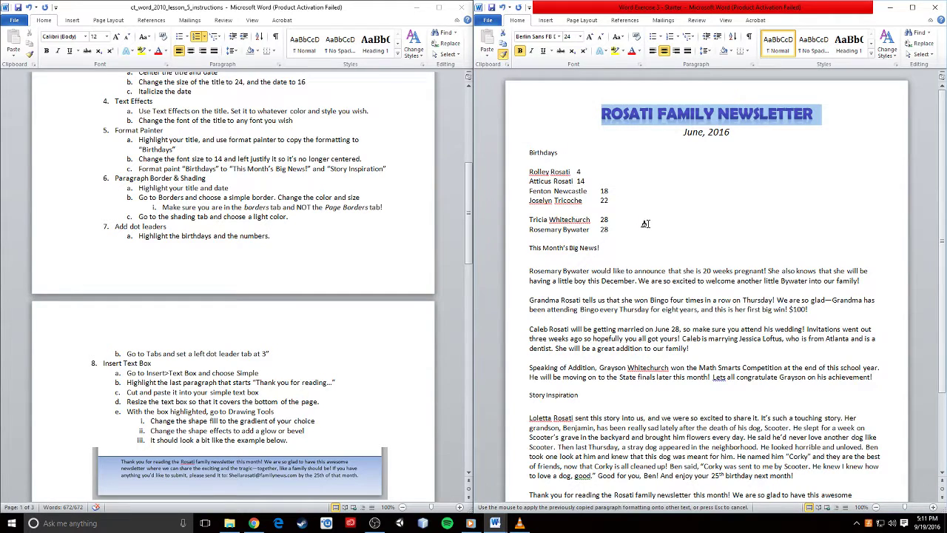
drag(564, 152, 529, 152)
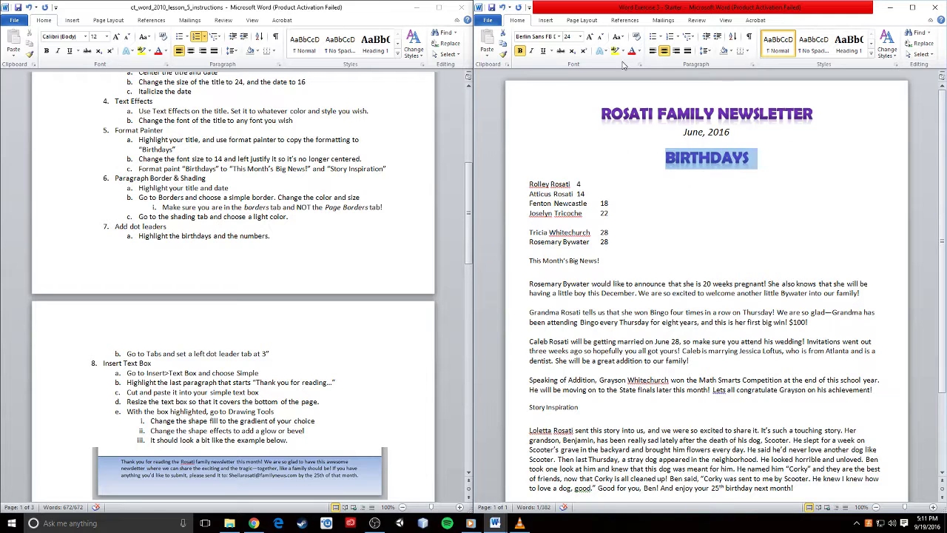
click(654, 51)
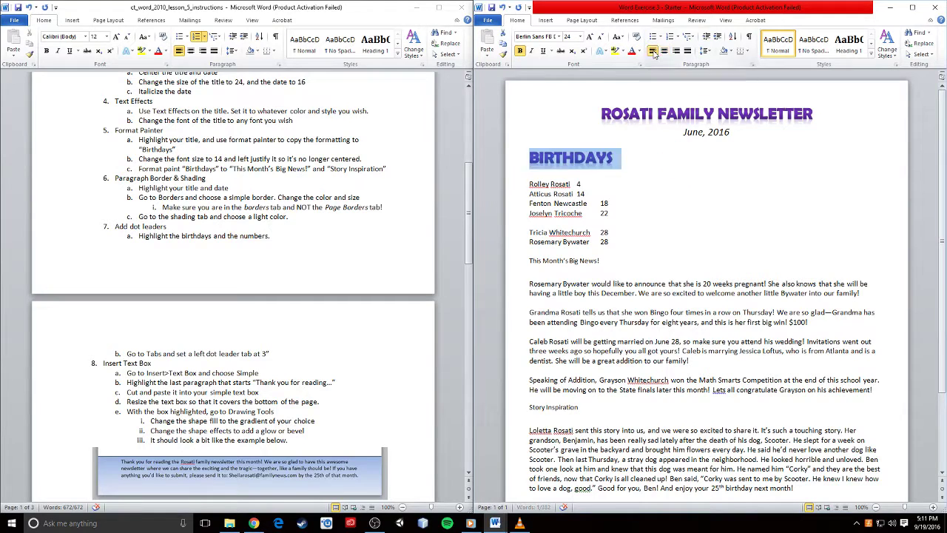
click(582, 42)
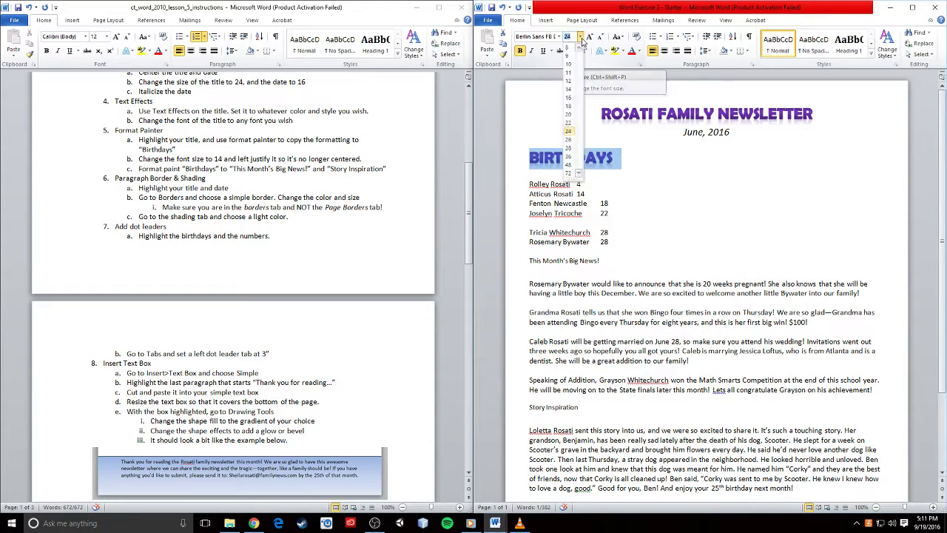
click(573, 97)
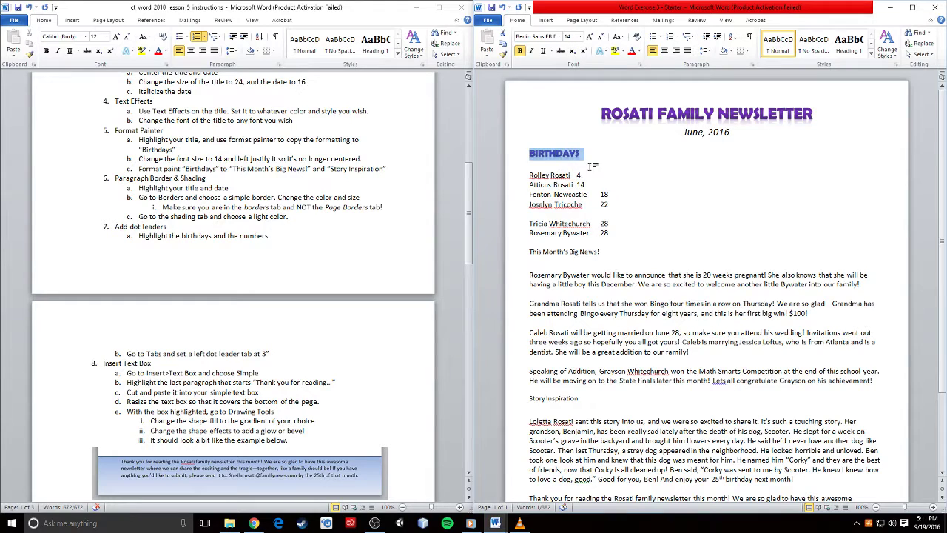
- Format-paint the BIRTHDAYS heading style onto This Month's Big News! and Story Inspiration
click(504, 58)
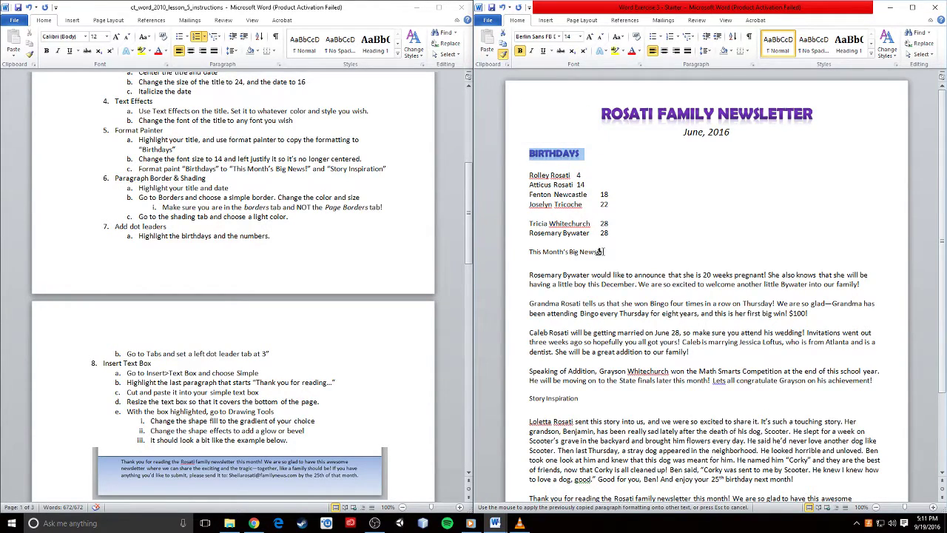
drag(601, 251, 532, 251)
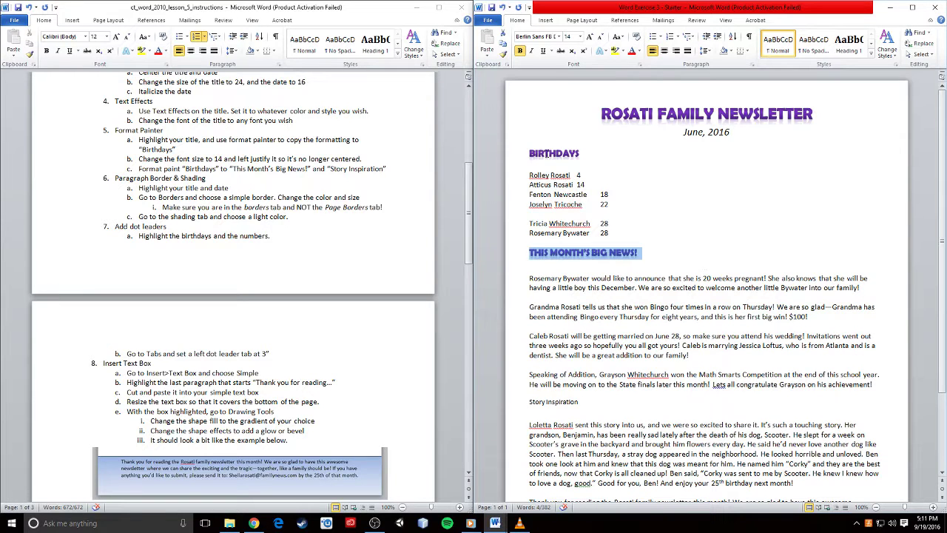
click(505, 55)
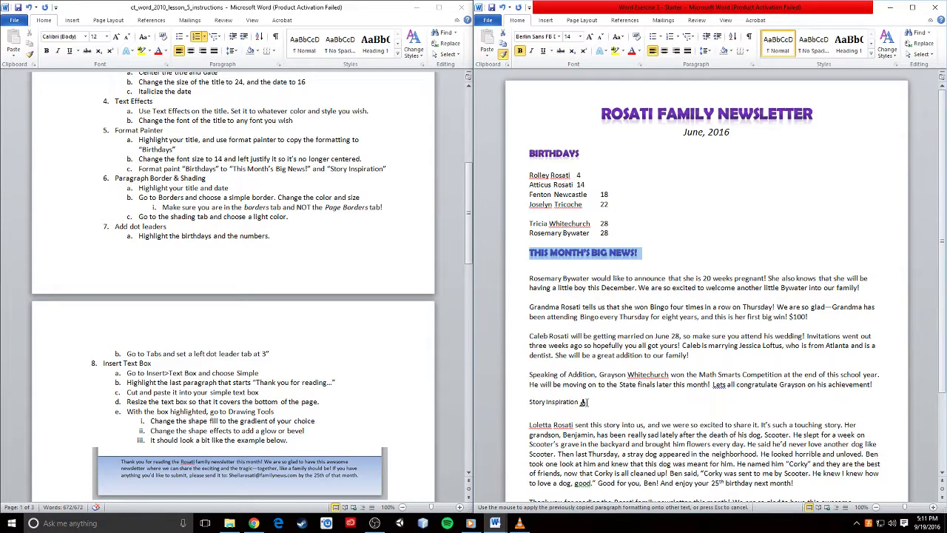
drag(584, 400, 529, 401)
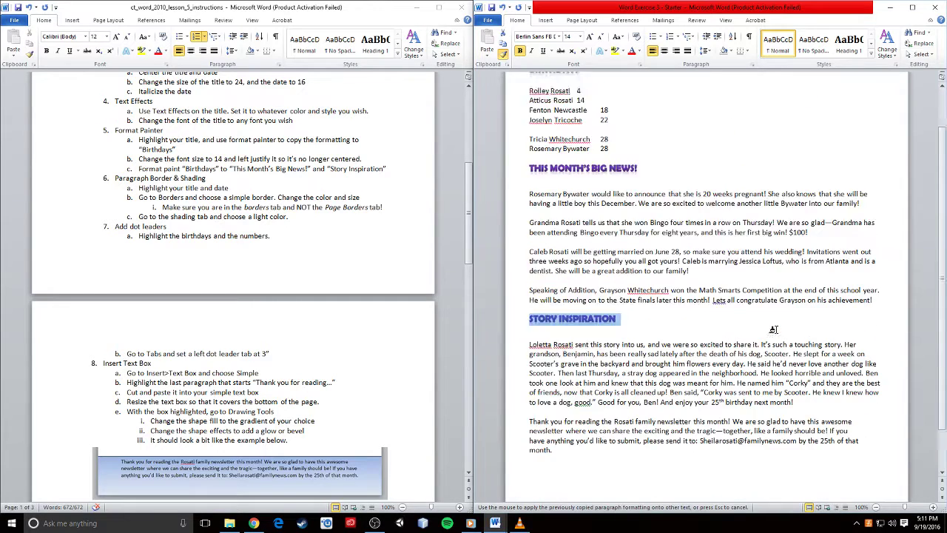
- Undo the accidental formatting on the title and select the title and date together
click(314, 222)
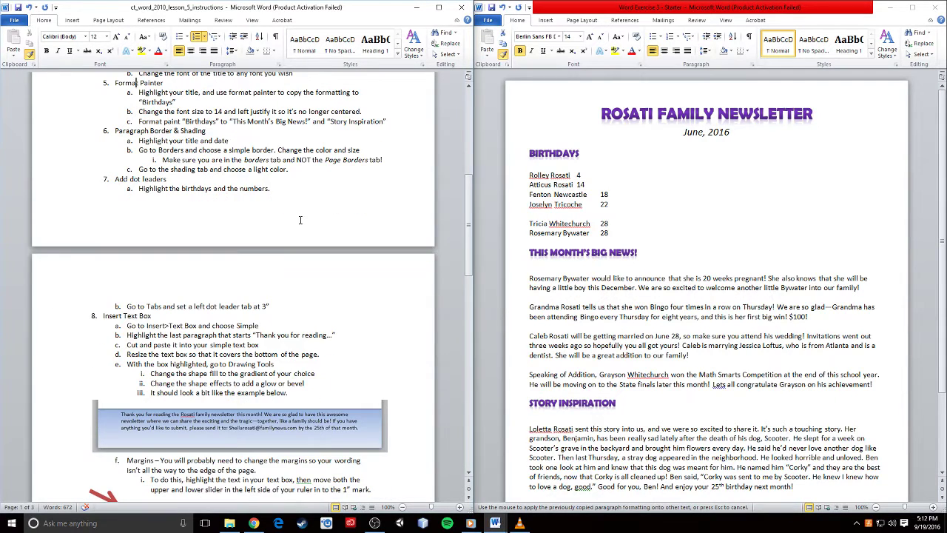
click(709, 114)
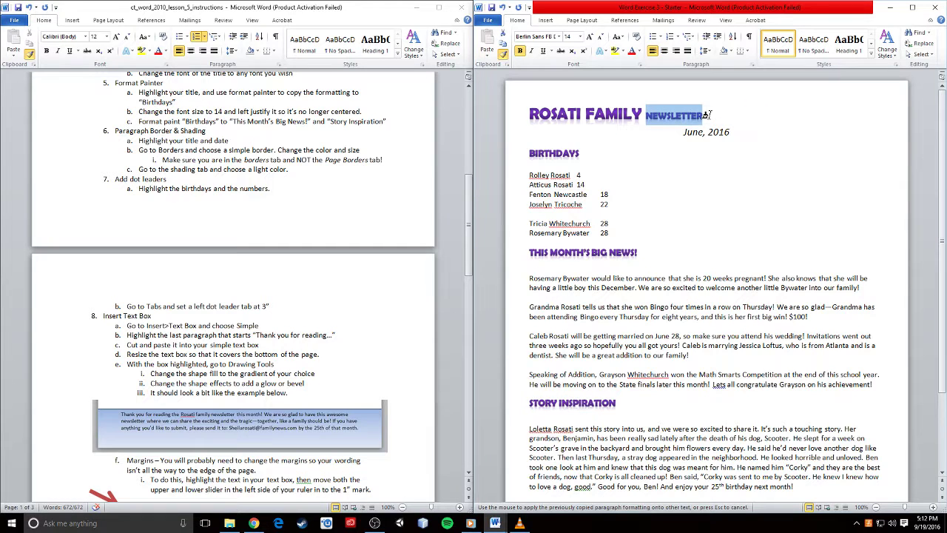
key(ctrl+z)
key(ctrl+z)
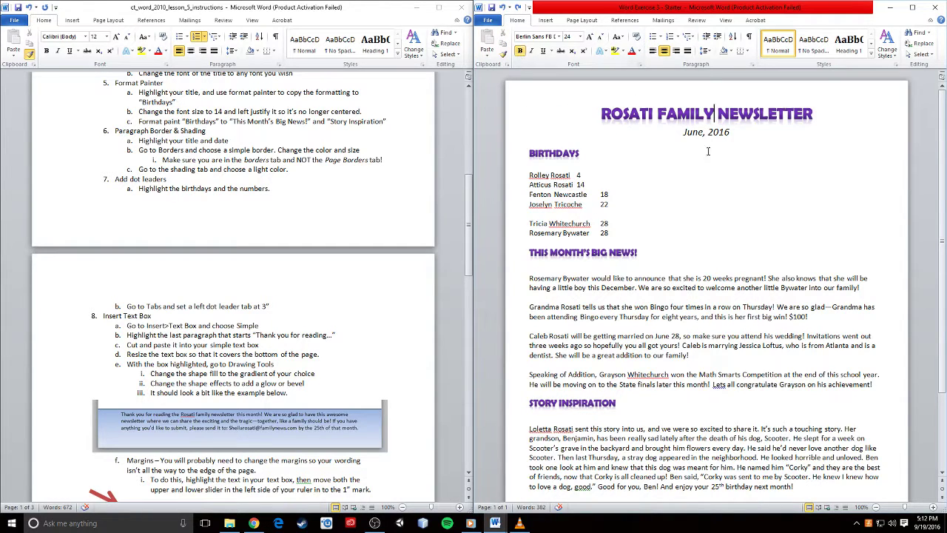
click(744, 137)
key(ctrl+shift+Home)
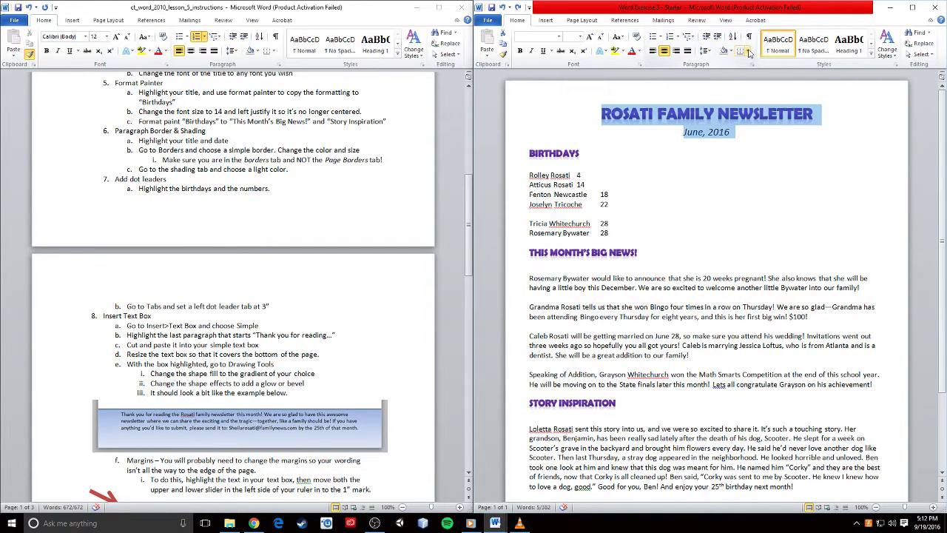
- Give the title and date a dark purple 3-D border with light purple shading
click(747, 53)
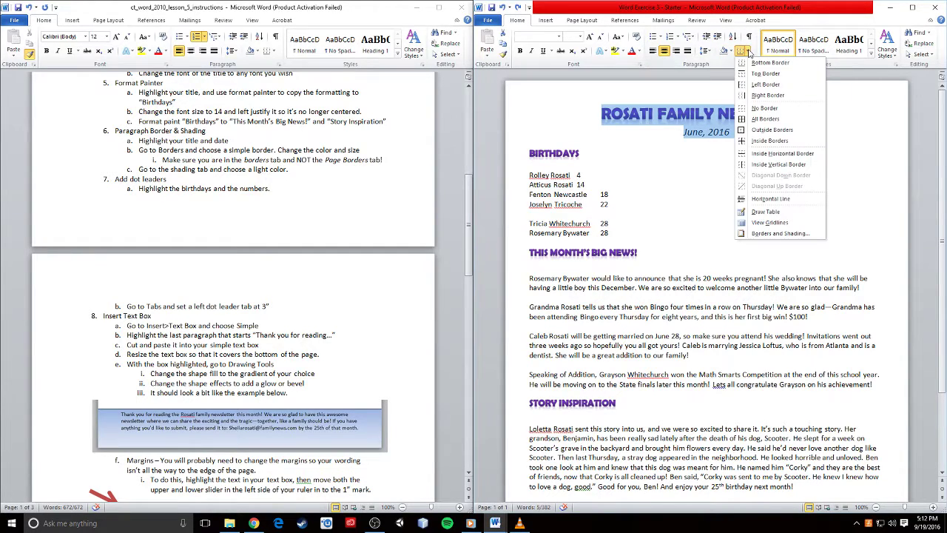
click(772, 234)
drag(713, 172, 714, 198)
click(598, 296)
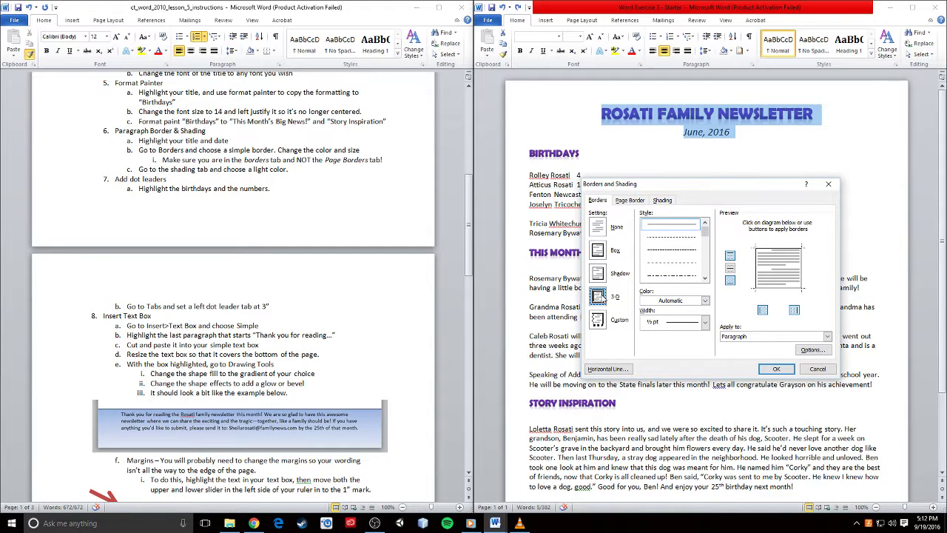
click(705, 301)
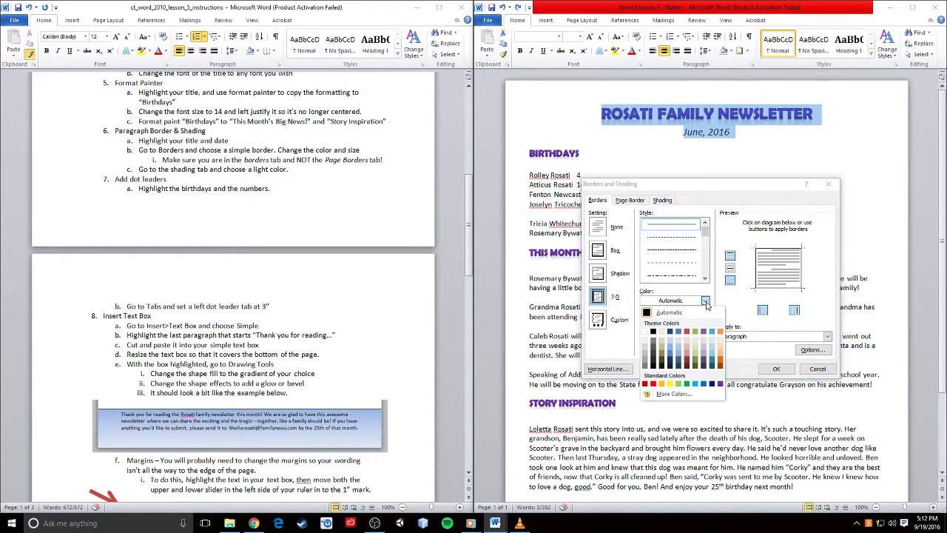
click(704, 364)
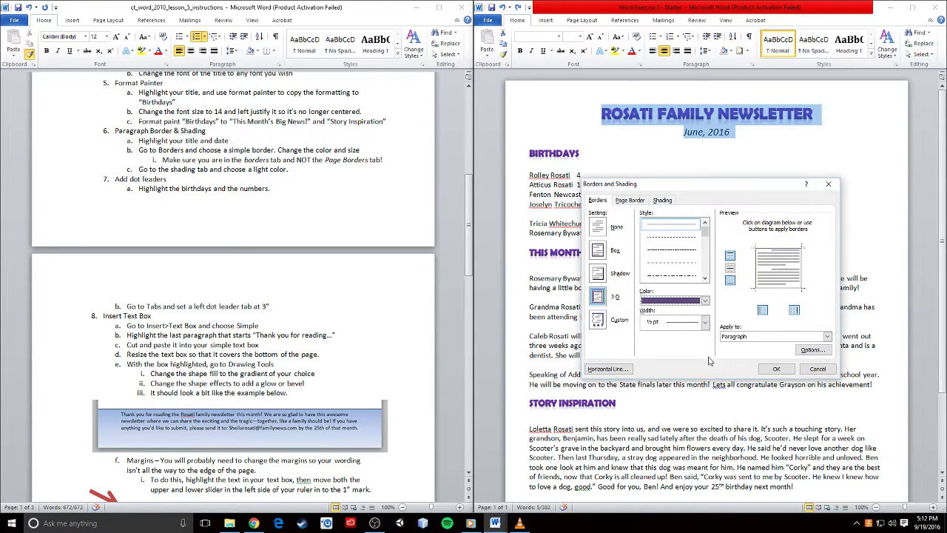
click(664, 200)
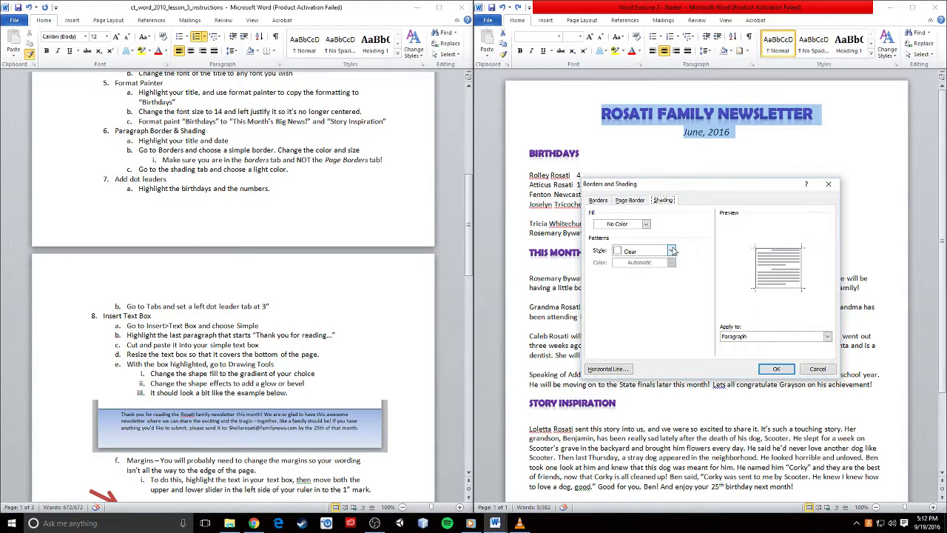
click(646, 223)
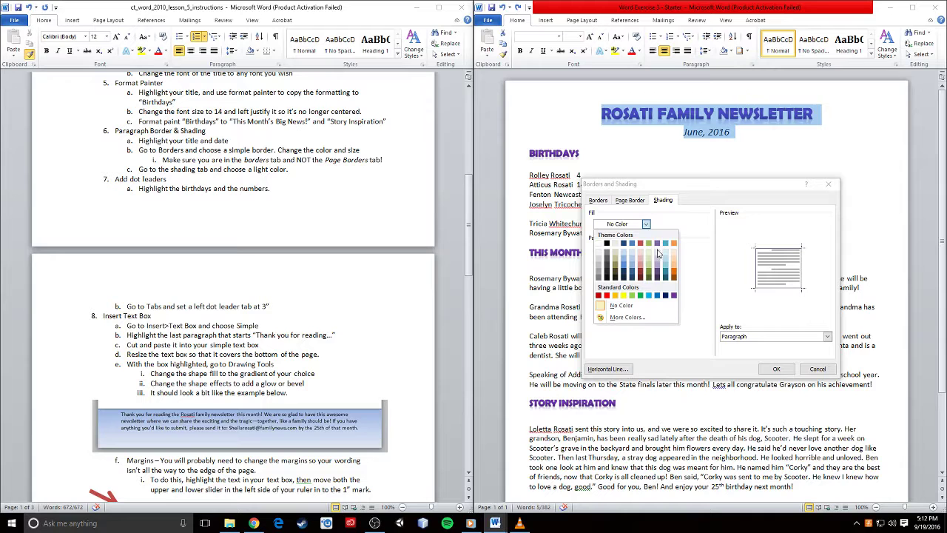
click(659, 253)
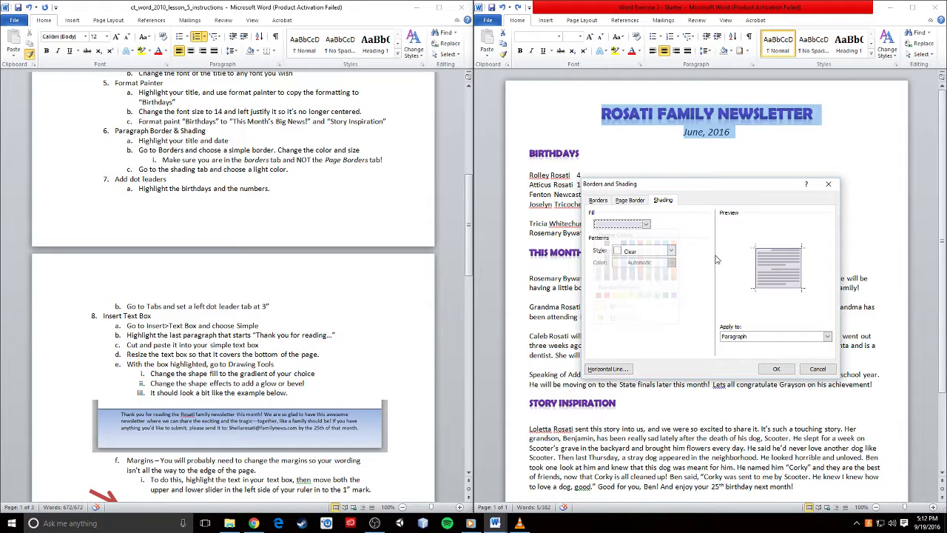
click(777, 370)
click(613, 128)
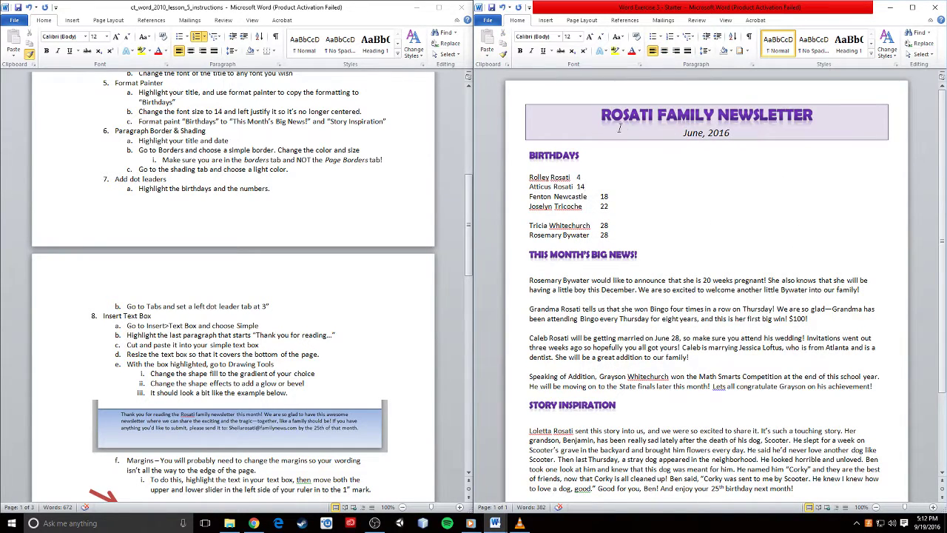
click(713, 115)
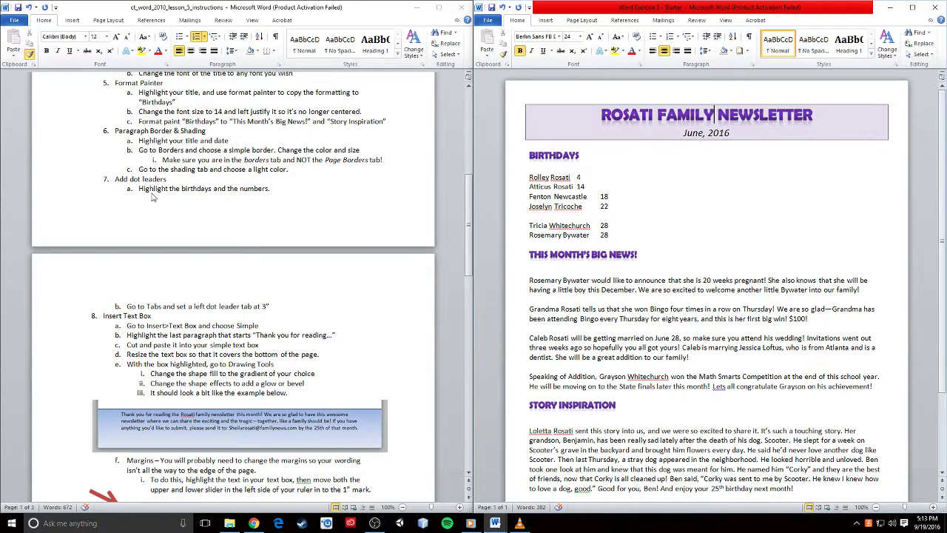
- Set a 3" left tab with dotted leader on the birthday list and delete the blank line between Joselyn and Tricia
click(663, 215)
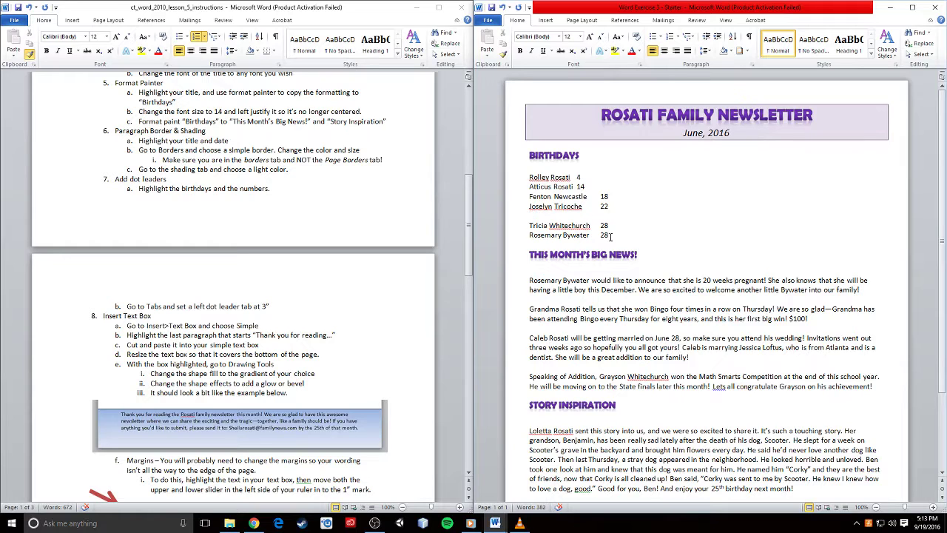
drag(610, 236, 530, 177)
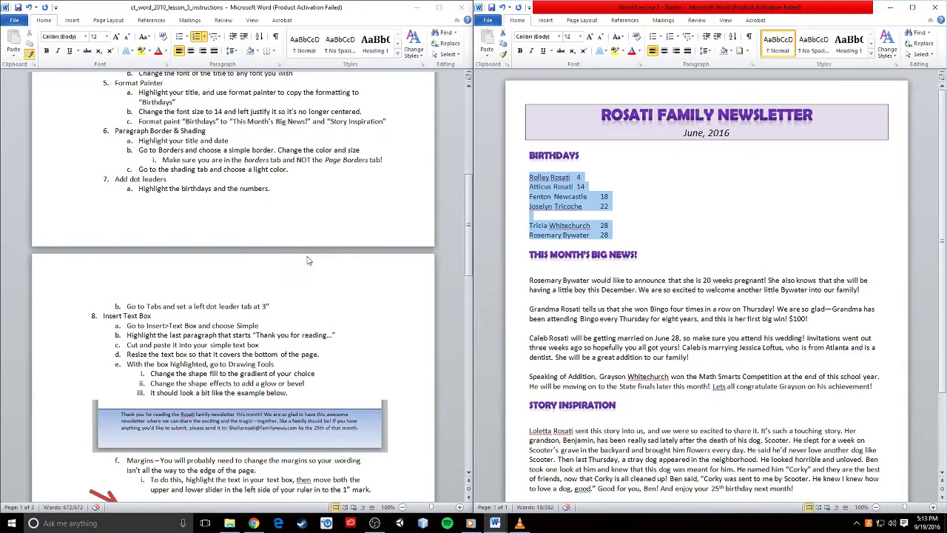
scroll(302, 279, down, 2)
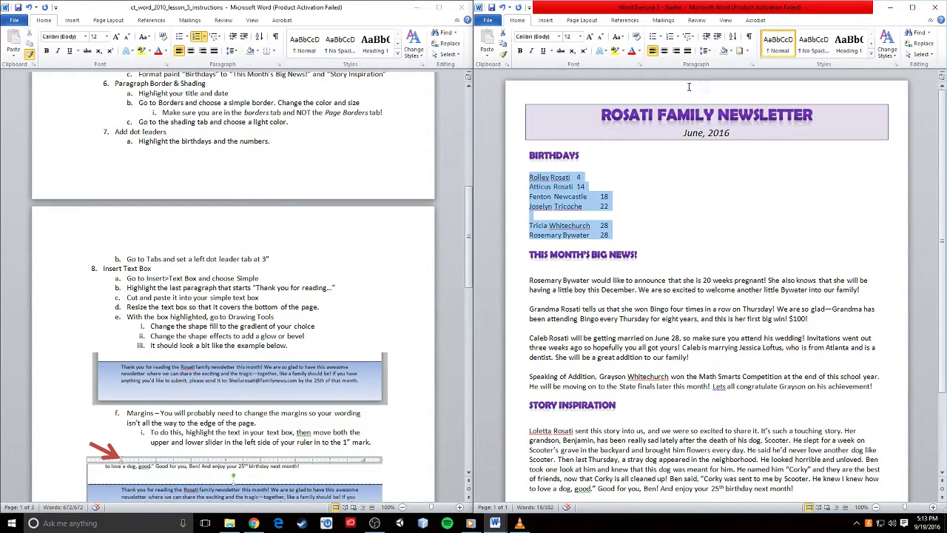
click(753, 65)
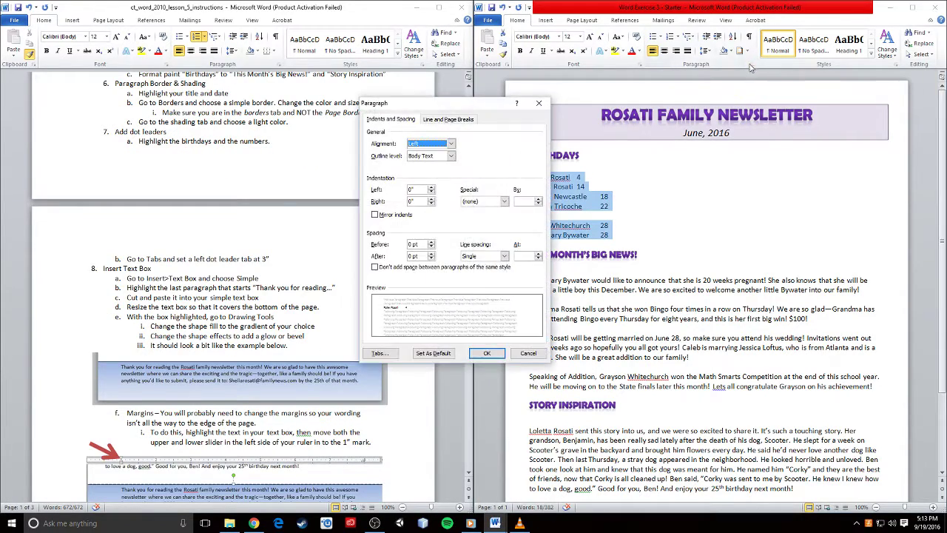
drag(476, 110, 628, 130)
click(527, 375)
drag(331, 224, 624, 242)
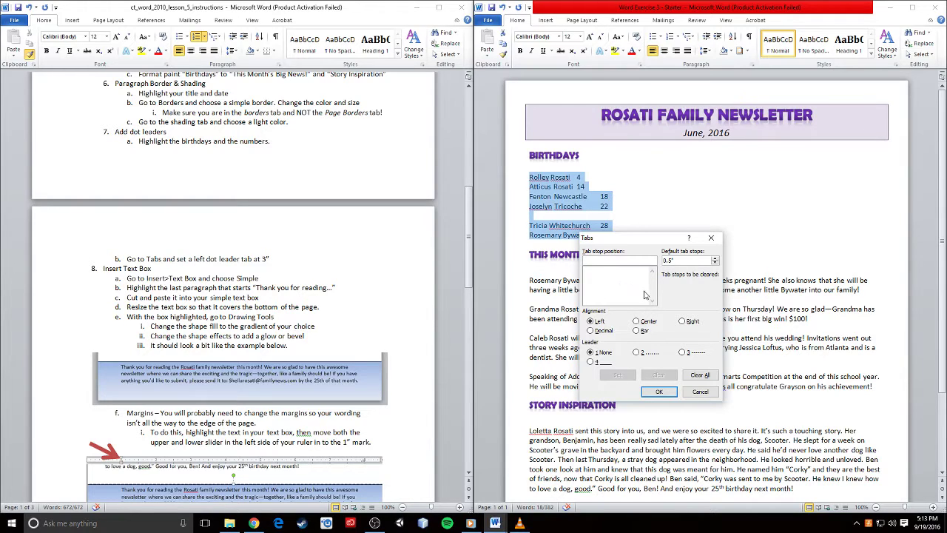
text(3)
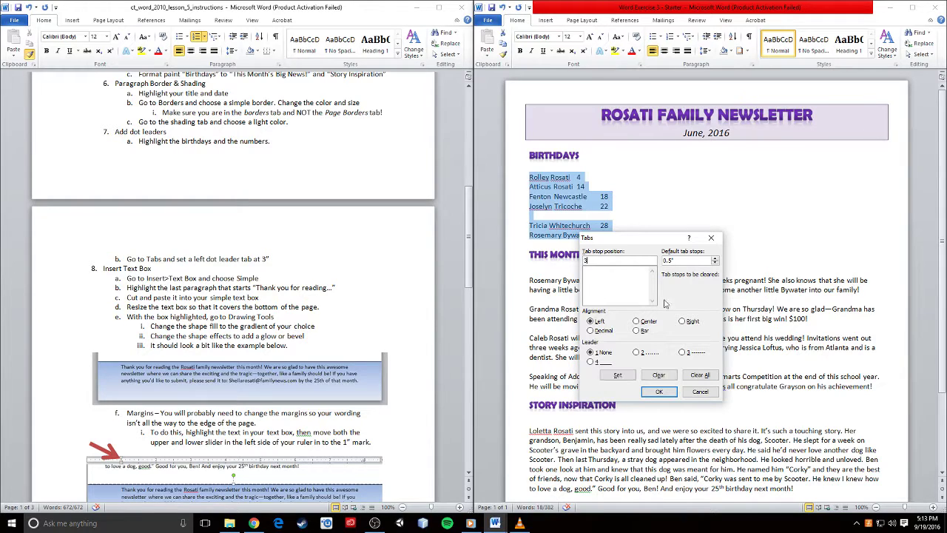
click(639, 354)
click(617, 375)
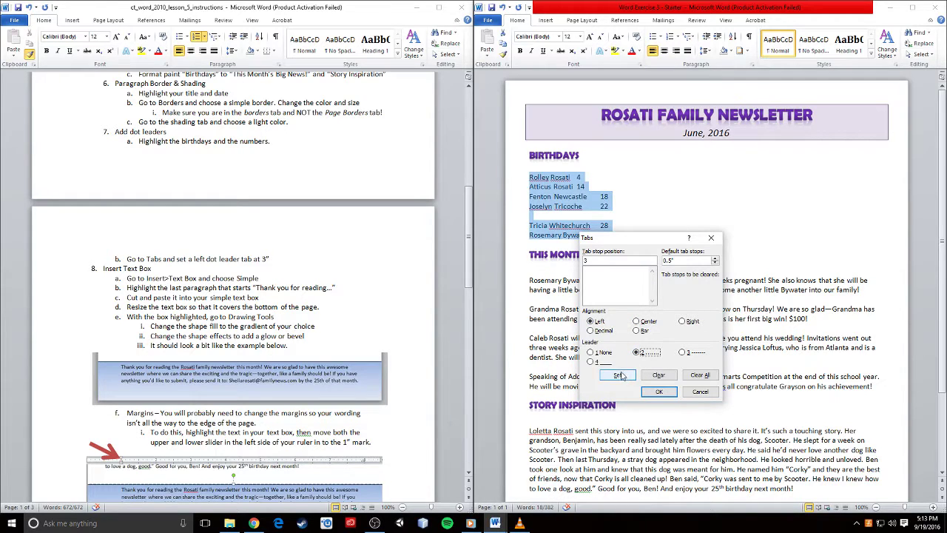
click(659, 392)
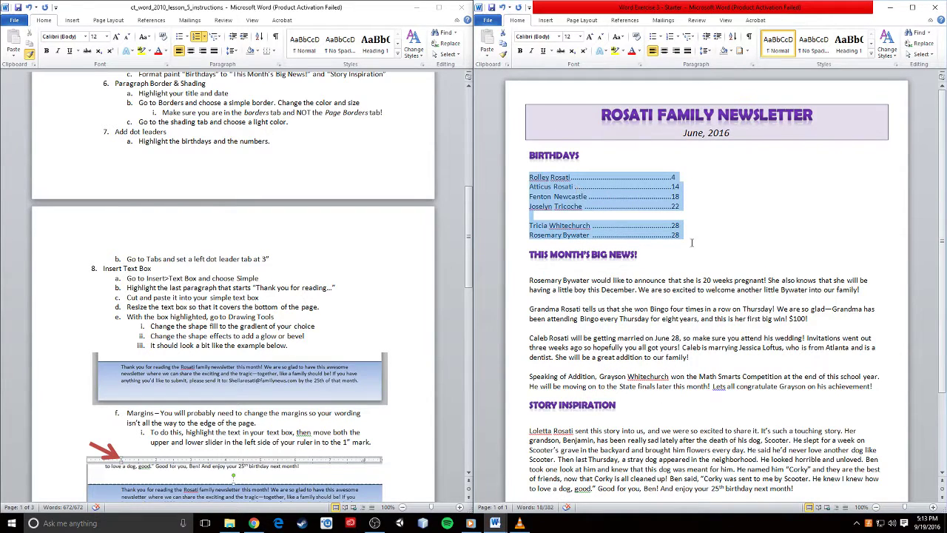
click(550, 217)
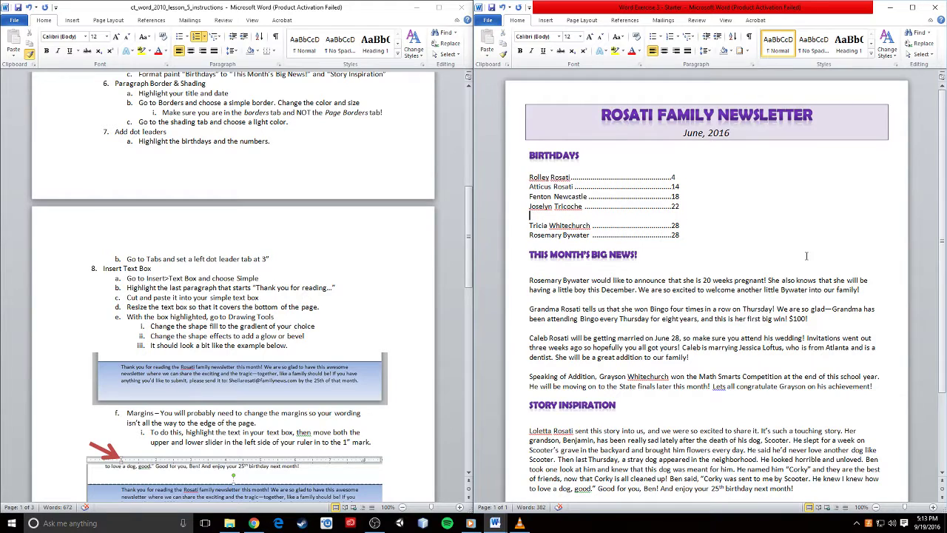
key(BackSpace)
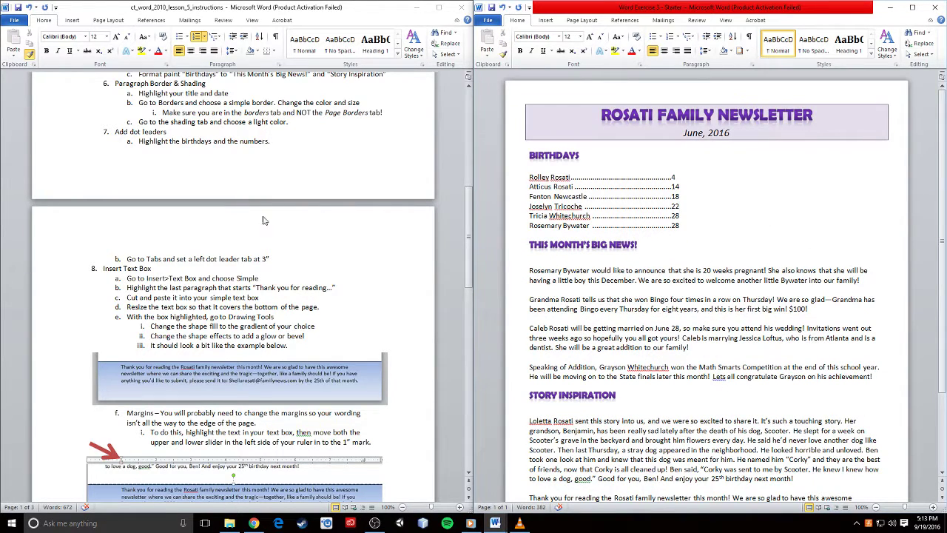
- Insert a Simple Text Box into the newsletter
scroll(325, 270, down, 5)
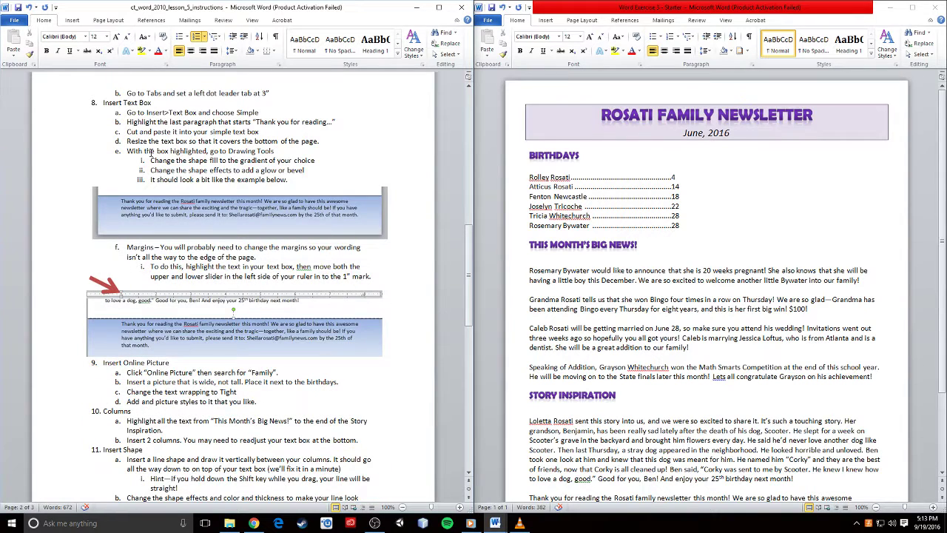
triple_click(115, 104)
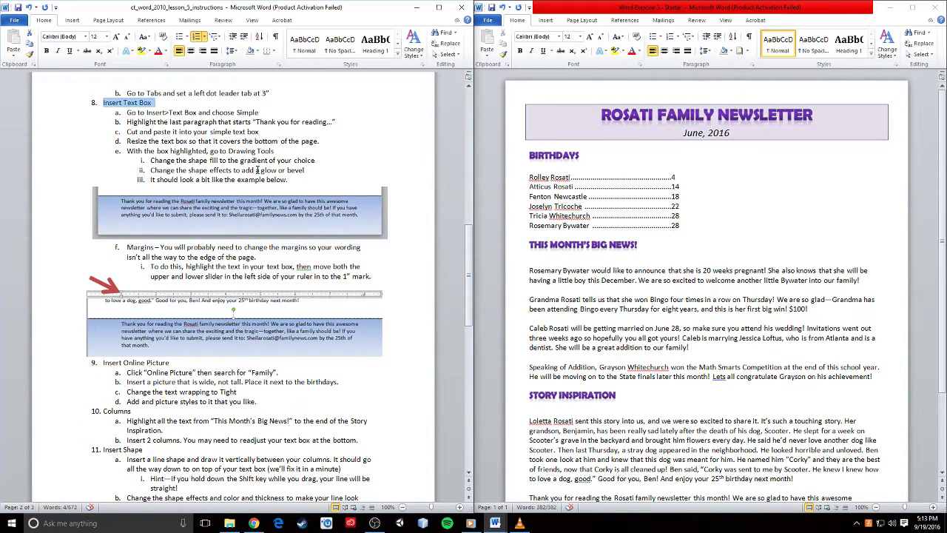
click(668, 353)
scroll(668, 353, down, 3)
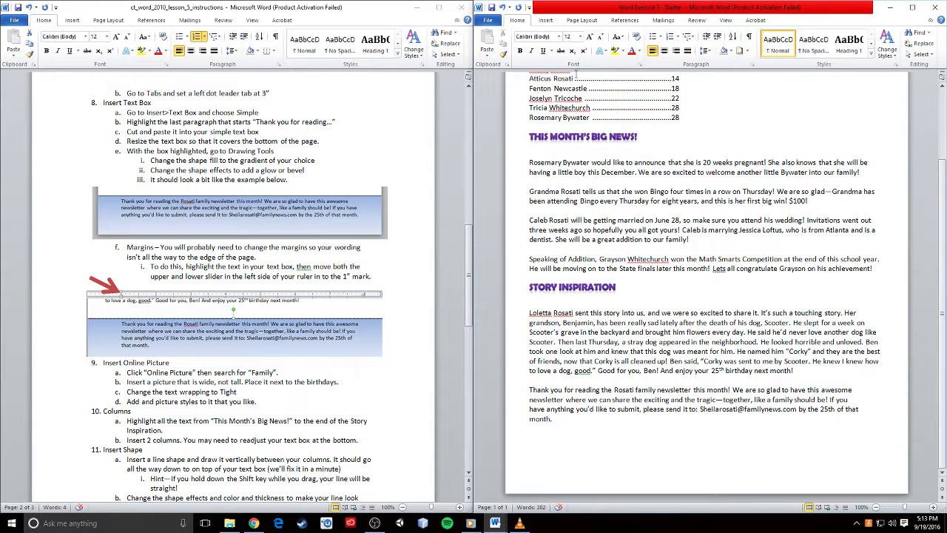
click(545, 22)
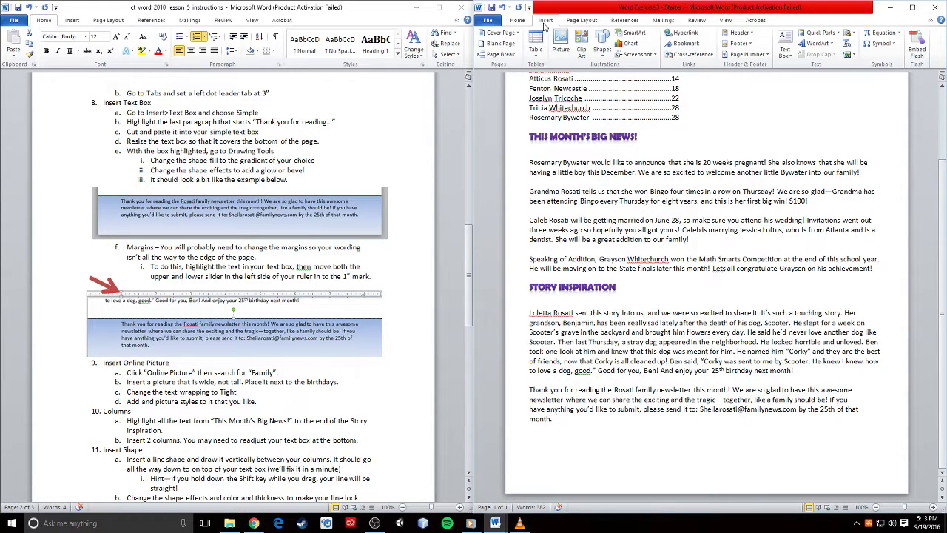
click(785, 53)
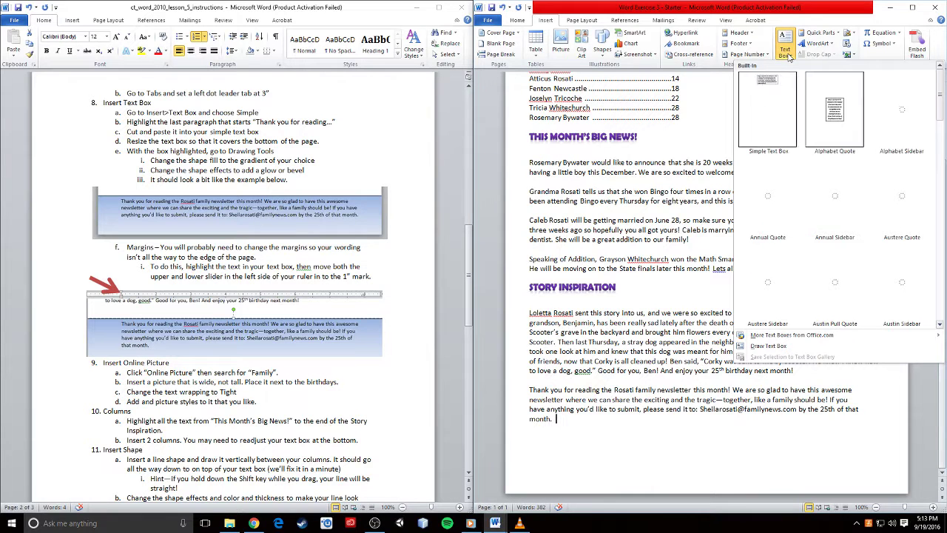
click(767, 113)
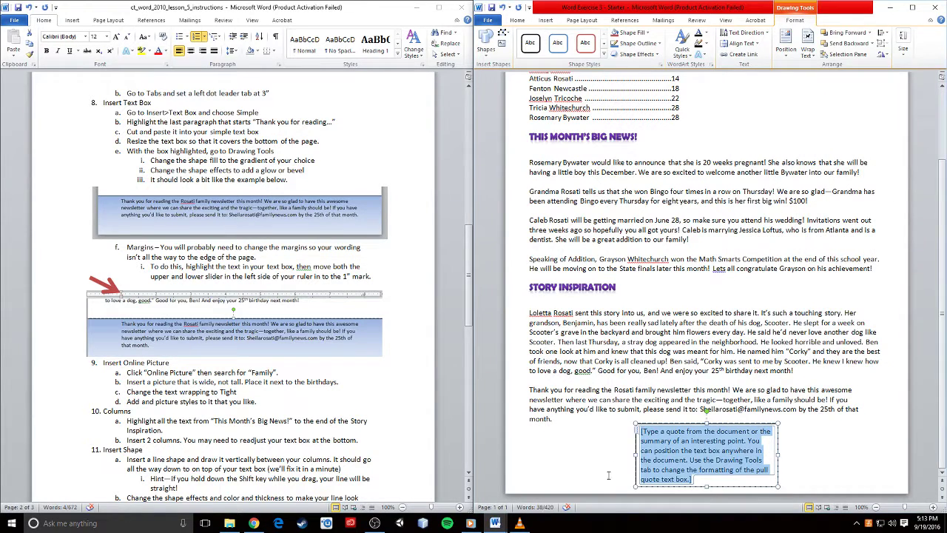
- Stretch the text box from the left margin to the right edge and move it to the page bottom
drag(633, 458, 507, 460)
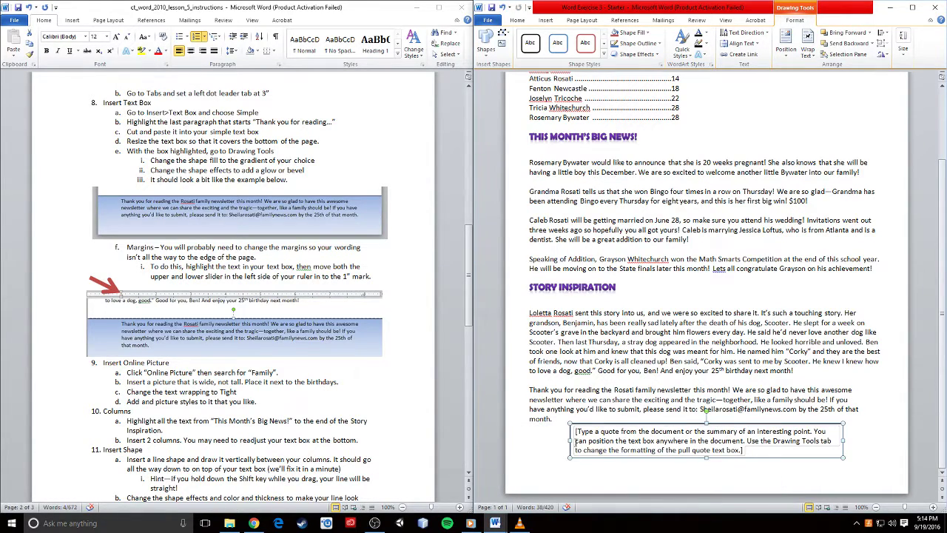
drag(569, 440, 505, 436)
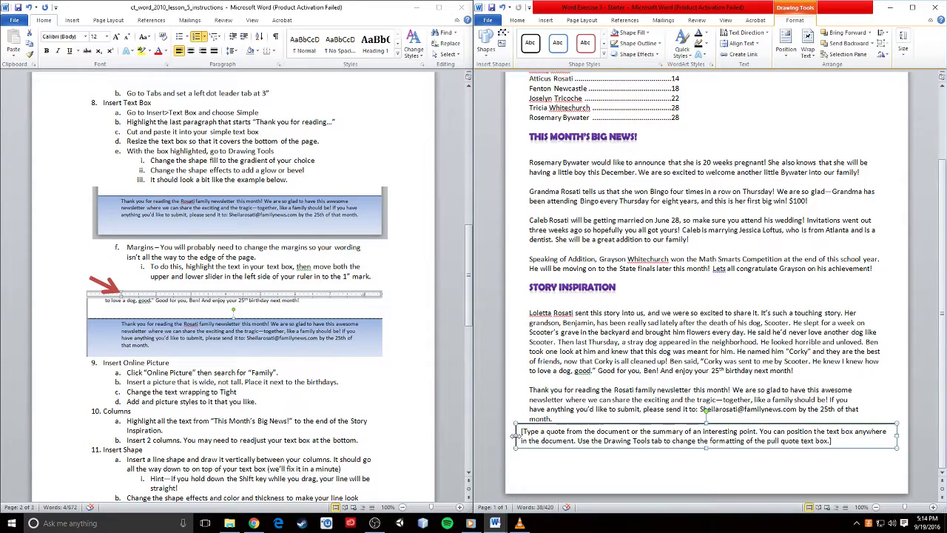
drag(516, 435, 503, 435)
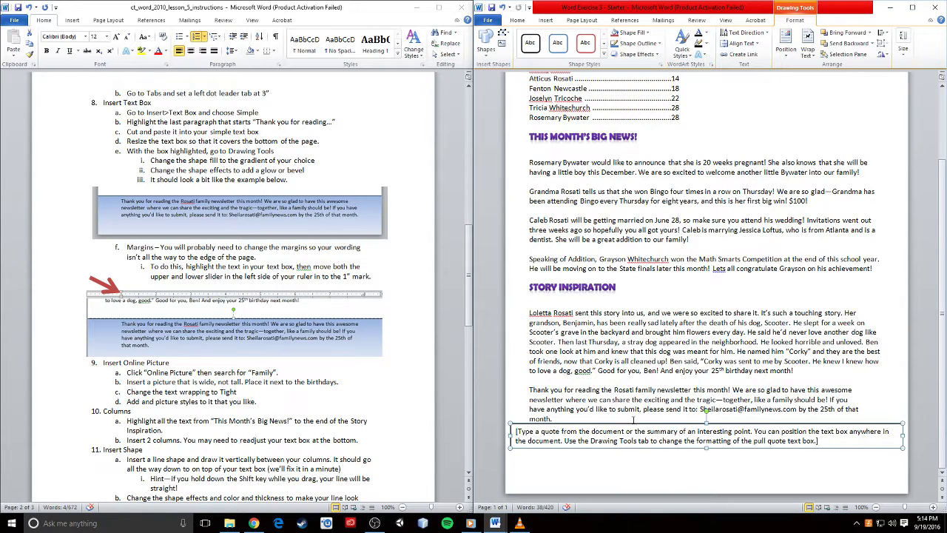
drag(670, 427, 662, 469)
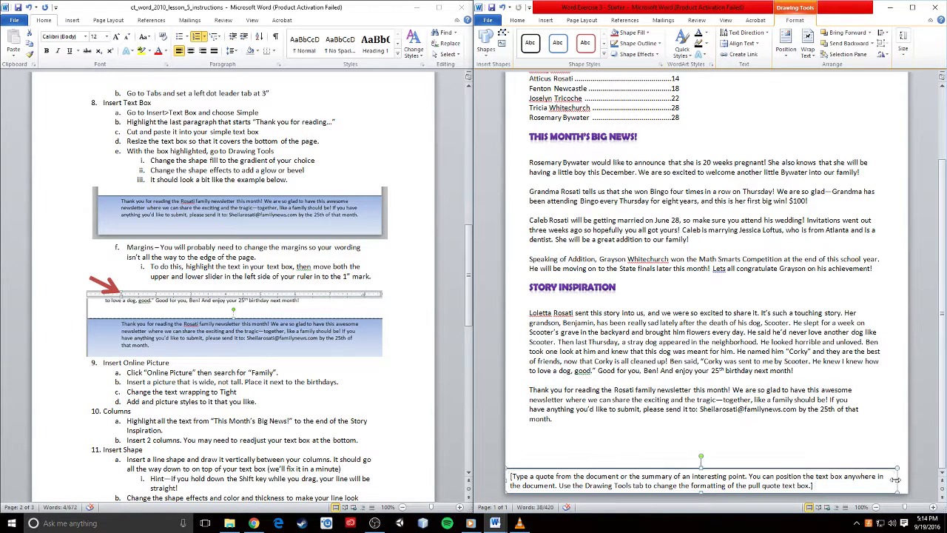
drag(897, 481, 908, 481)
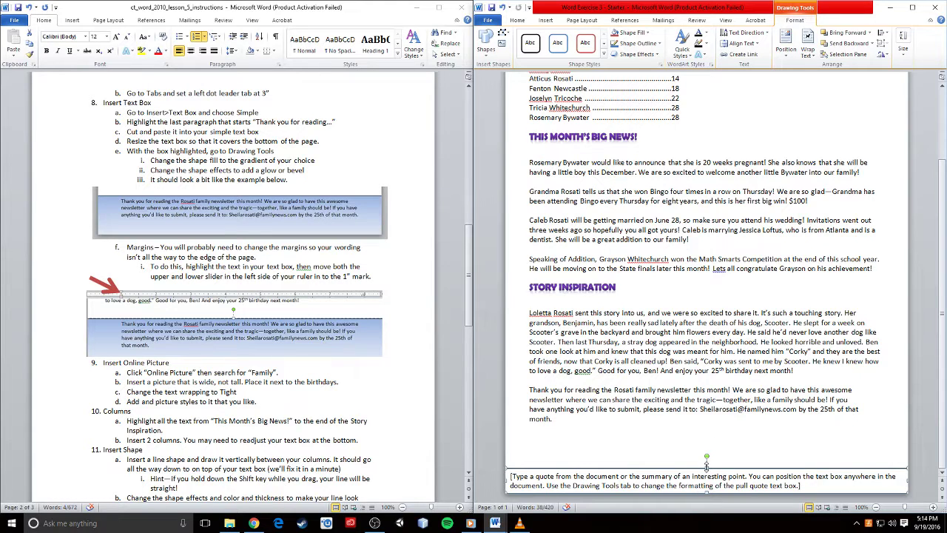
drag(706, 464, 706, 448)
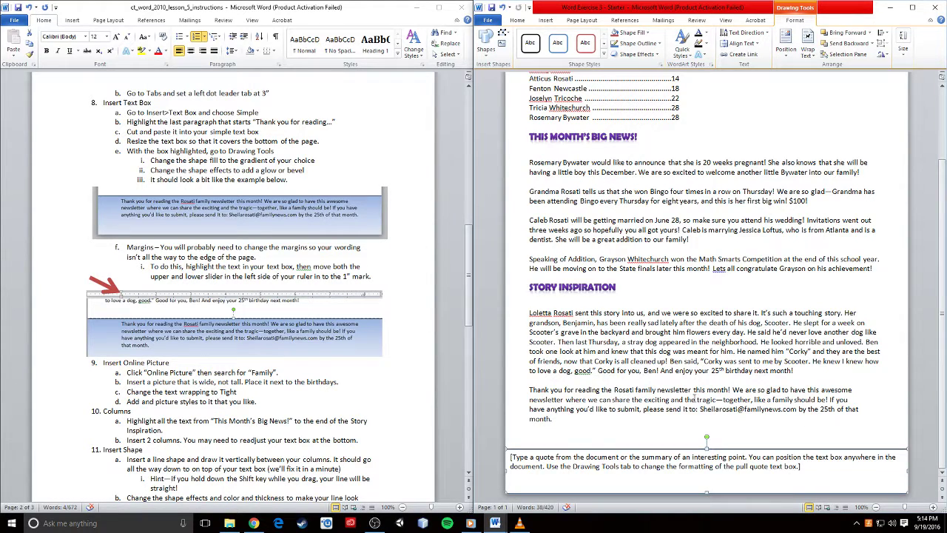
- Cut the 'Thank you for reading…' paragraph and paste it over the text box placeholder, keeping source formatting
click(578, 400)
double_click(512, 386)
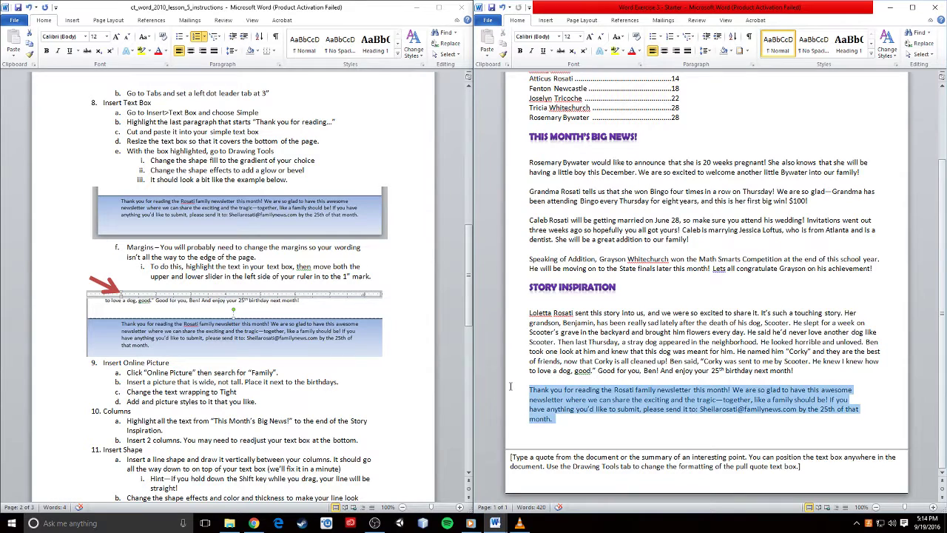
right_click(578, 399)
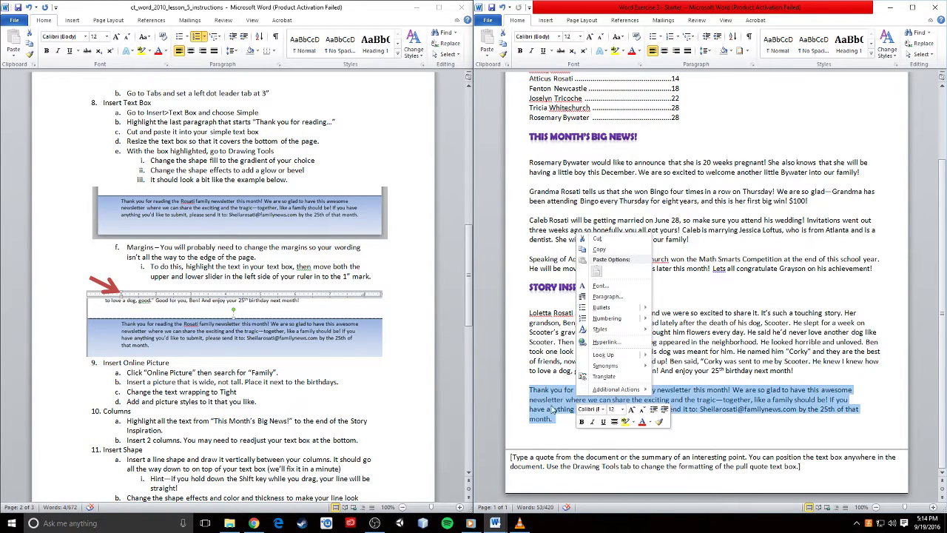
click(597, 239)
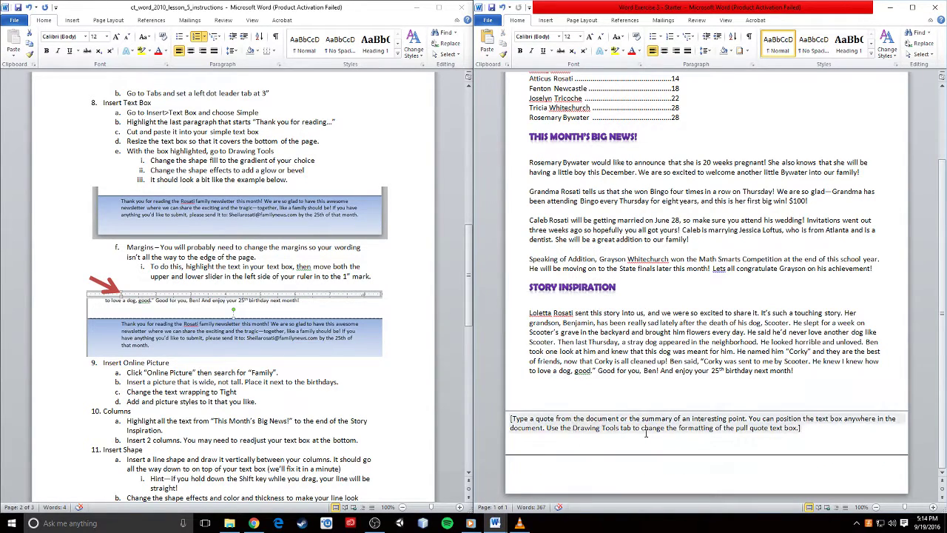
click(808, 429)
right_click(568, 429)
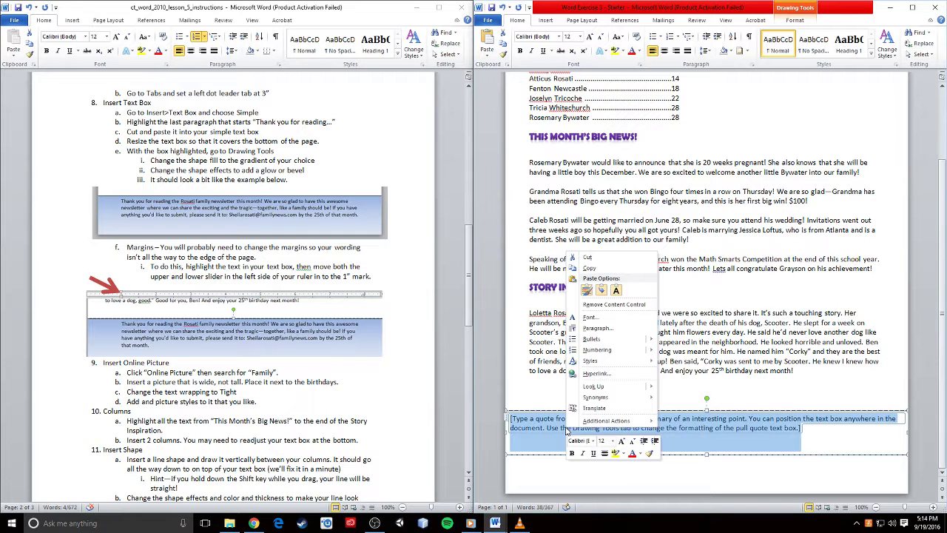
click(586, 291)
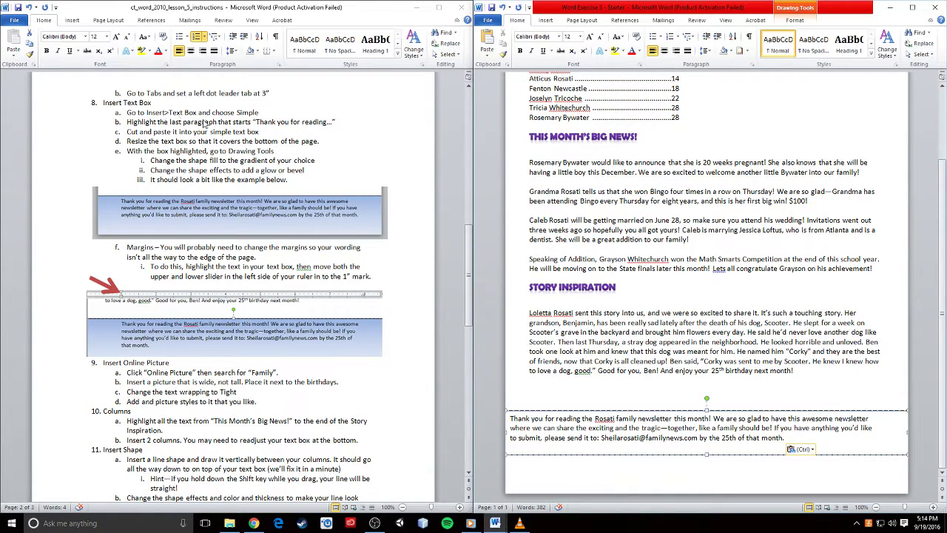
- Move the text box down to the bottom edge of the page
click(137, 133)
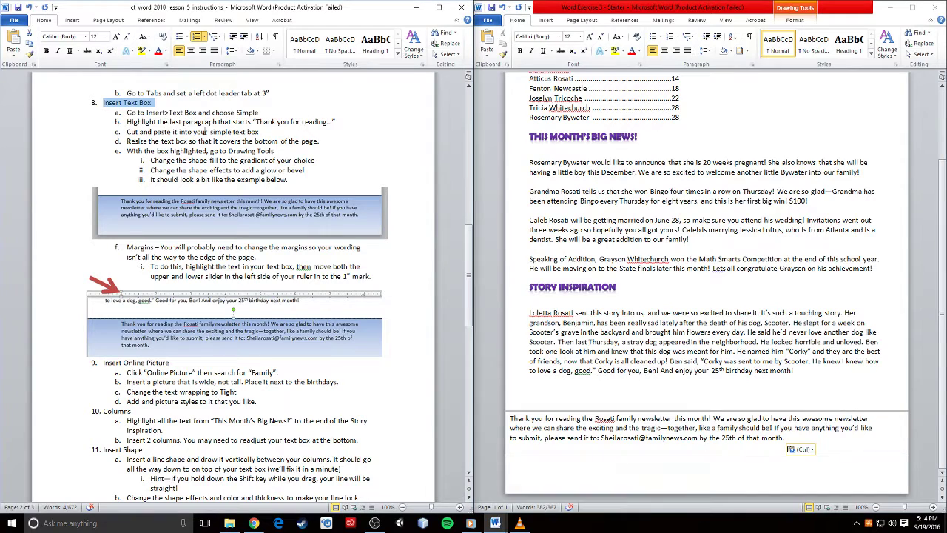
drag(153, 132, 171, 147)
click(172, 148)
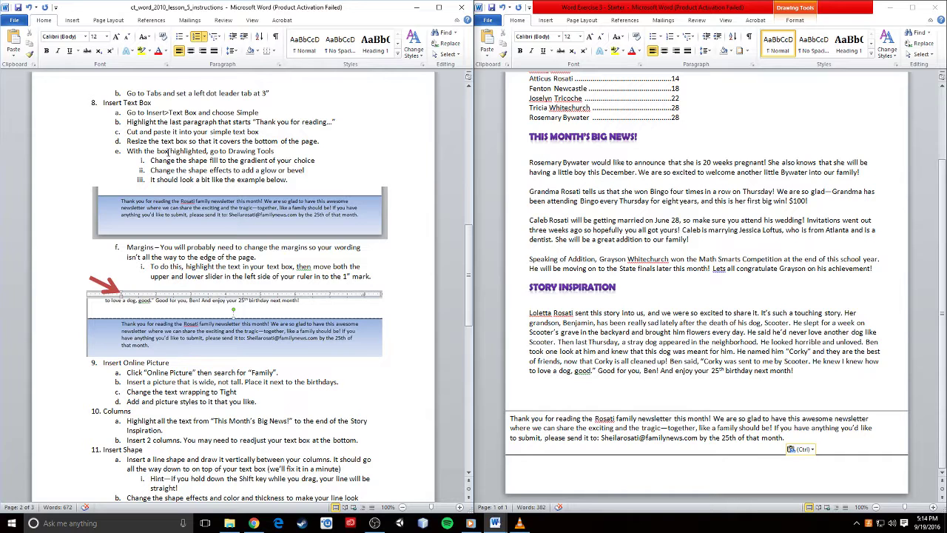
scroll(332, 187, down, 1)
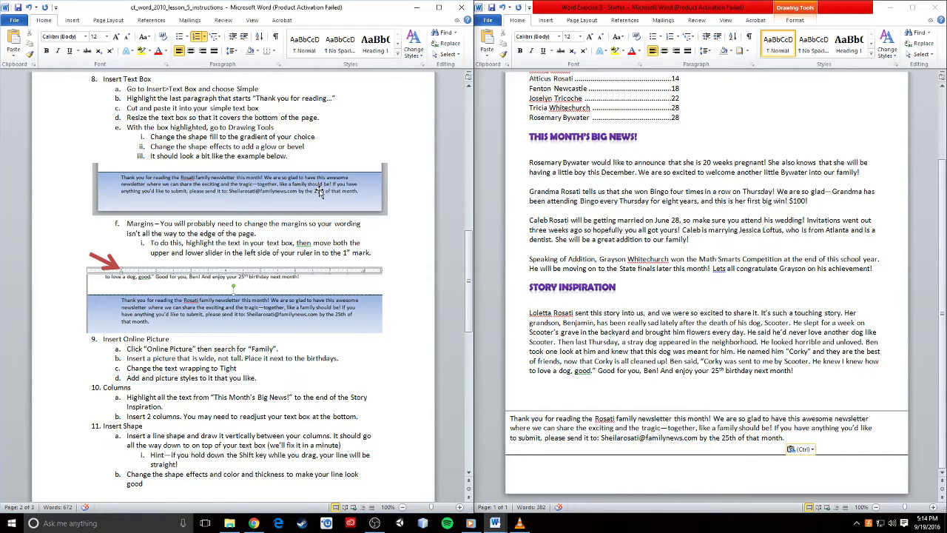
click(669, 408)
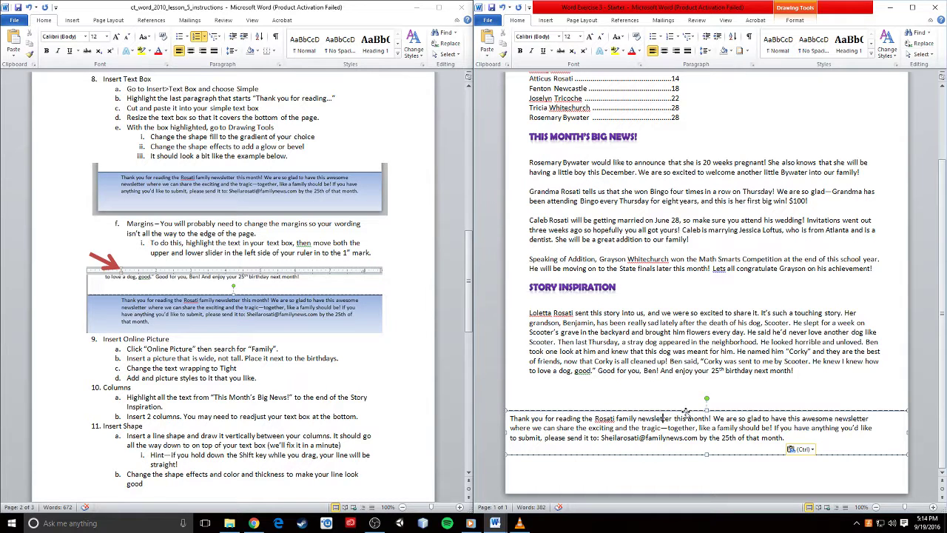
drag(686, 412, 685, 451)
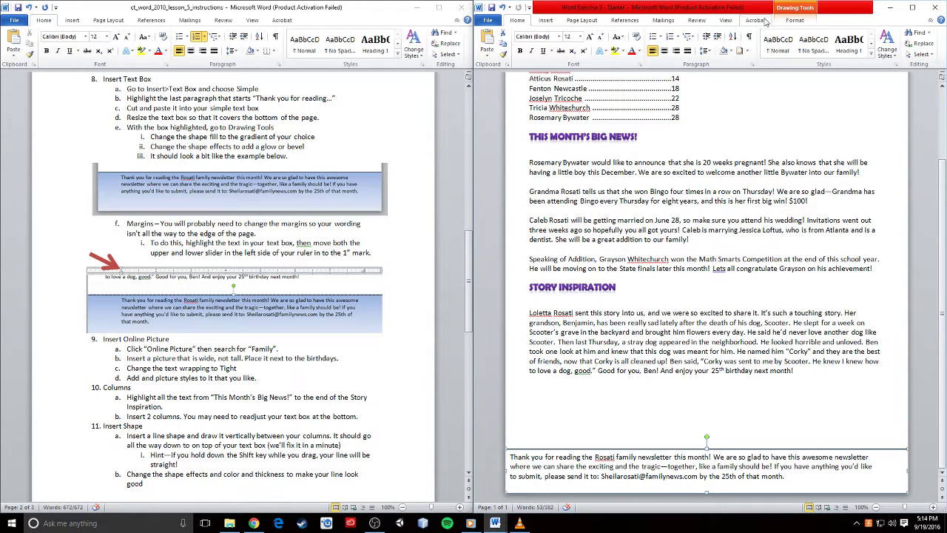
- Fill the text box with light purple and try a gradient variation
click(795, 20)
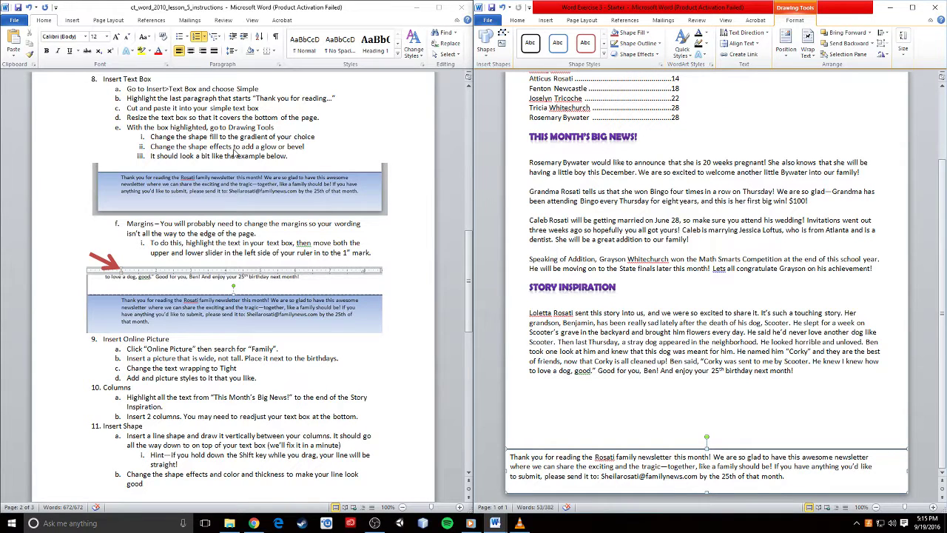
click(176, 139)
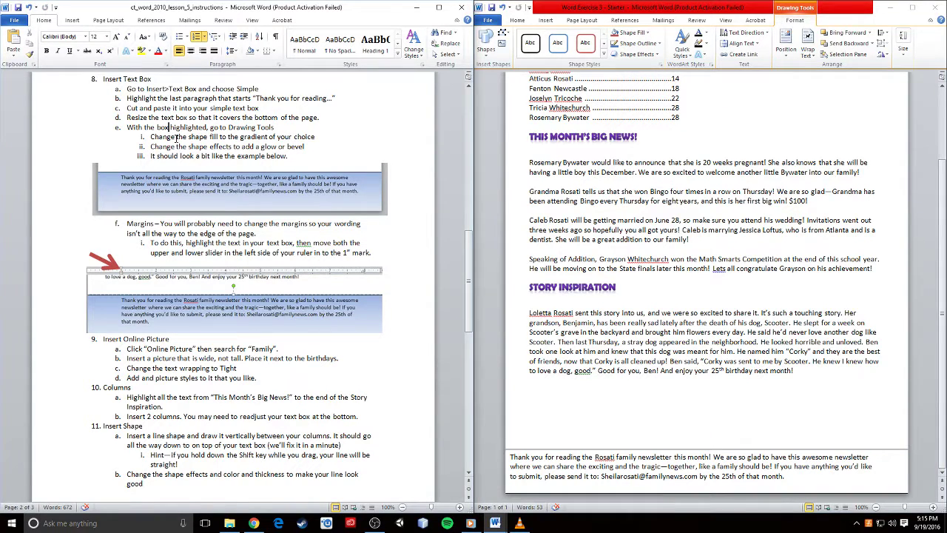
drag(176, 138, 301, 143)
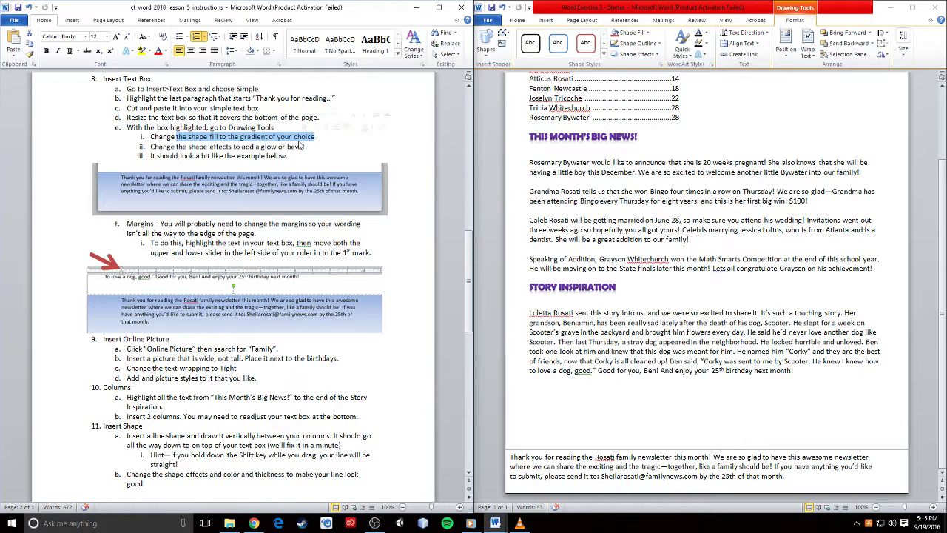
click(649, 35)
click(648, 33)
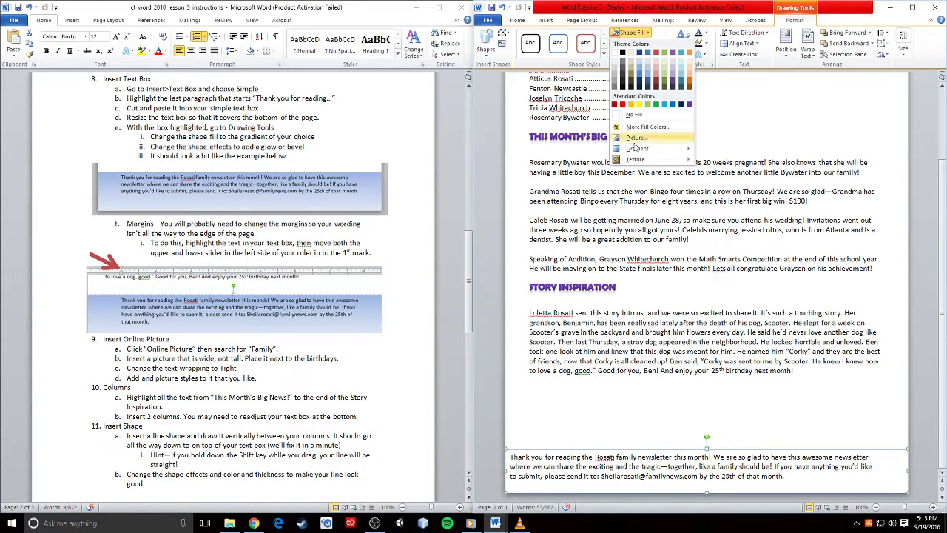
mouse_move(637, 148)
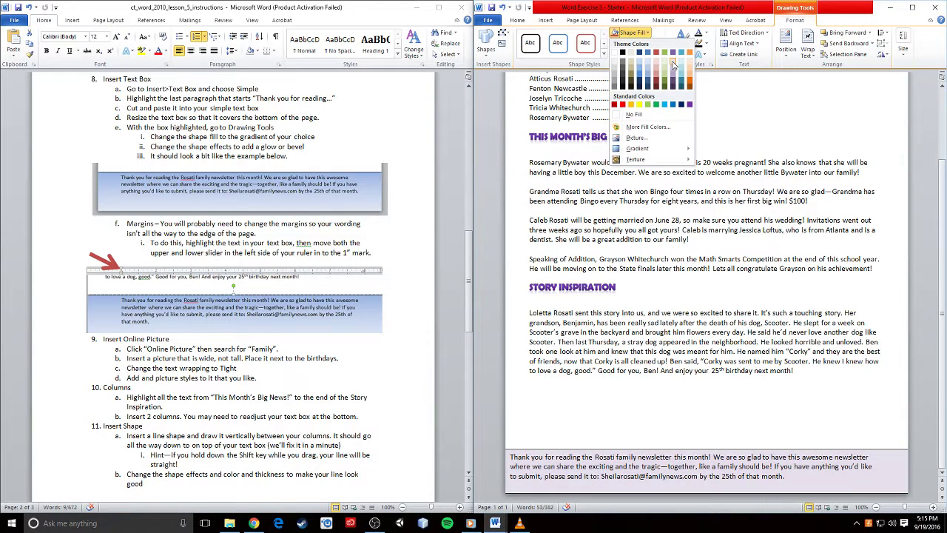
click(673, 65)
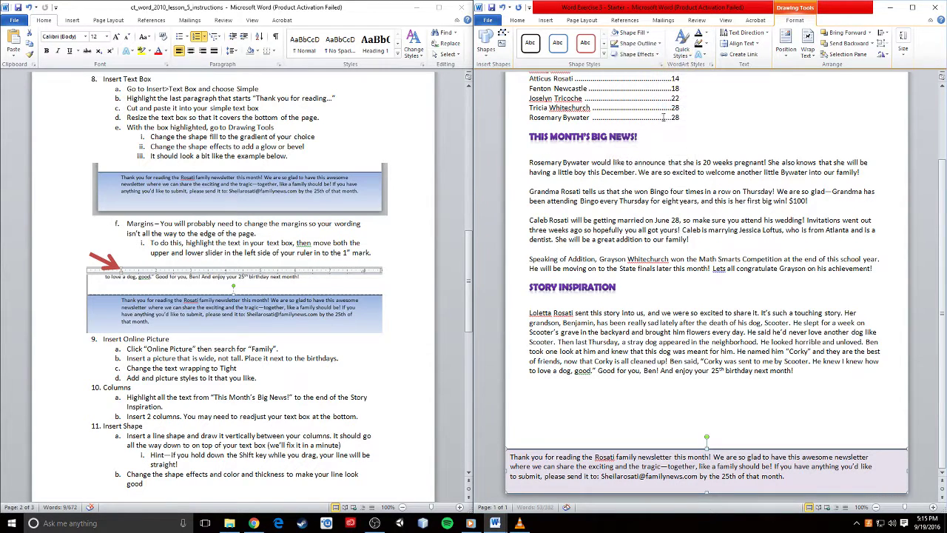
click(647, 34)
mouse_move(652, 153)
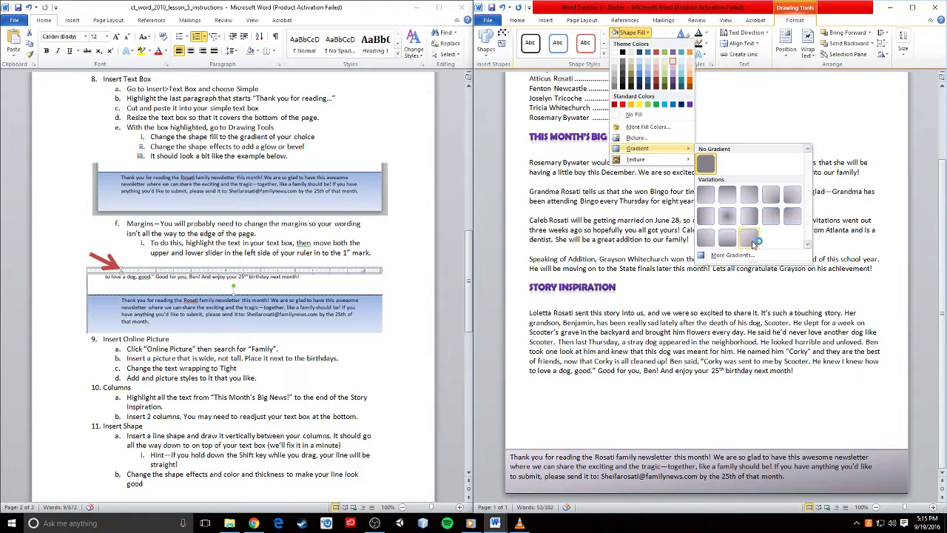
click(725, 240)
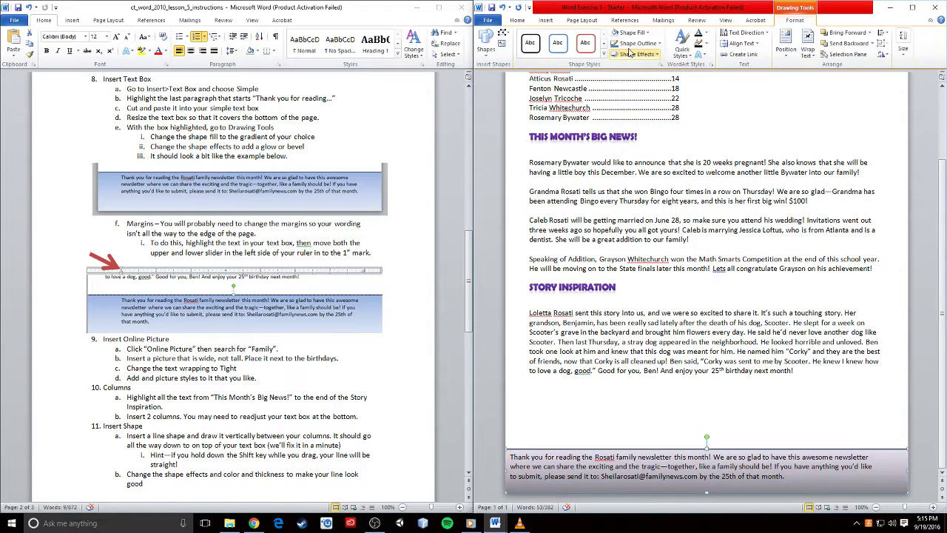
- Refill the text box with light lavender and apply a dark purple gradient variation
click(648, 33)
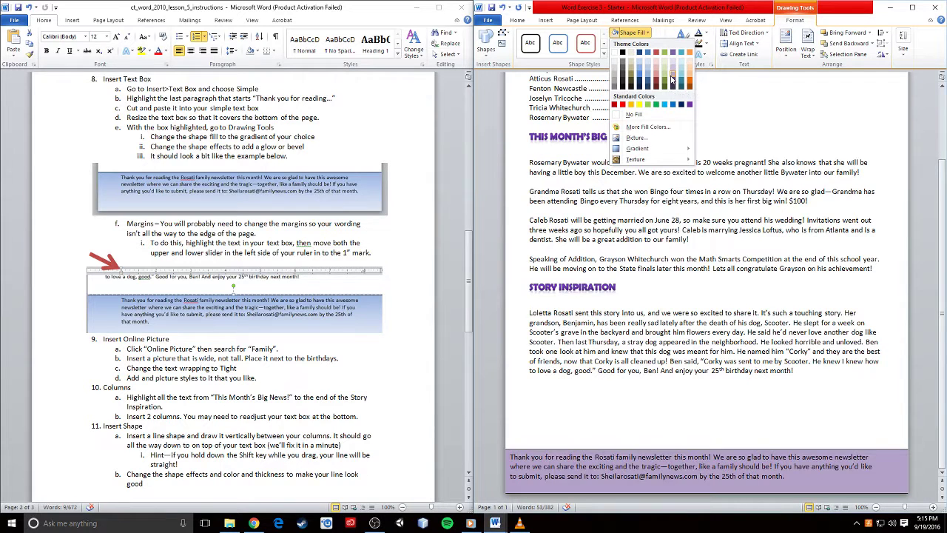
click(673, 65)
click(649, 34)
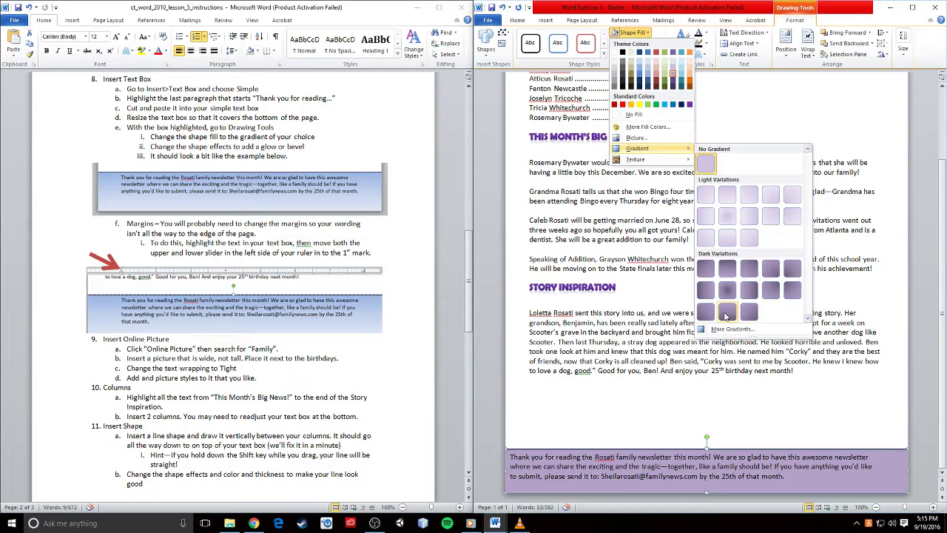
click(727, 312)
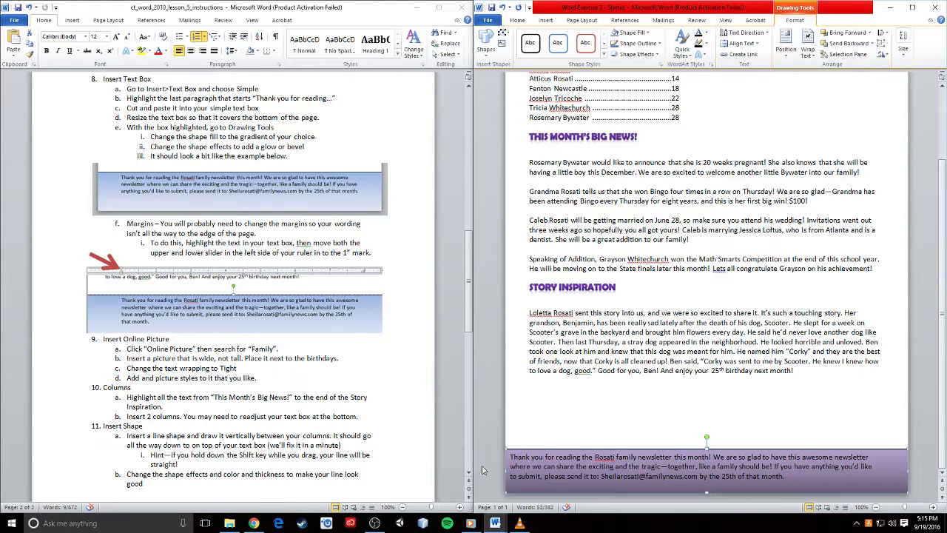
- Turn on the Ruler from the View tab
scroll(845, 368, up, 2)
scroll(828, 378, down, 2)
scroll(806, 389, up, 4)
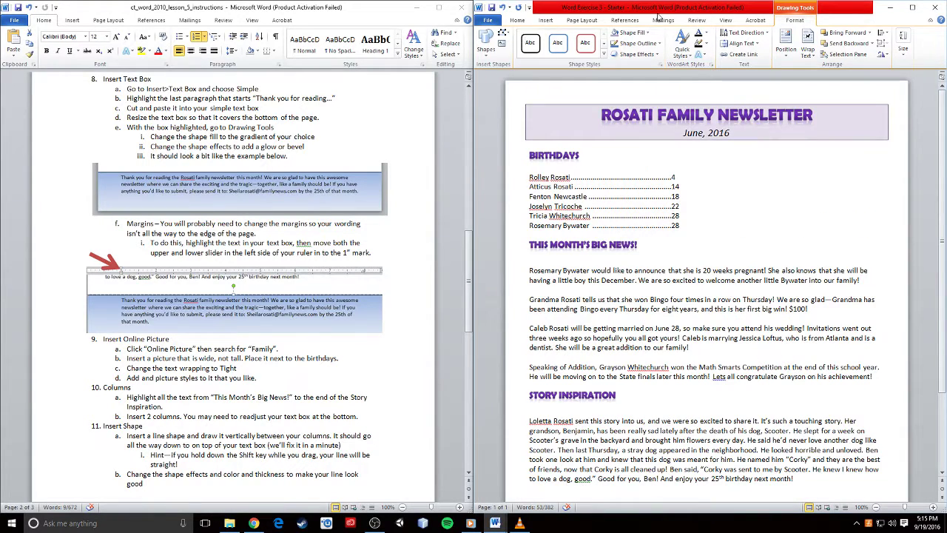
click(725, 21)
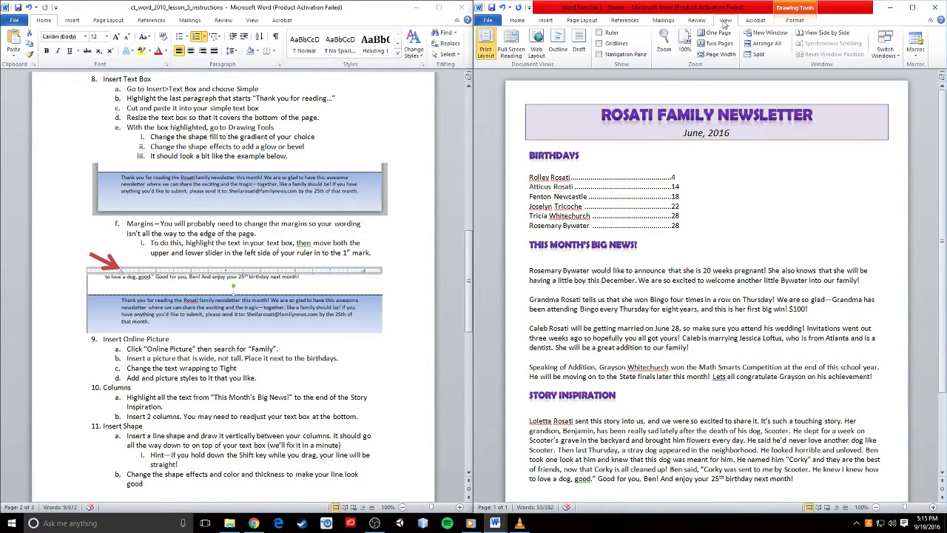
click(600, 34)
scroll(727, 224, down, 4)
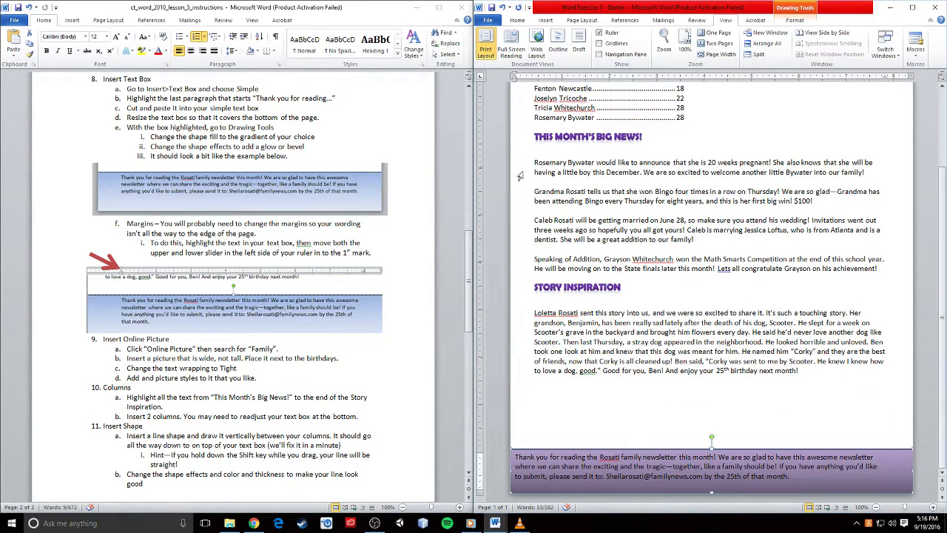
- Select the footer paragraph and drag its first-line and right indent markers inward
click(674, 467)
drag(516, 74, 538, 75)
drag(518, 82, 527, 81)
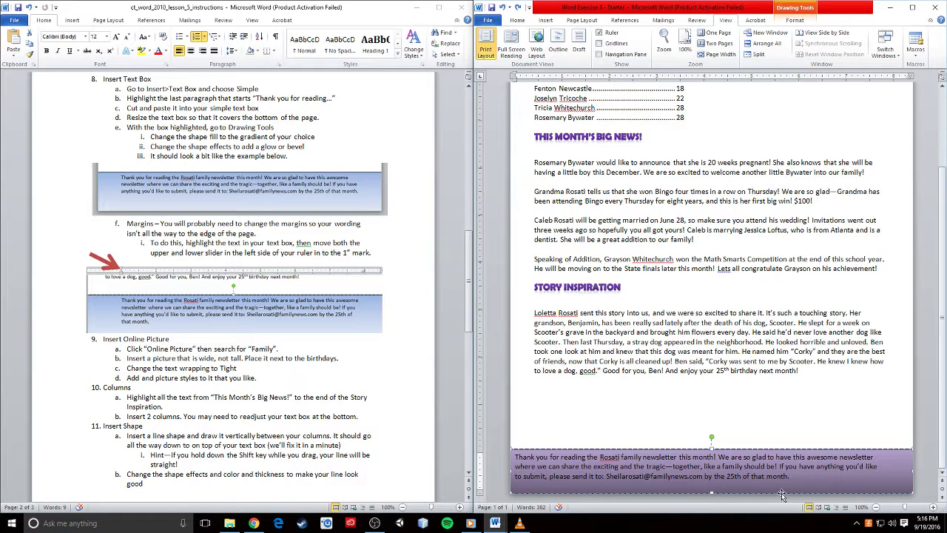
drag(794, 480, 501, 443)
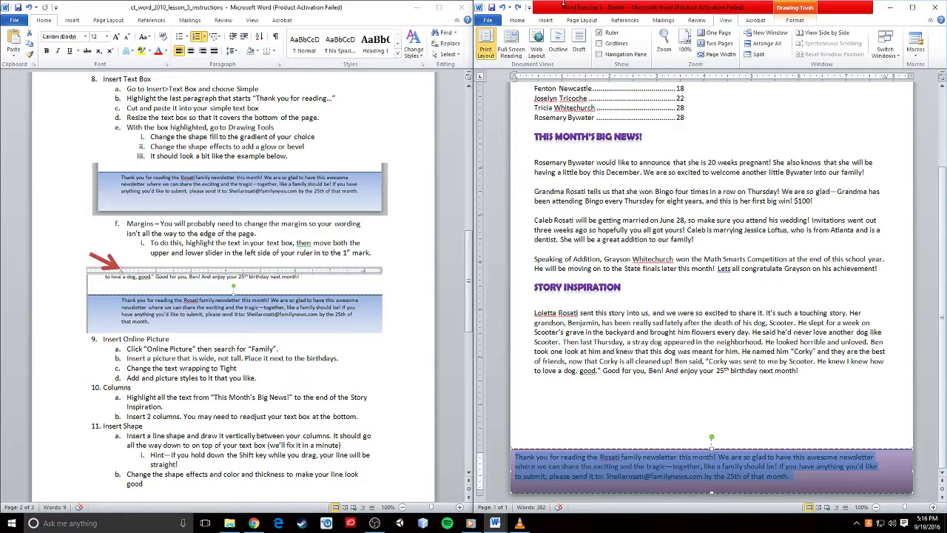
drag(516, 74, 538, 80)
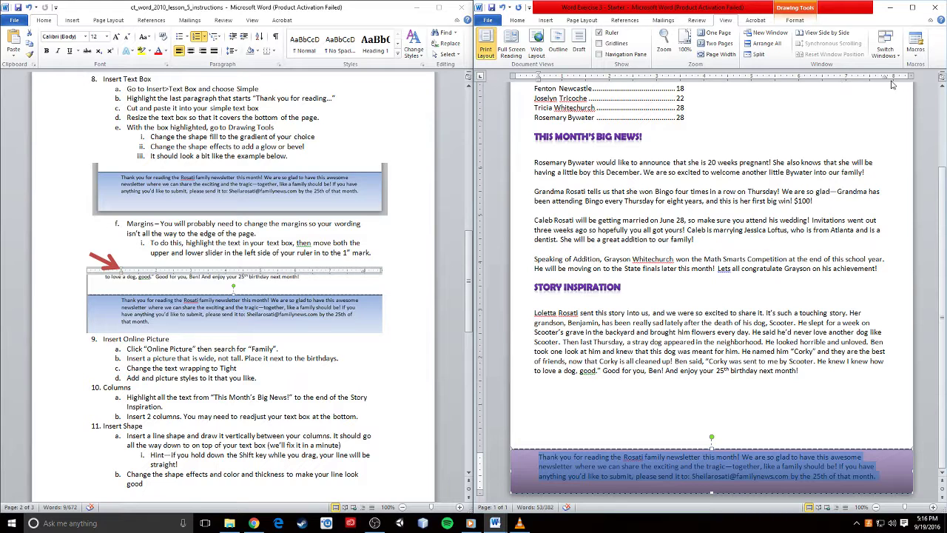
drag(887, 82, 871, 83)
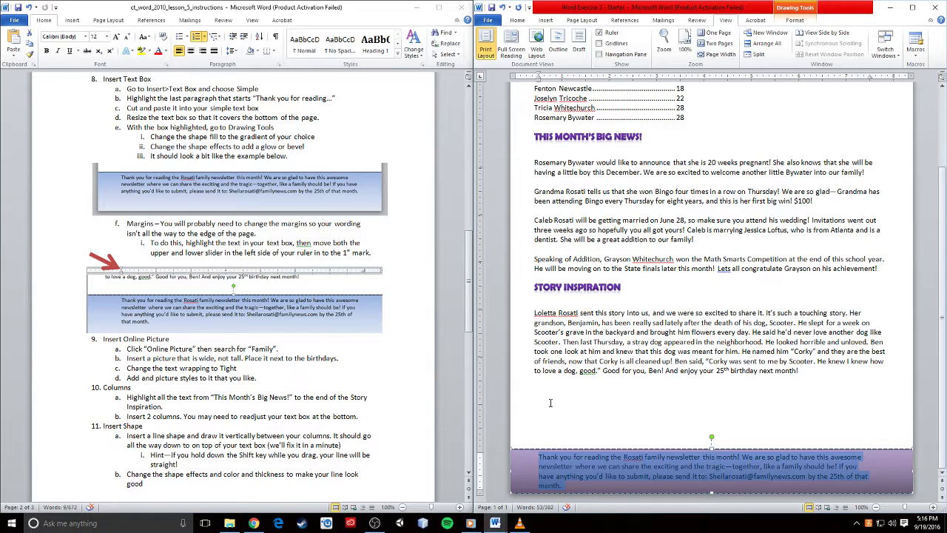
click(763, 433)
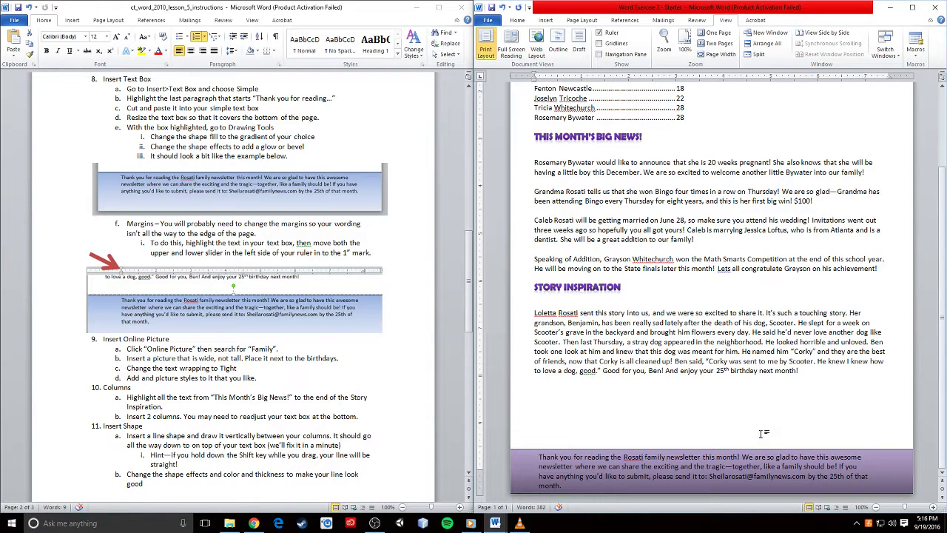
- Increase the footer text's left and right indents further, then deselect the box
click(353, 402)
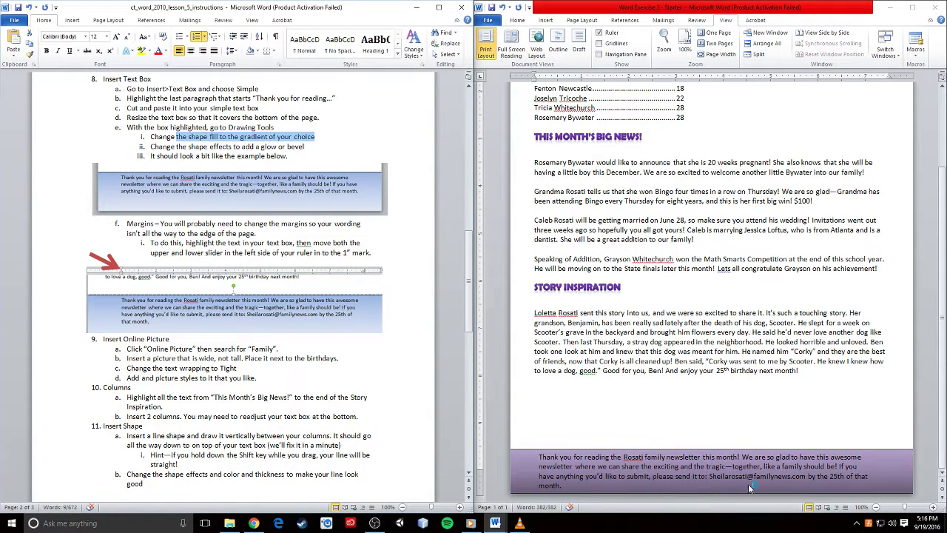
triple_click(608, 459)
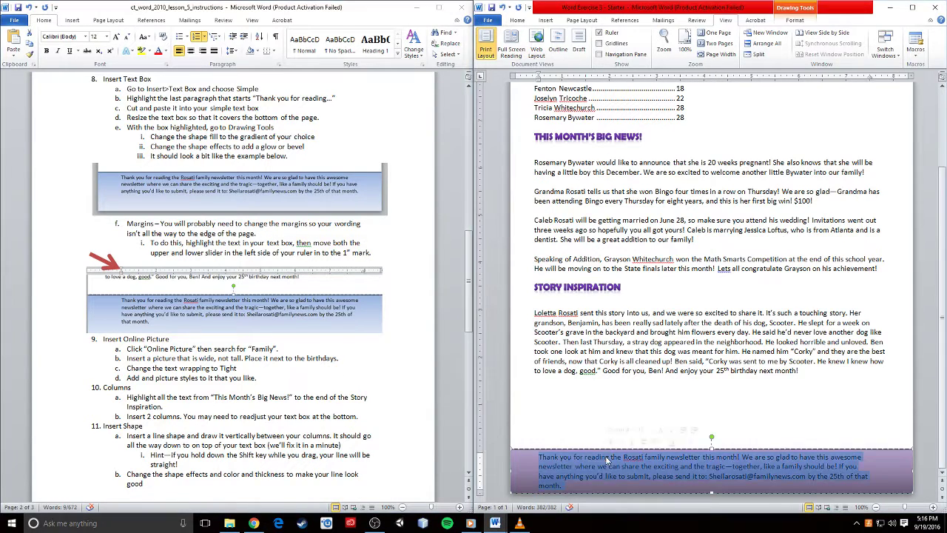
drag(538, 76, 563, 78)
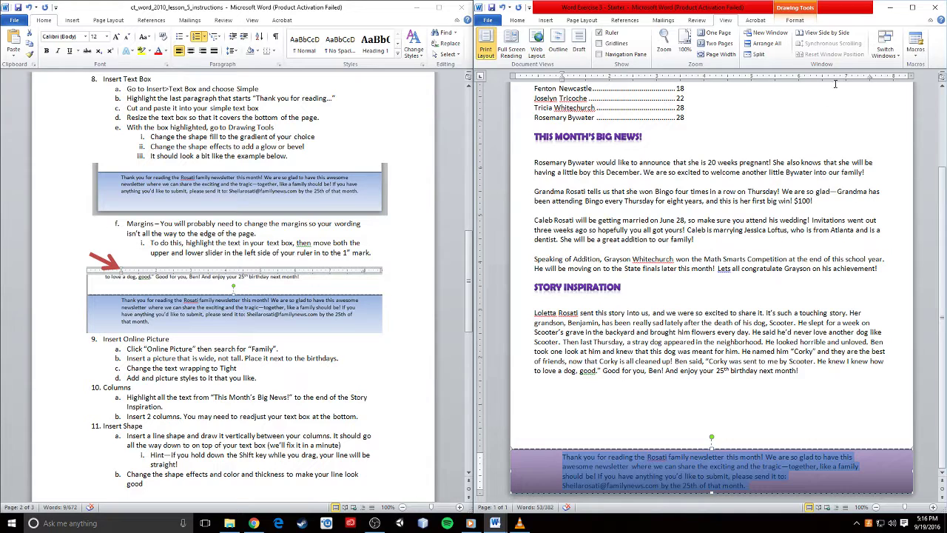
drag(871, 78, 848, 78)
click(755, 360)
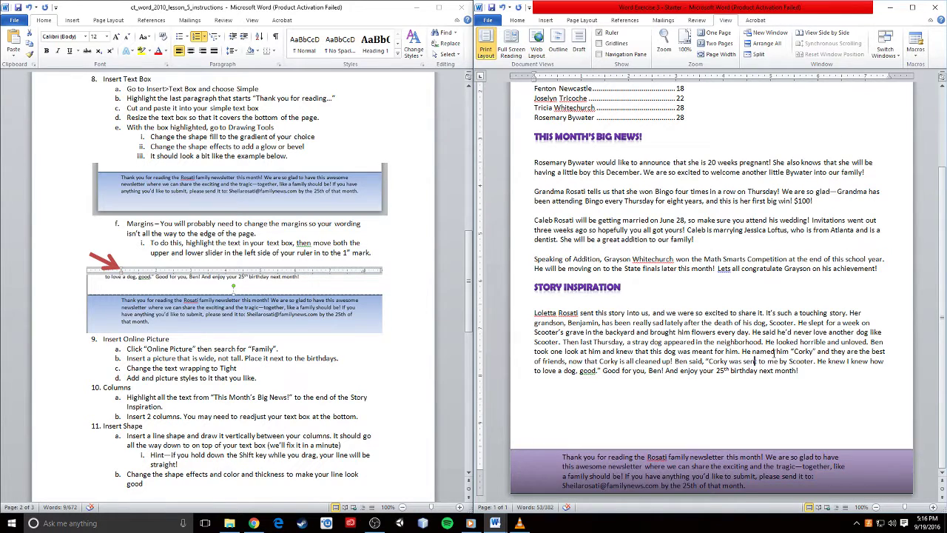
click(707, 465)
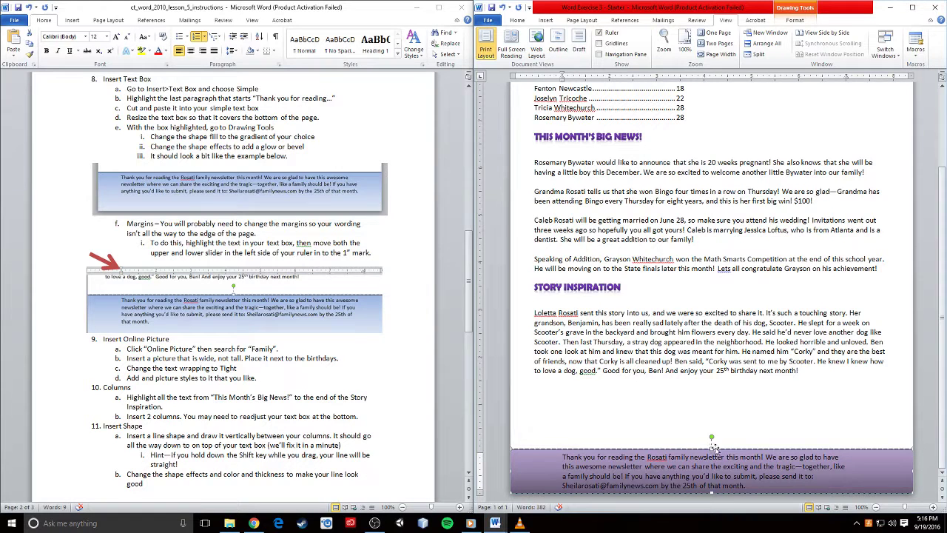
click(712, 441)
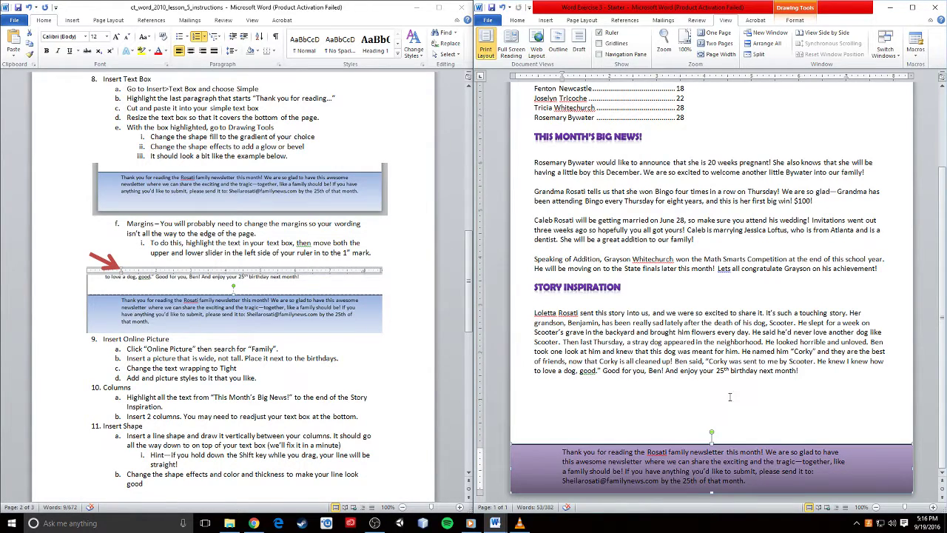
key(Escape)
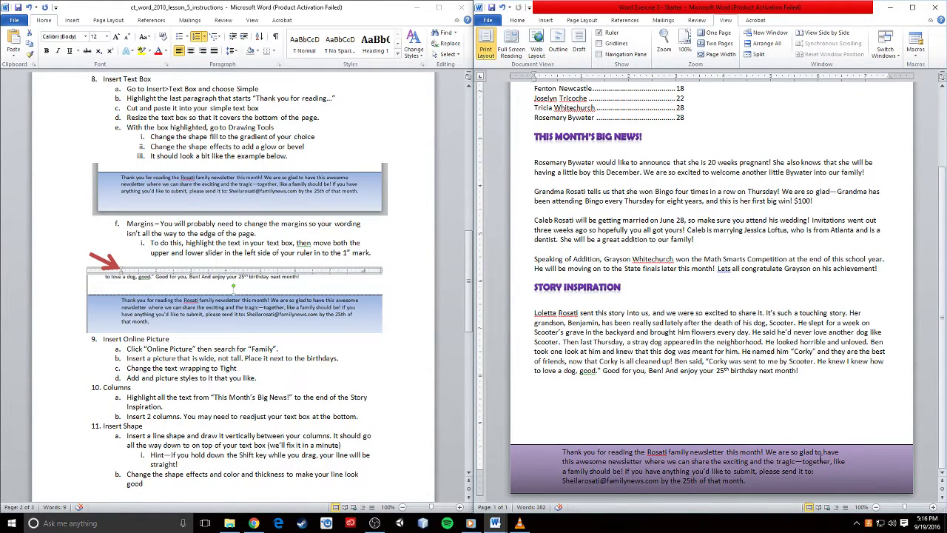
- Return to the top of the newsletter and reposition its window
click(365, 390)
scroll(365, 389, down, 3)
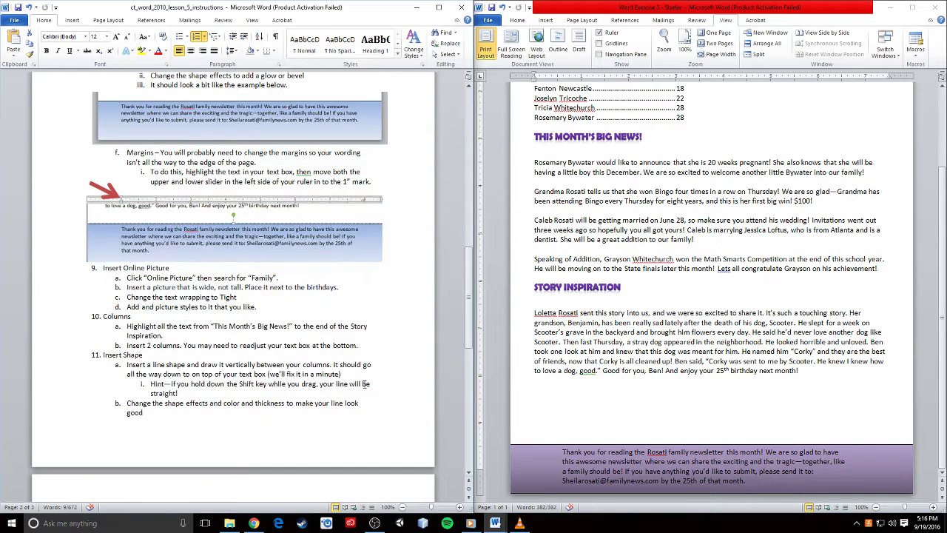
scroll(364, 385, down, 2)
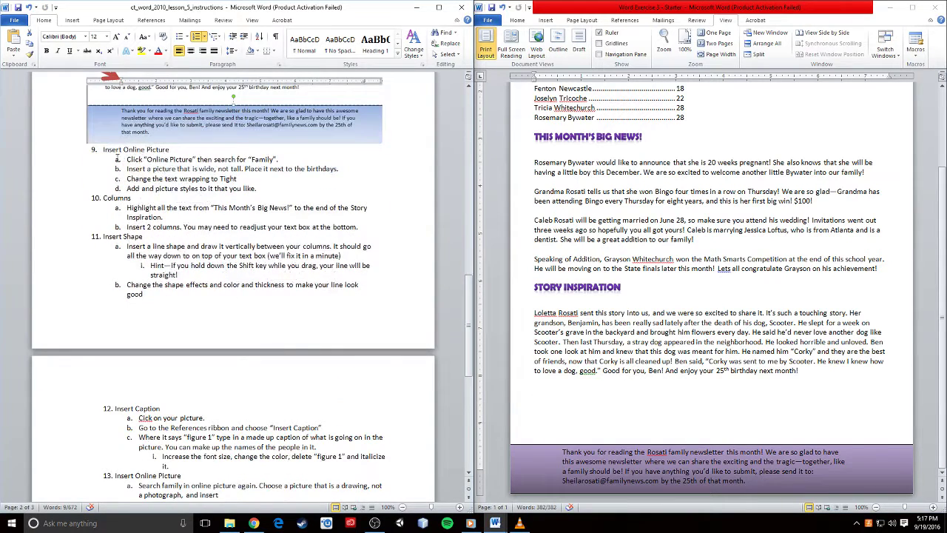
click(795, 255)
scroll(806, 304, up, 4)
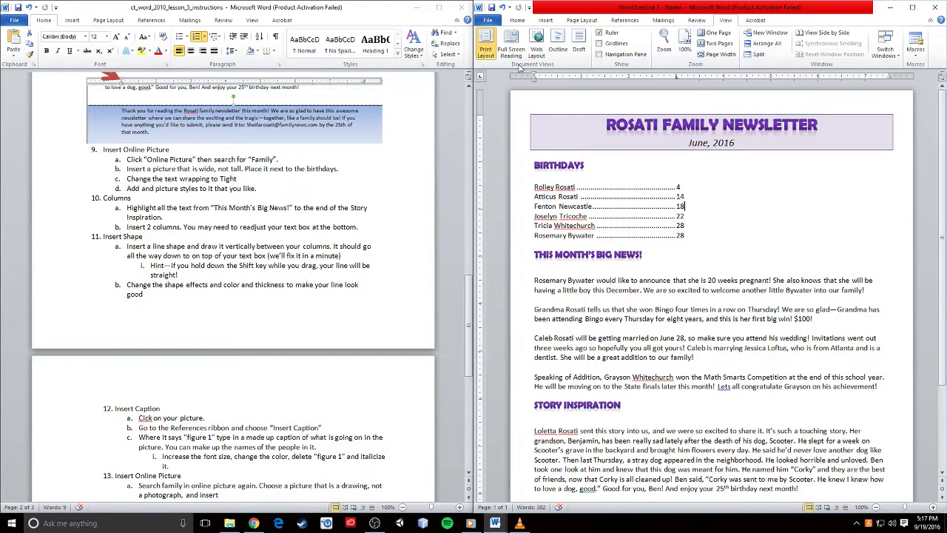
click(546, 20)
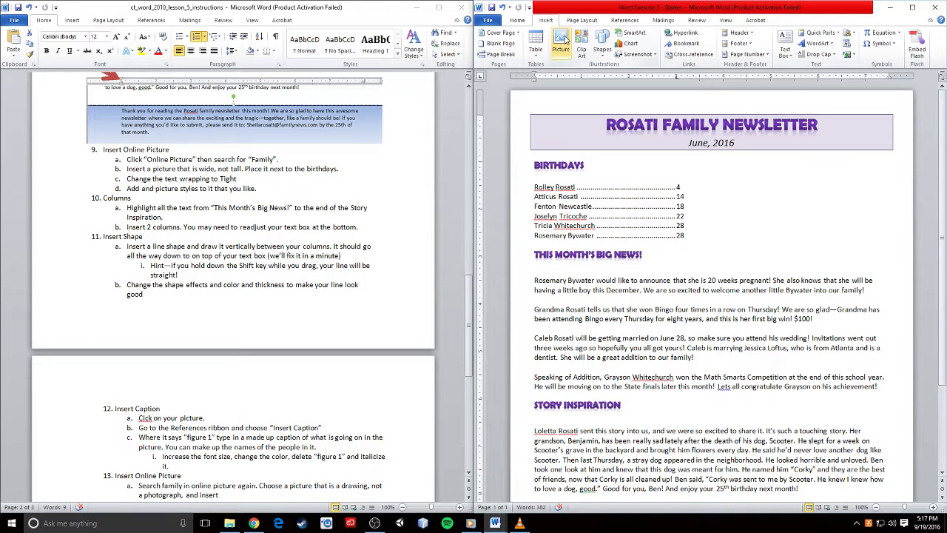
click(914, 8)
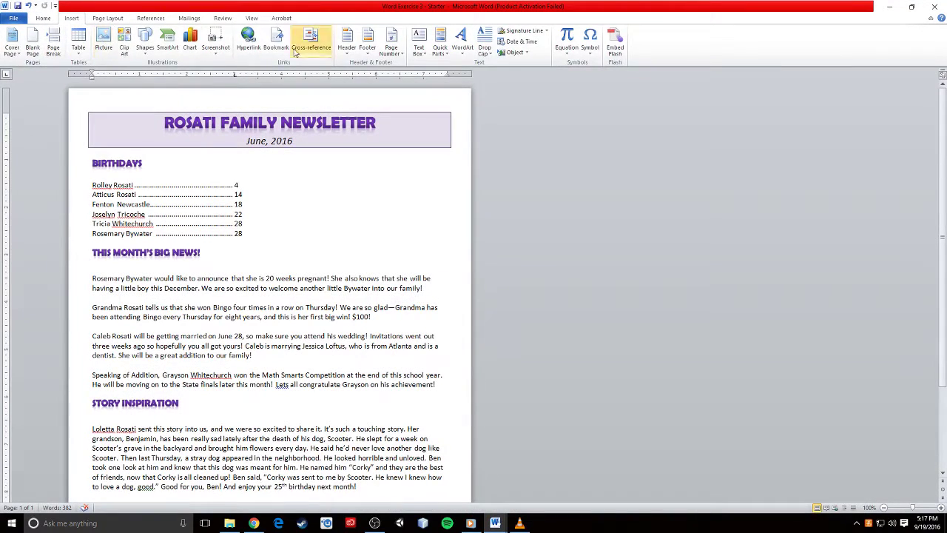
click(912, 6)
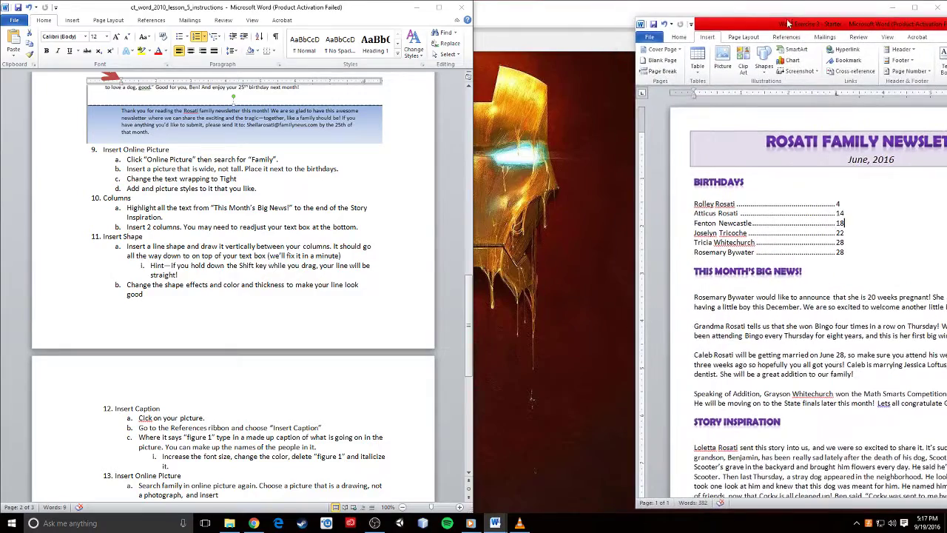
drag(727, 9, 933, 87)
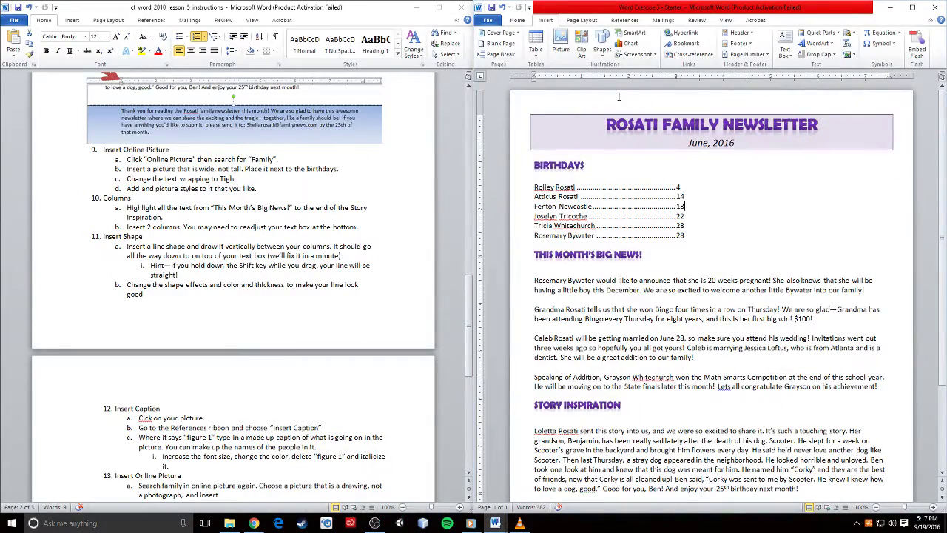
click(560, 46)
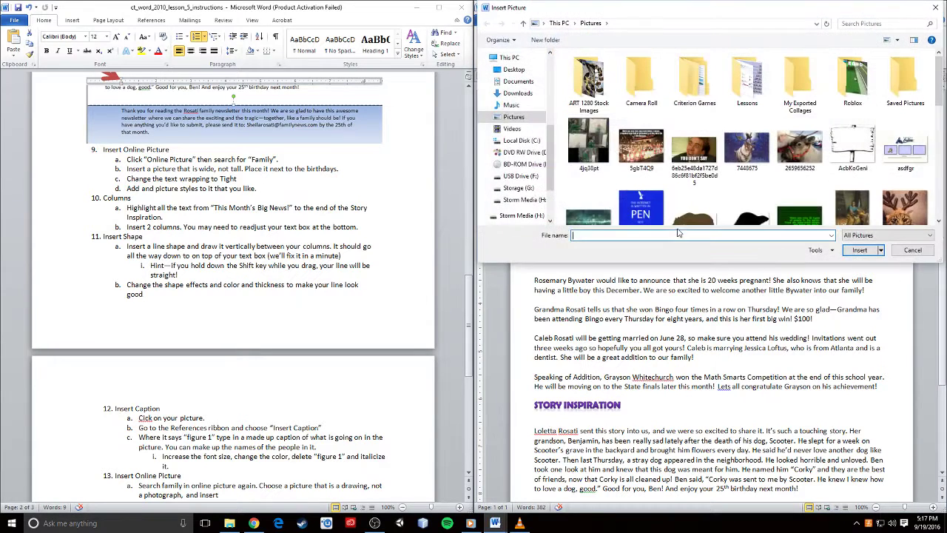
drag(637, 11, 594, 23)
scroll(492, 200, down, 3)
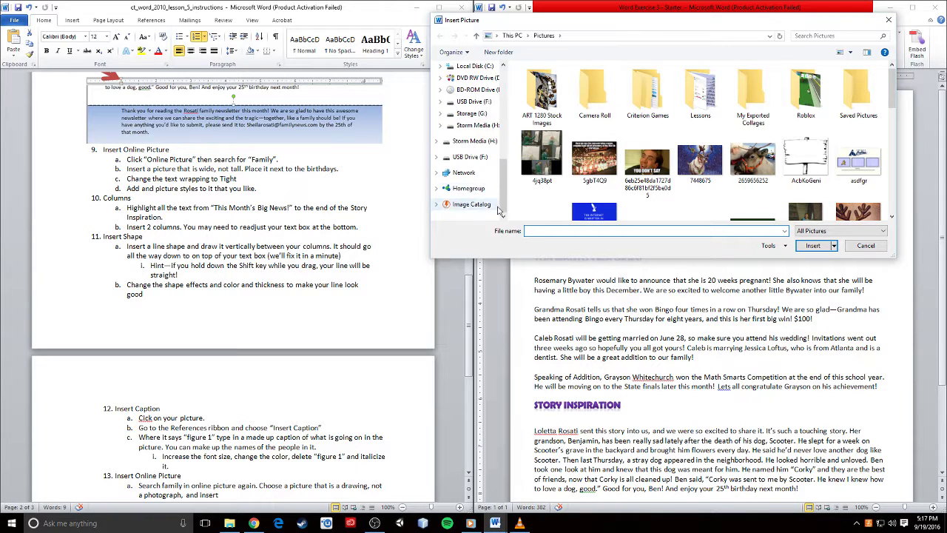
scroll(496, 208, up, 10)
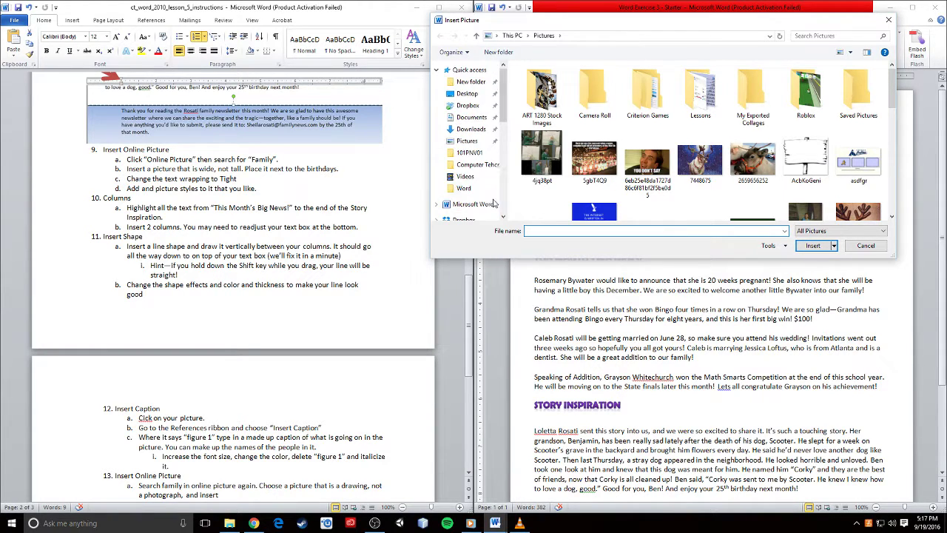
scroll(508, 175, down, 2)
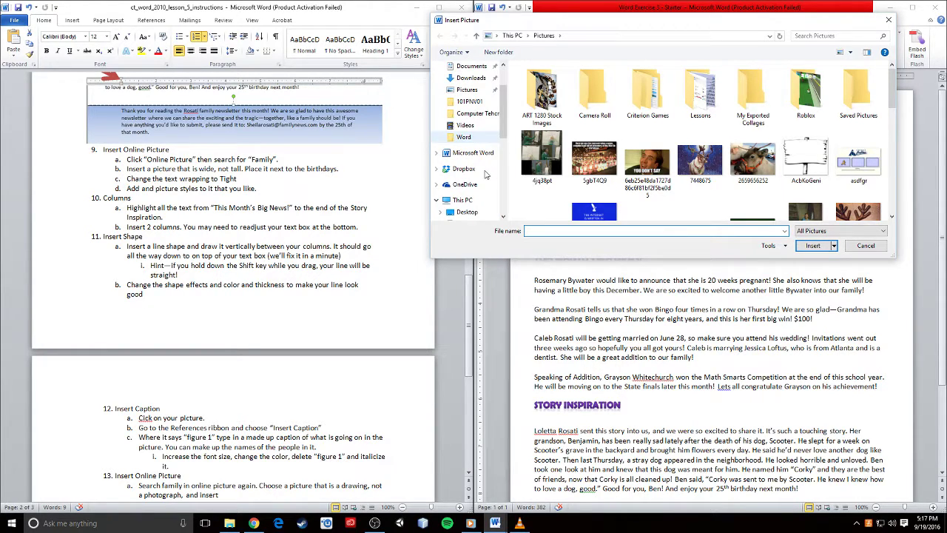
click(889, 20)
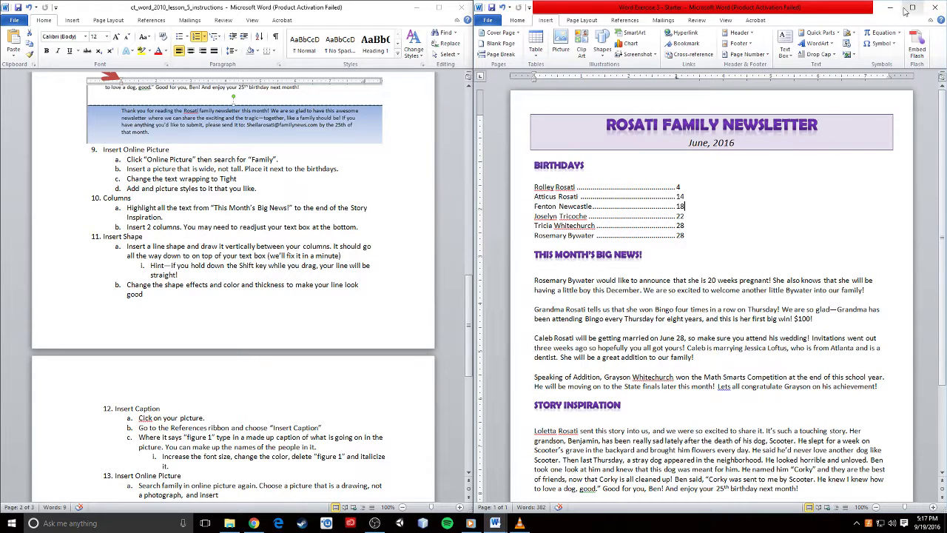
click(560, 43)
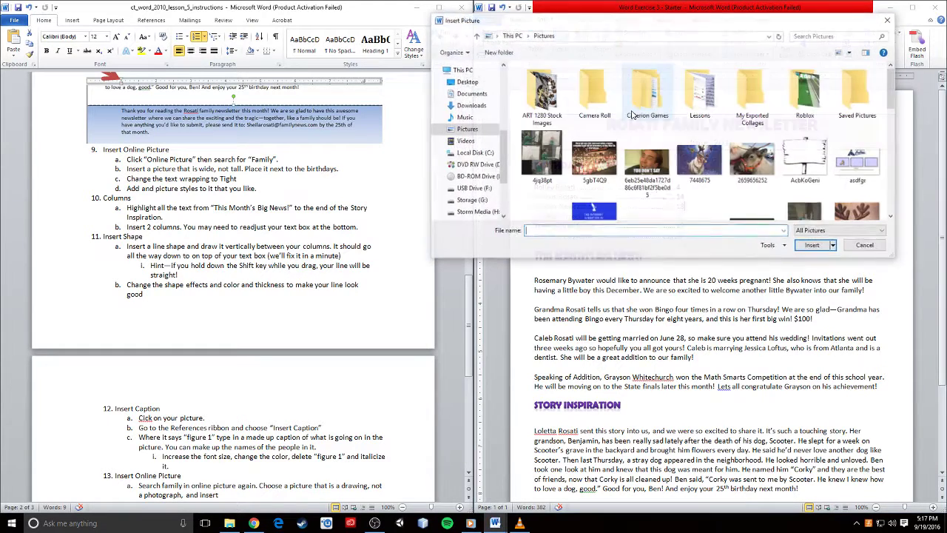
click(754, 177)
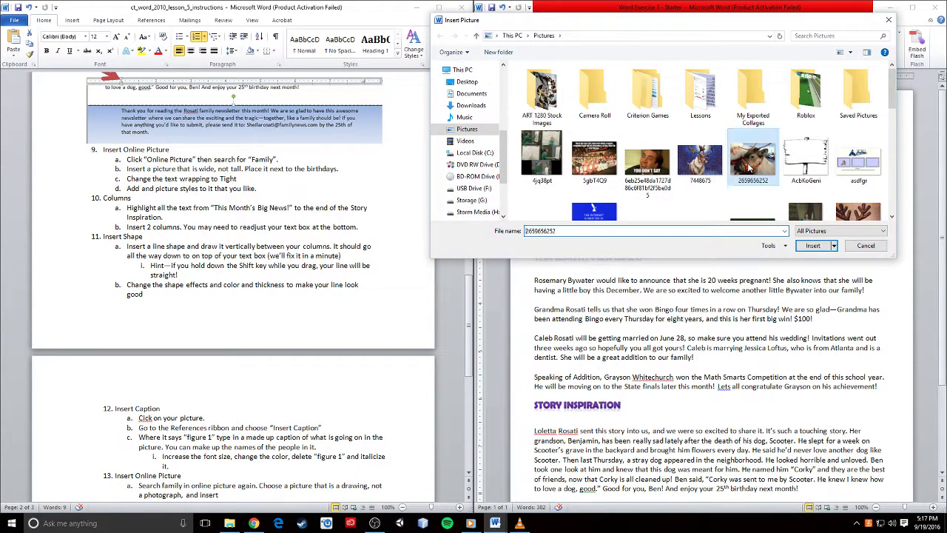
click(812, 246)
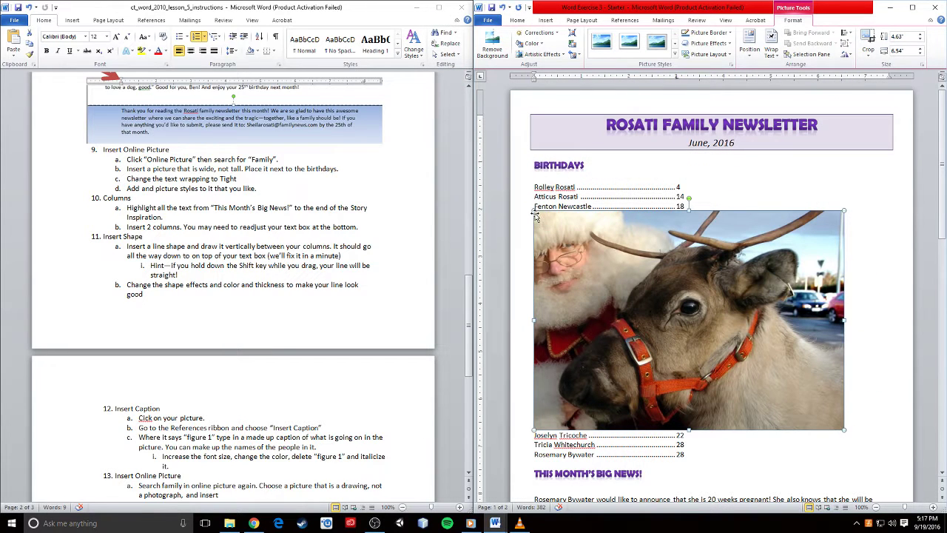
- Resize the reindeer photo, set Tight wrapping, and place it enlarged beside the Birthdays list
drag(532, 210, 703, 324)
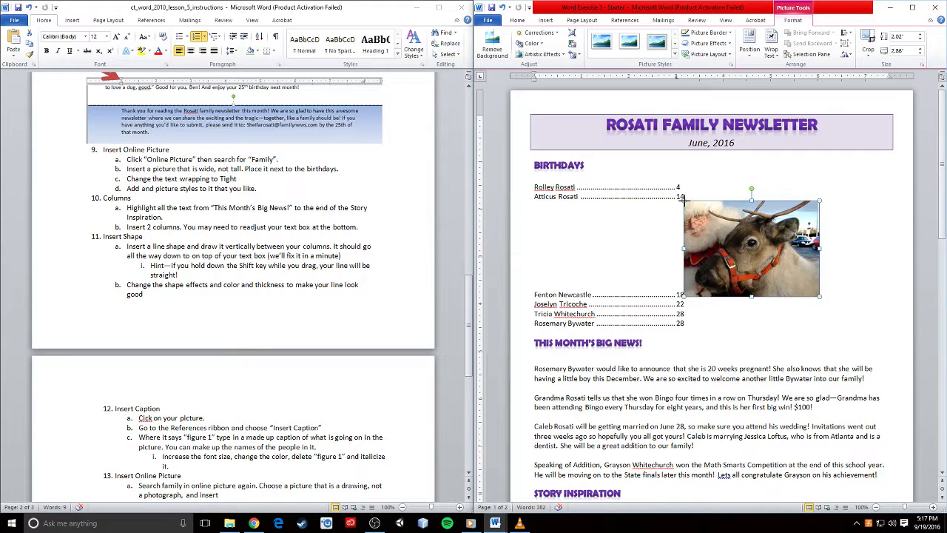
drag(685, 198, 721, 223)
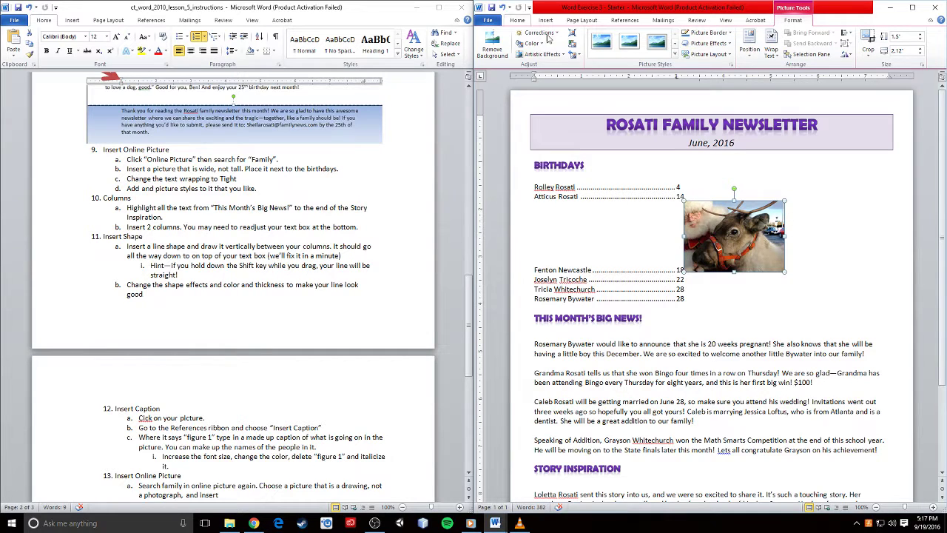
click(771, 44)
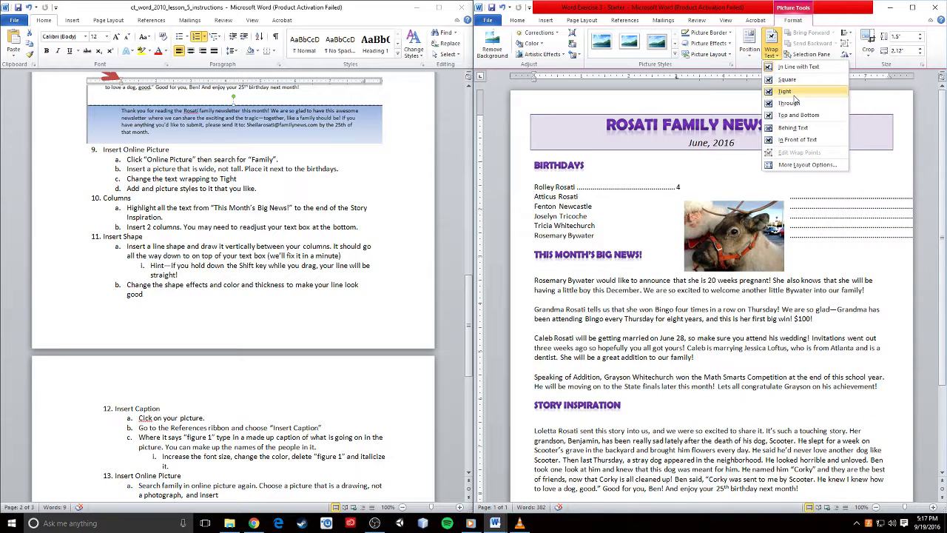
click(795, 96)
drag(732, 241, 784, 201)
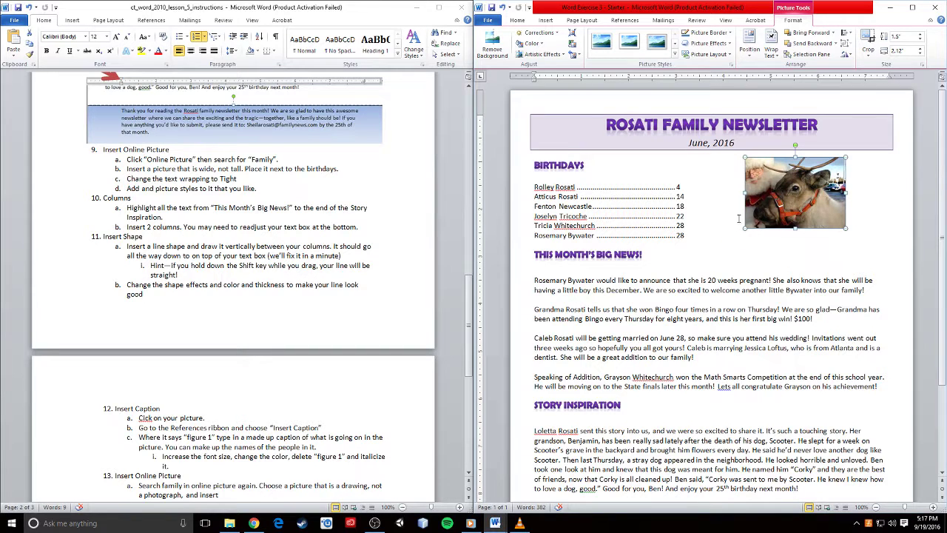
drag(745, 228, 723, 242)
mouse_move(789, 213)
mouse_down()
mouse_move(805, 199)
mouse_move(757, 191)
mouse_move(790, 196)
mouse_up()
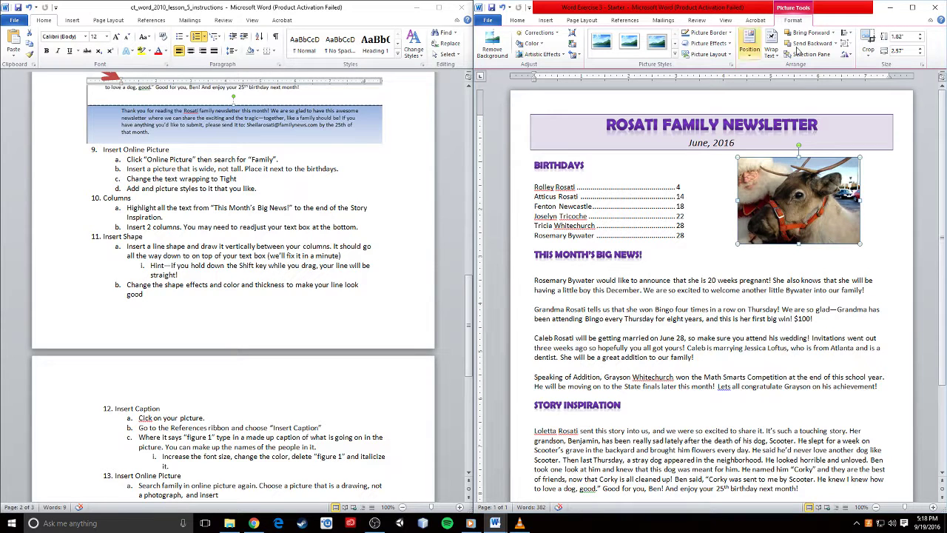
- Apply the Perspective Shadow, White picture style to the reindeer photo and nudge it down
click(228, 258)
scroll(228, 258, up, 1)
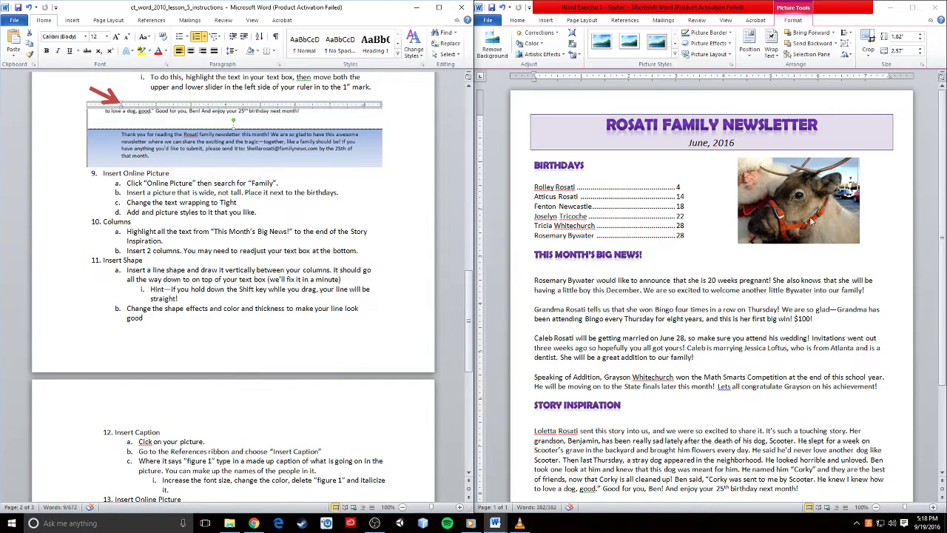
click(812, 222)
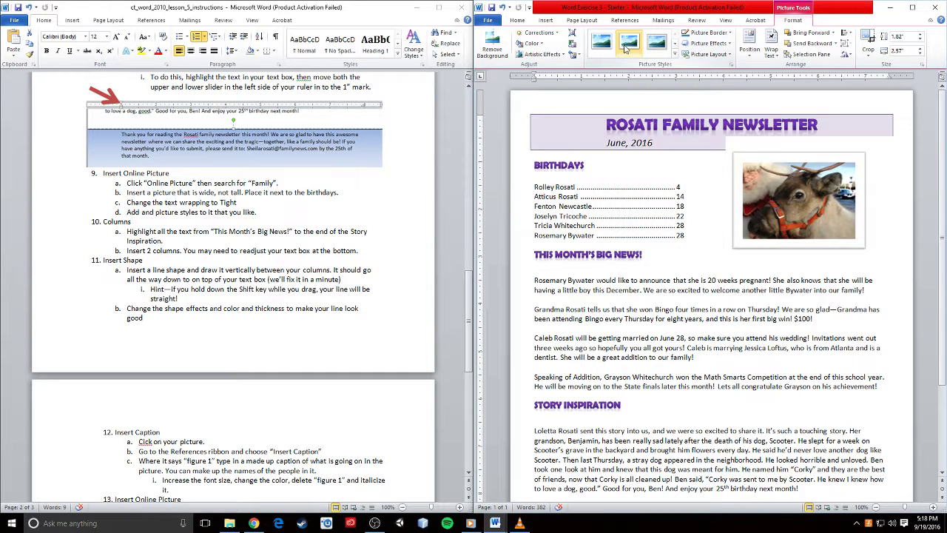
click(674, 44)
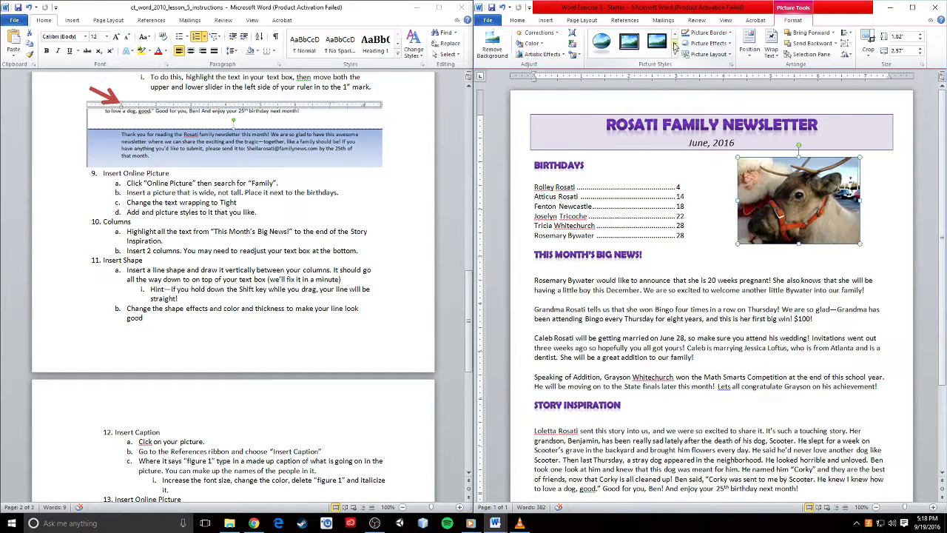
click(675, 46)
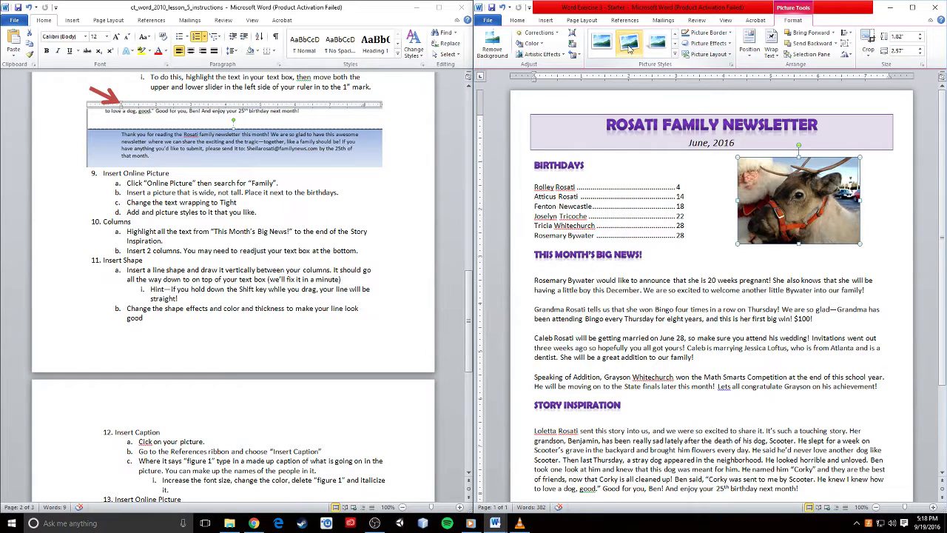
click(629, 46)
drag(800, 190, 801, 213)
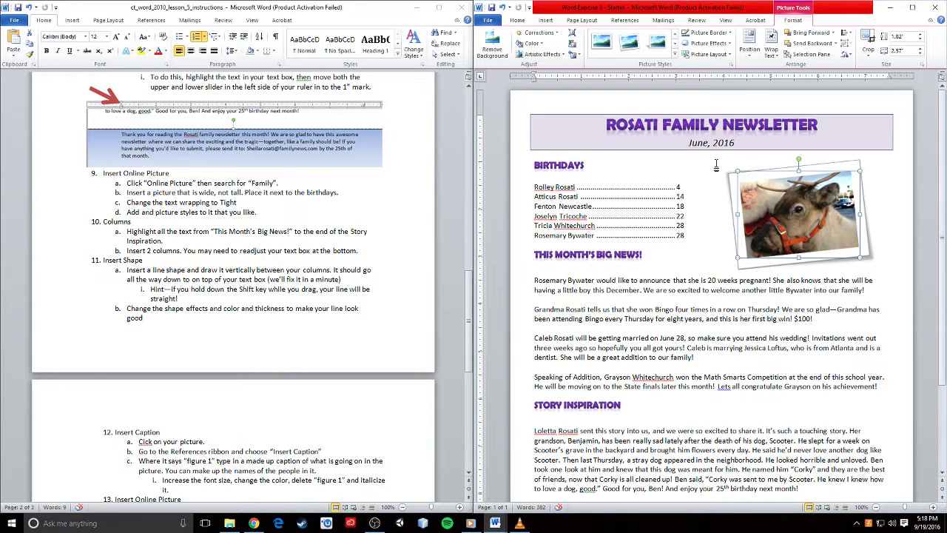
click(654, 48)
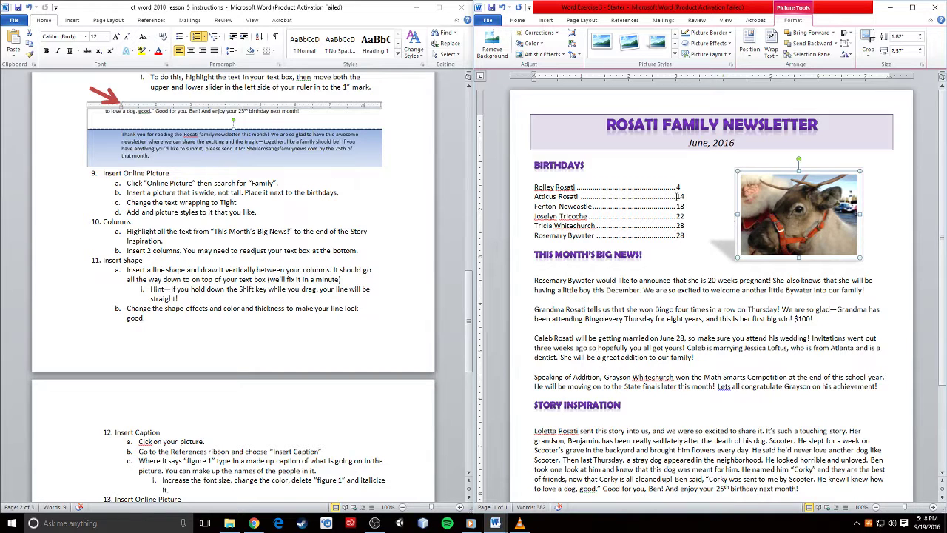
click(267, 260)
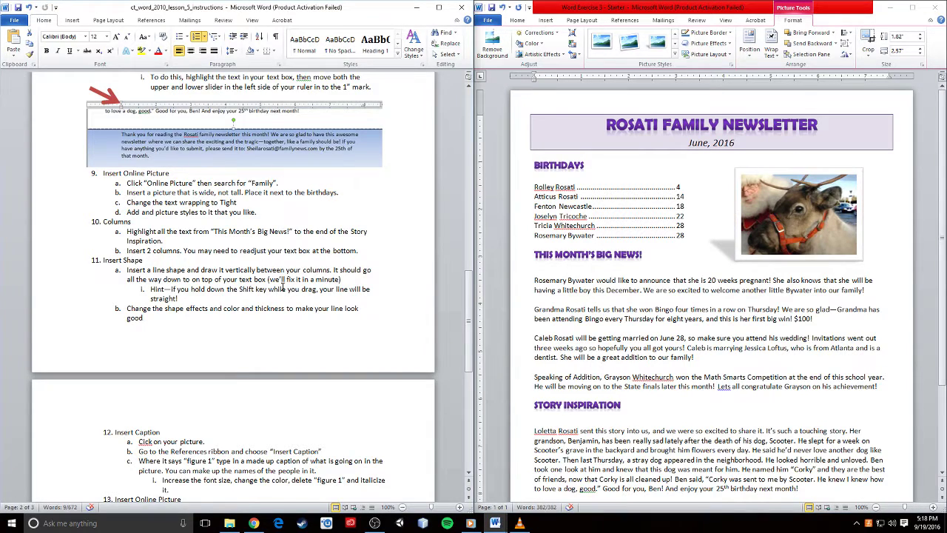
scroll(282, 287, down, 3)
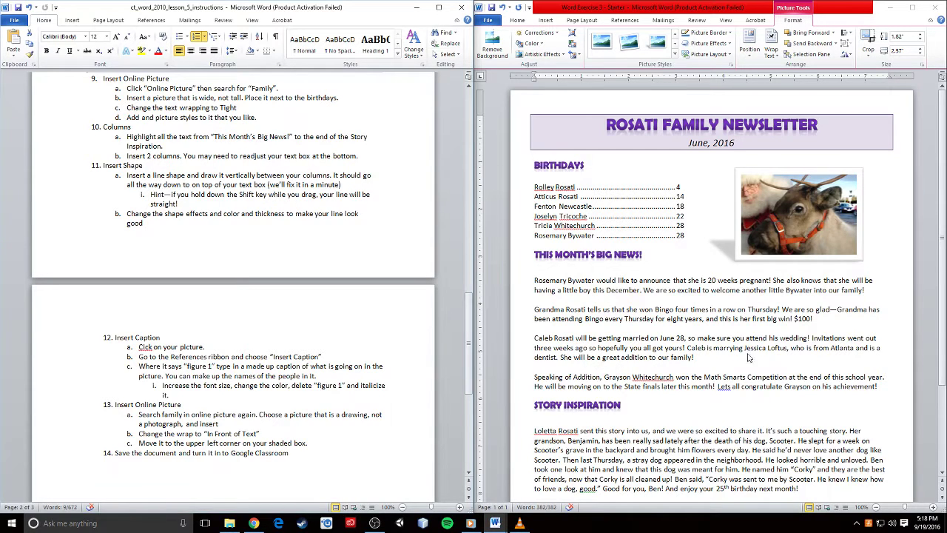
- Format the text from This Month's Big News to the story's end as two columns
click(621, 296)
drag(534, 253, 771, 454)
drag(623, 425, 802, 370)
scroll(707, 346, up, 3)
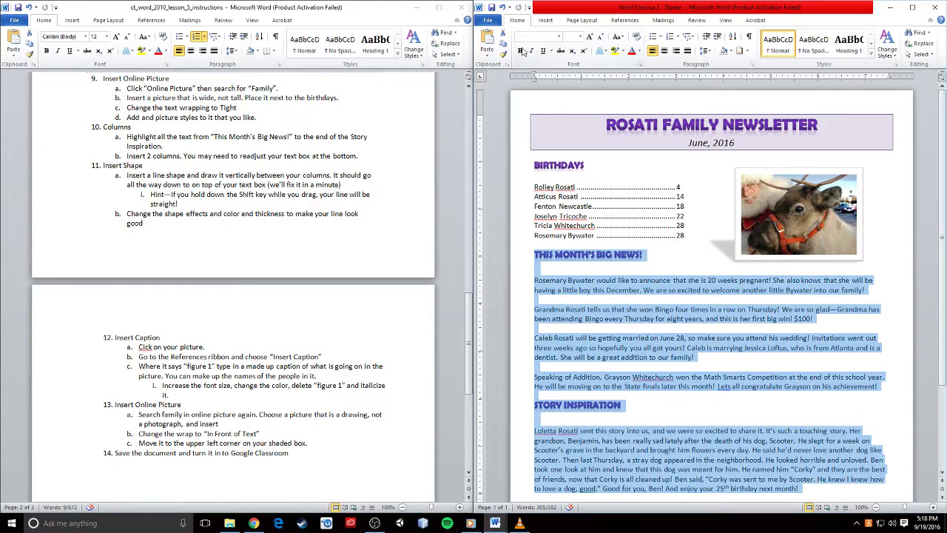
click(577, 21)
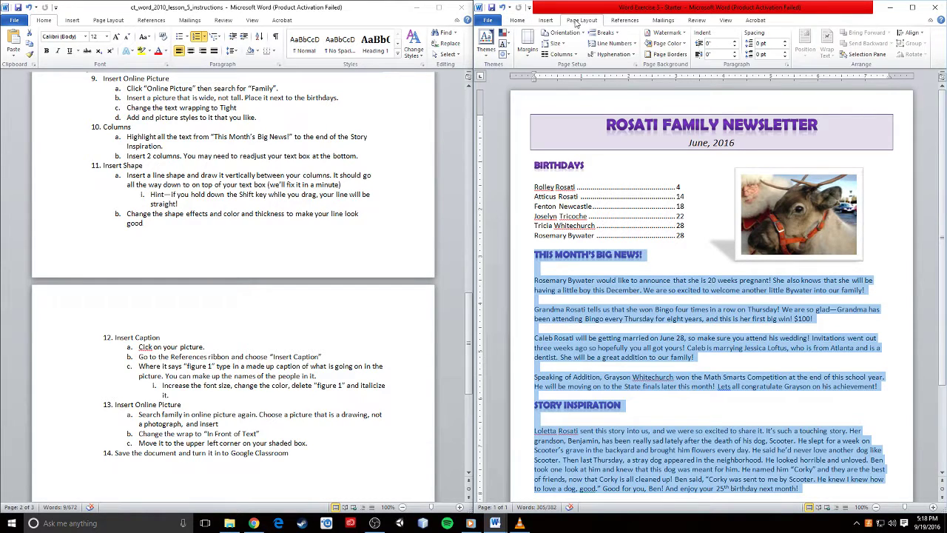
click(574, 58)
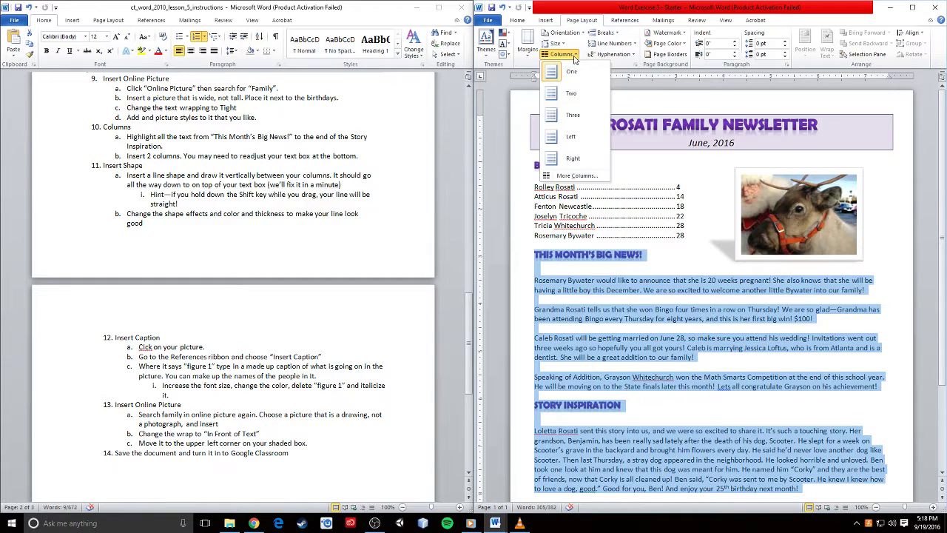
click(571, 94)
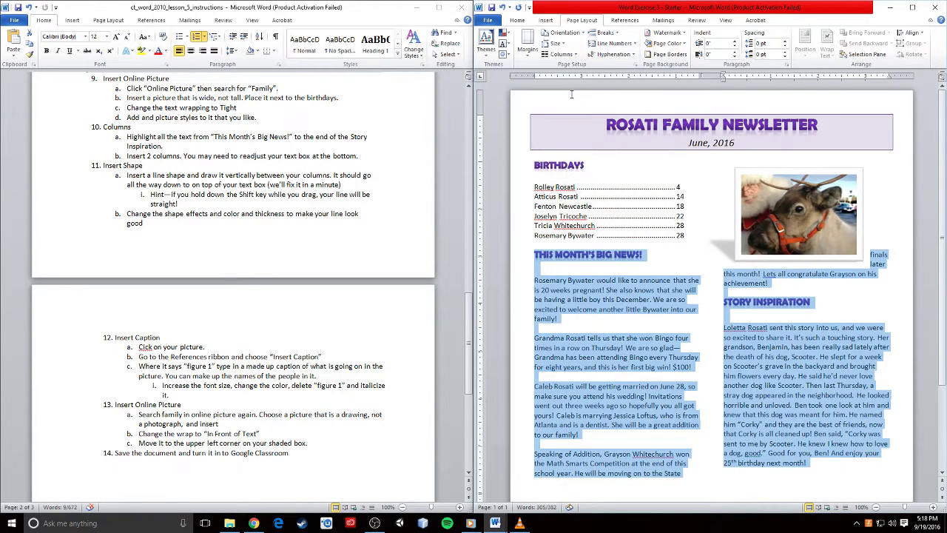
- Shrink the reindeer photo and move it slightly higher beside the Birthdays list
scroll(791, 222, down, 1)
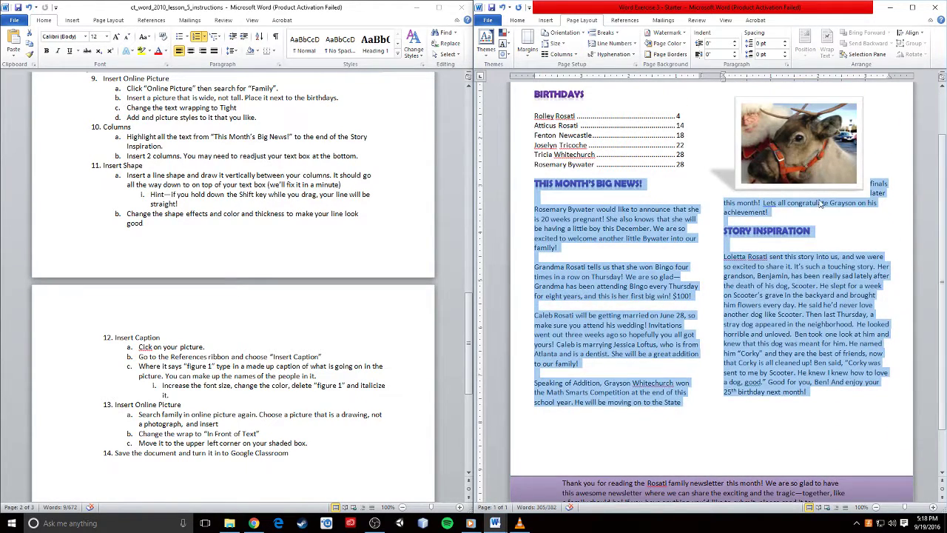
click(790, 173)
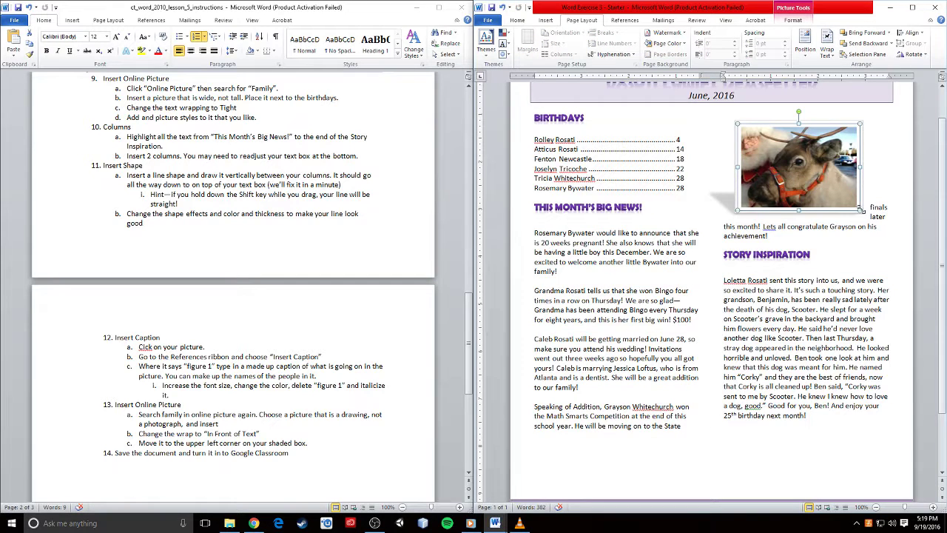
drag(860, 210, 840, 196)
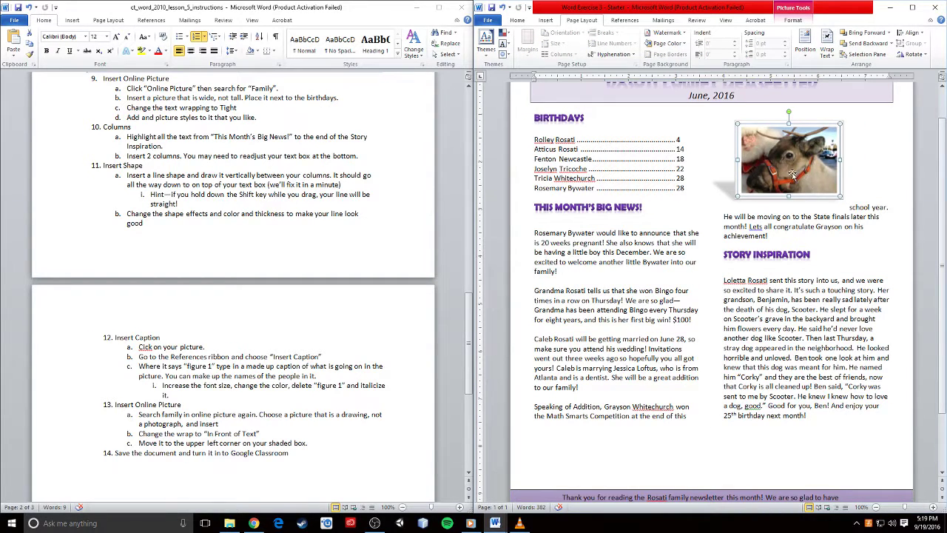
drag(791, 173, 792, 164)
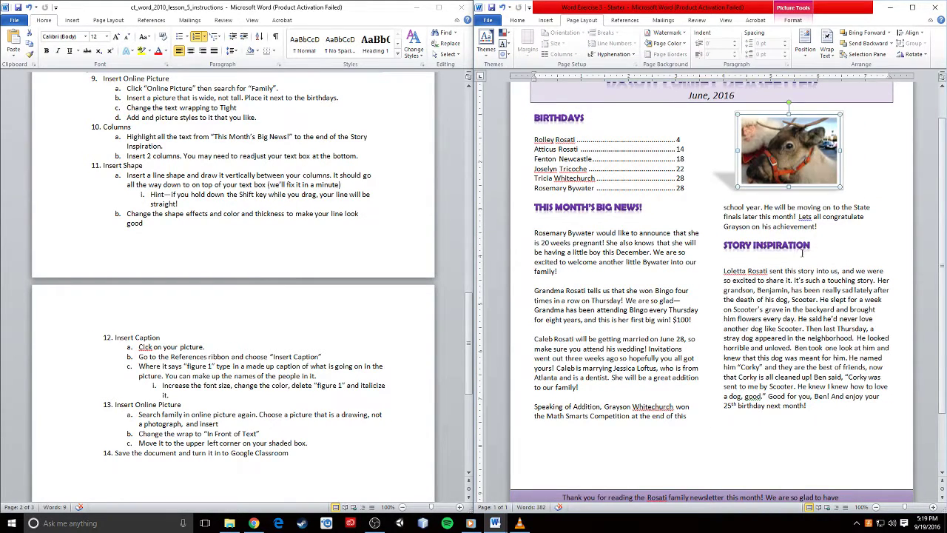
scroll(693, 432, down, 4)
scroll(815, 403, up, 3)
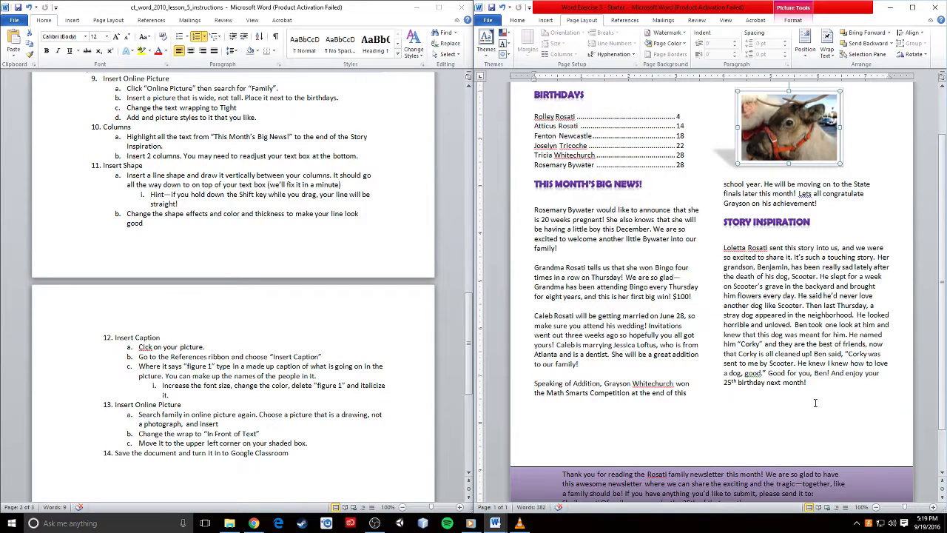
scroll(584, 100, up, 2)
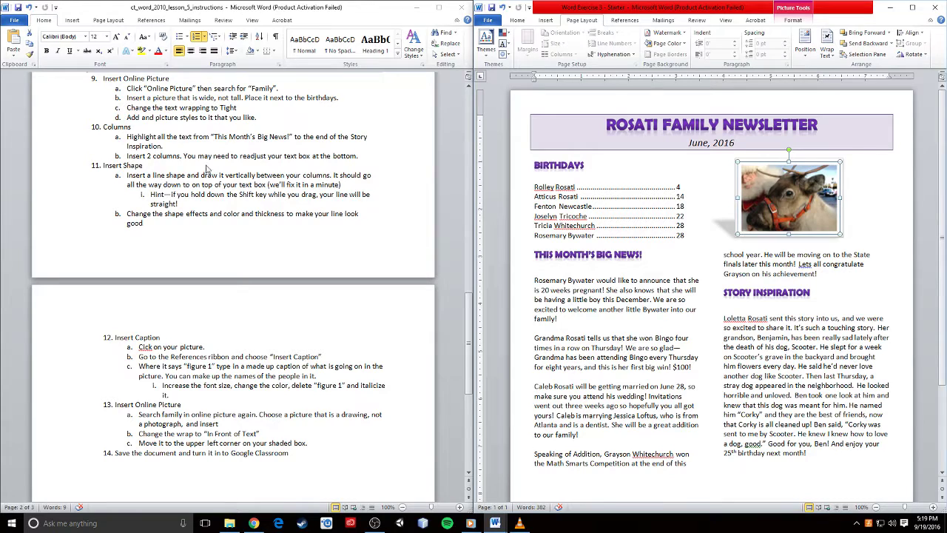
click(289, 217)
scroll(291, 206, down, 2)
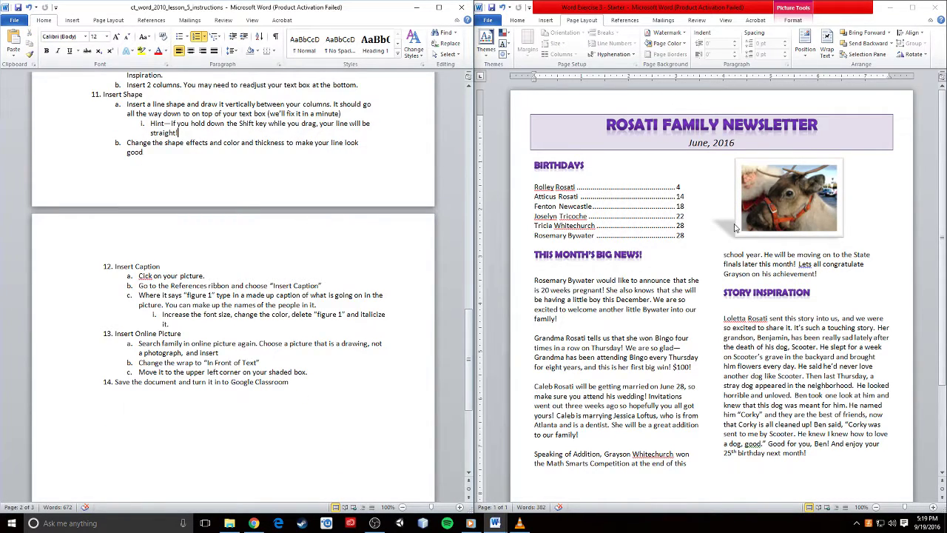
- Draw a vertical Line shape from below the title box down the page, centred between columns
click(532, 19)
click(550, 22)
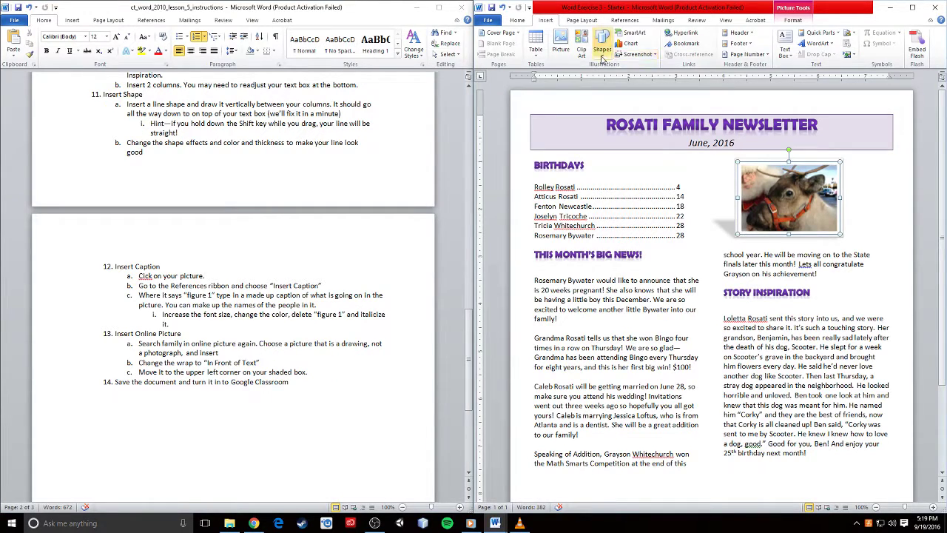
click(603, 52)
click(608, 80)
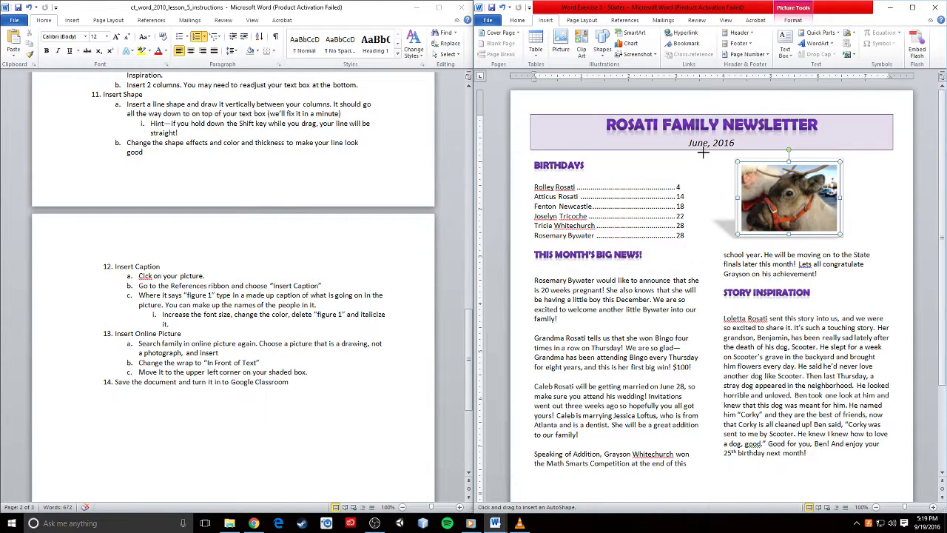
mouse_move(703, 156)
mouse_down()
mouse_move(710, 509)
mouse_move(703, 431)
mouse_move(710, 466)
mouse_up()
scroll(720, 353, up, 2)
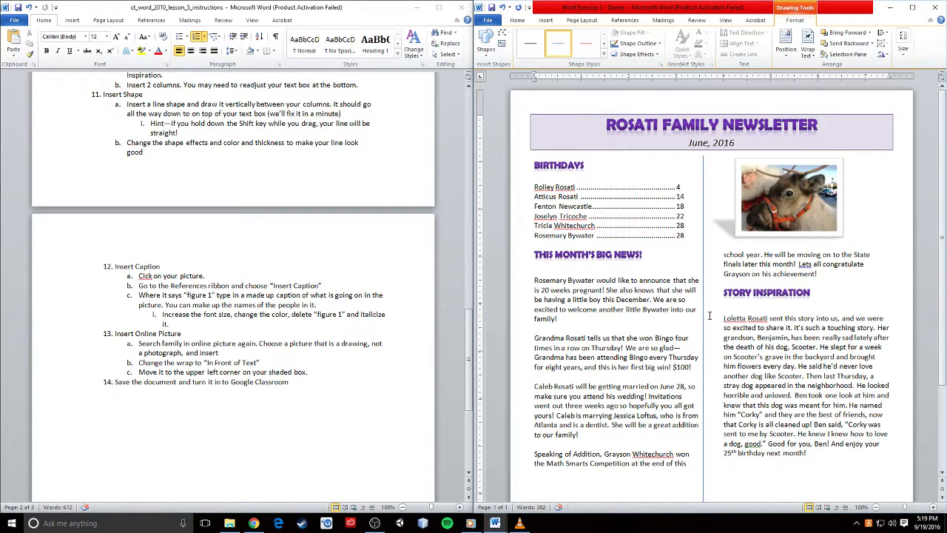
click(703, 312)
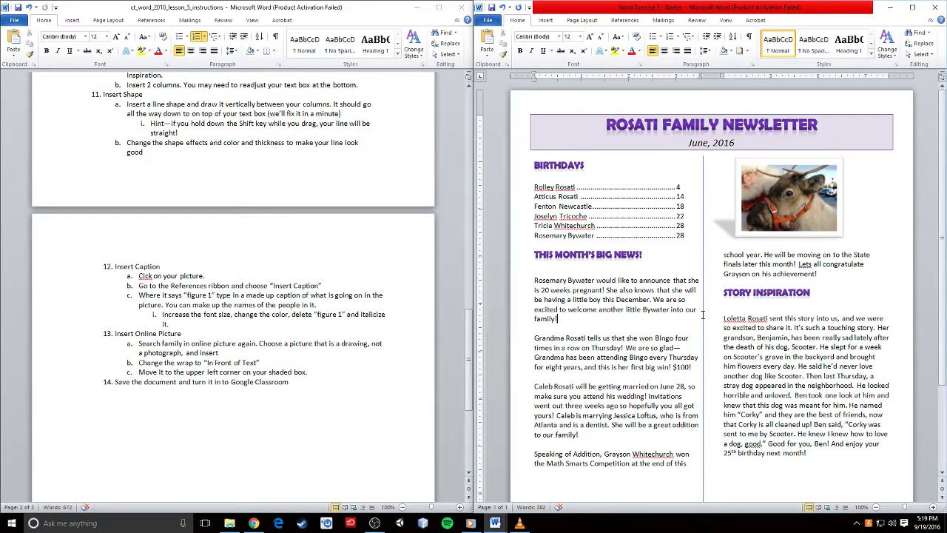
click(702, 318)
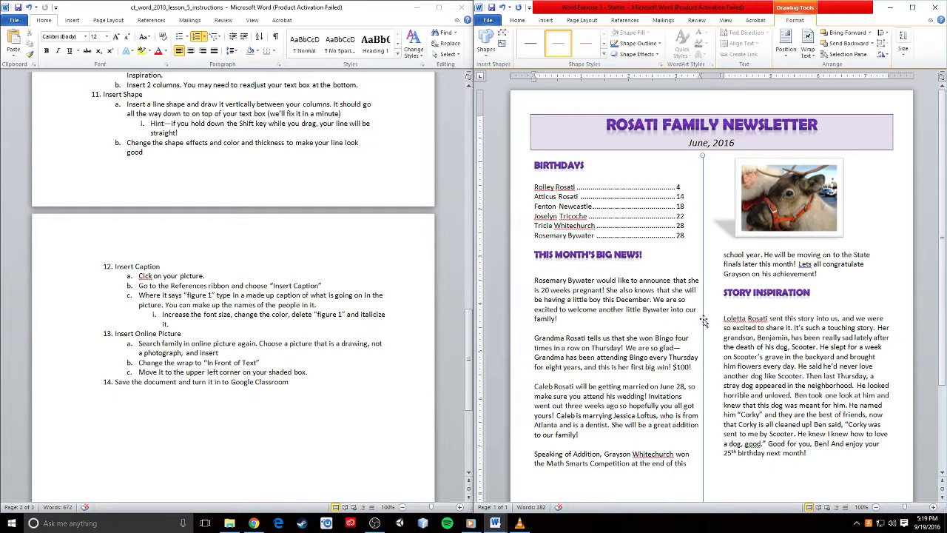
drag(704, 321, 709, 321)
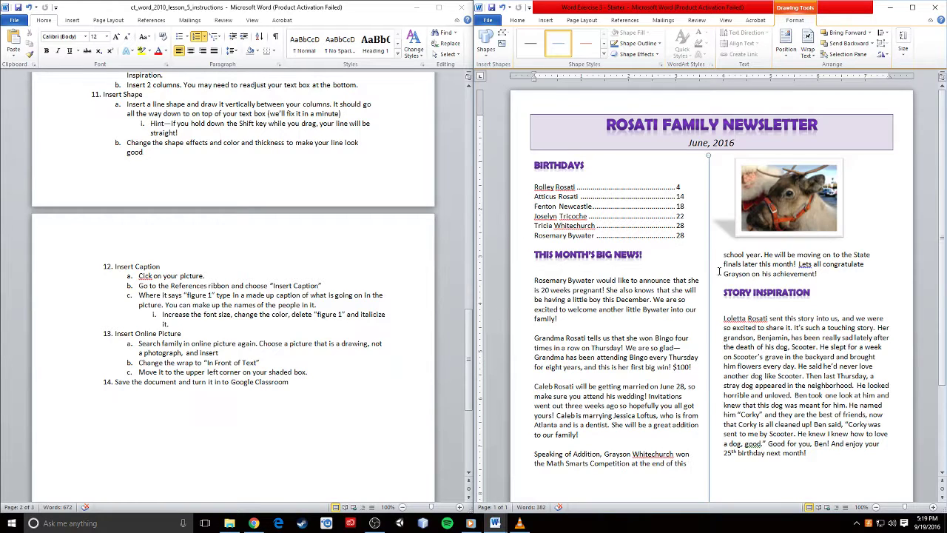
- Make the divider line thick with a dark purple outline colour
click(586, 43)
click(604, 46)
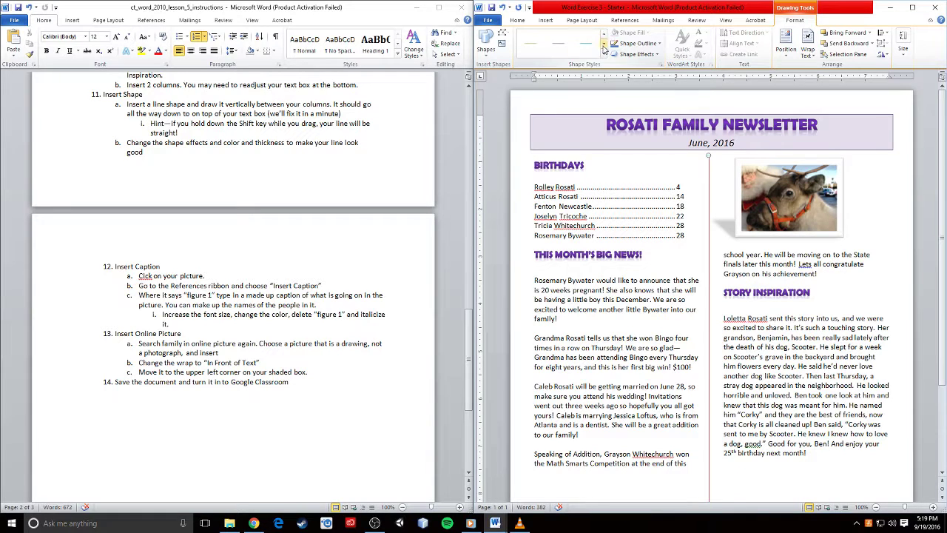
click(567, 48)
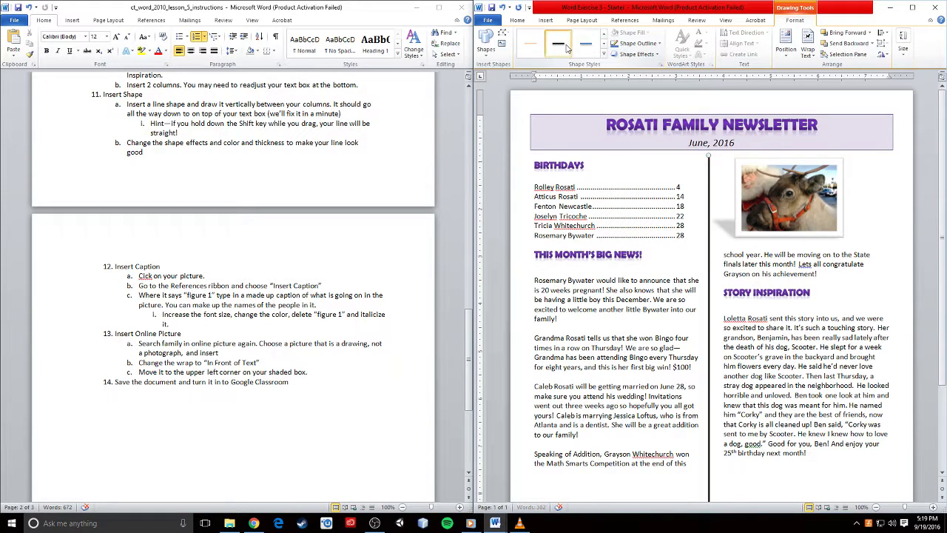
click(654, 56)
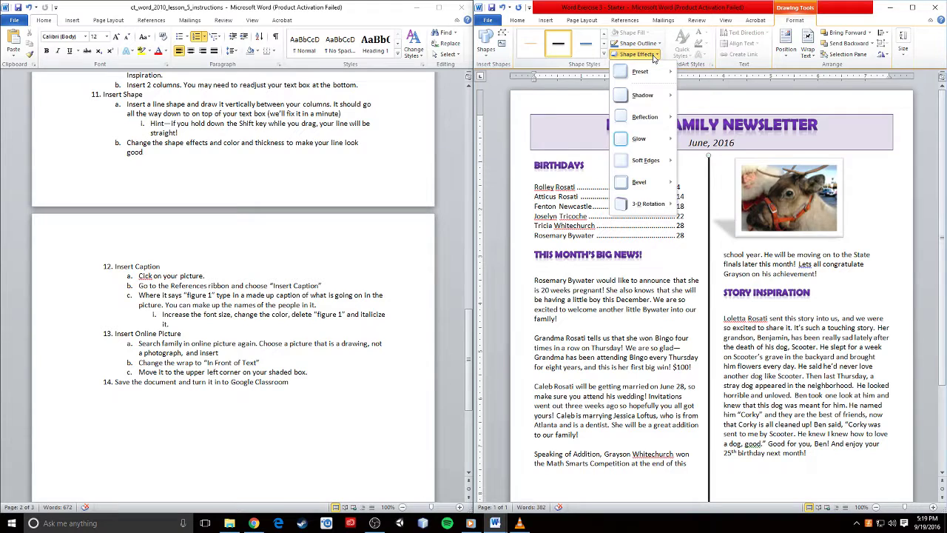
click(656, 44)
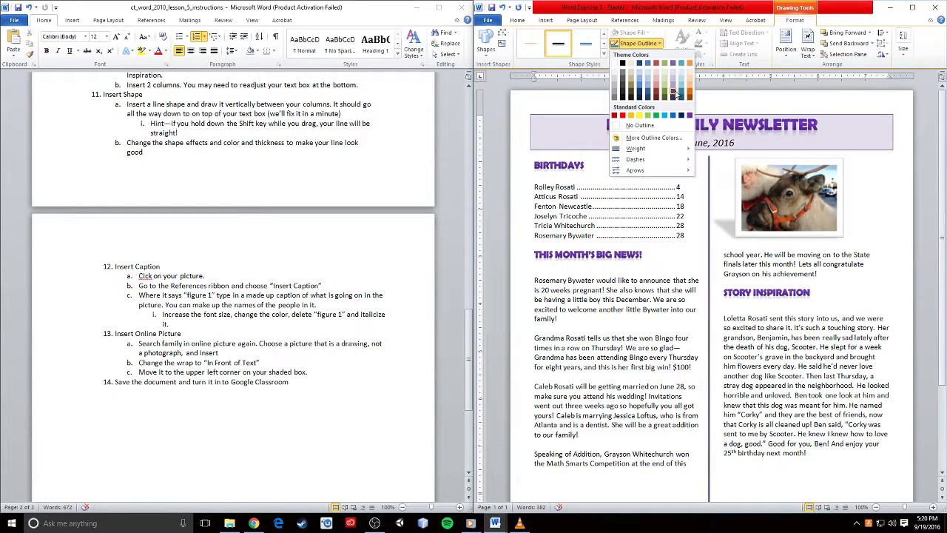
click(676, 94)
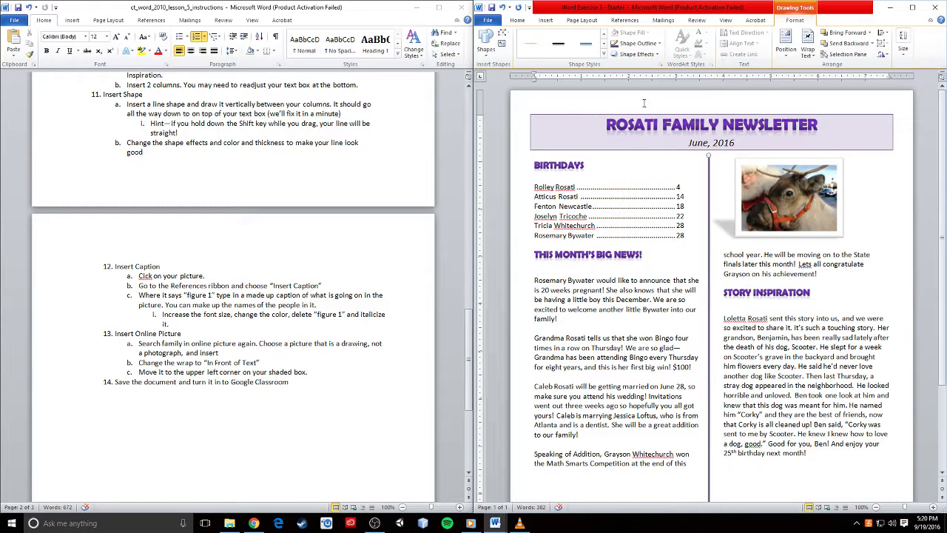
- Apply a Glow effect variation to the divider line
click(637, 54)
mouse_move(641, 104)
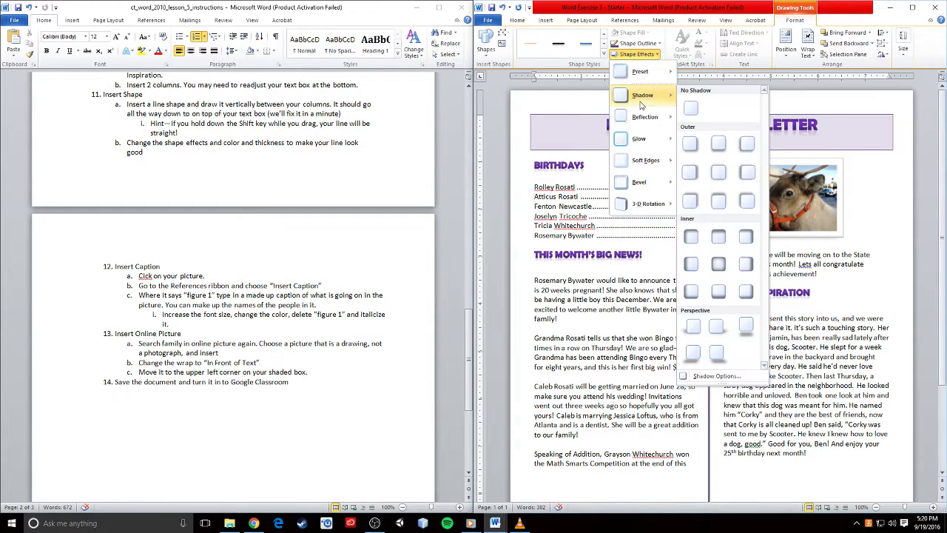
mouse_move(641, 139)
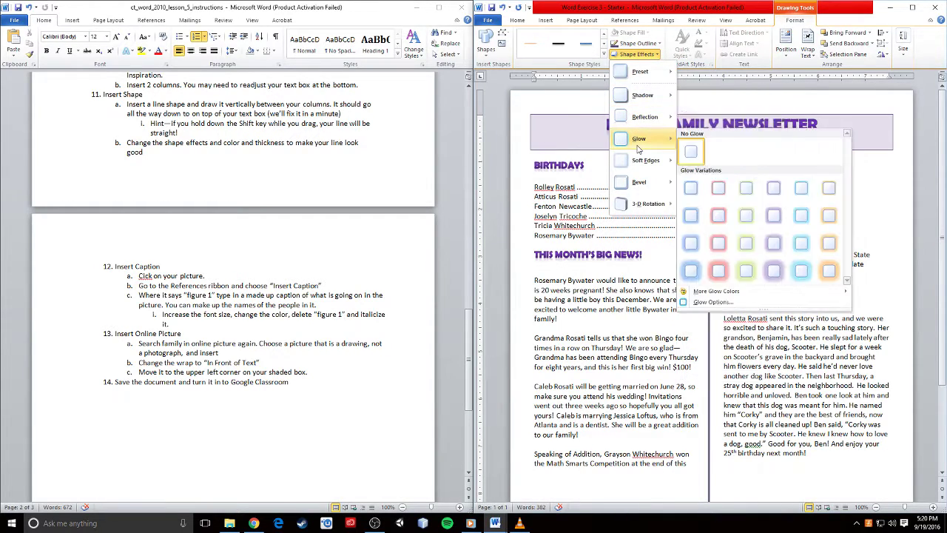
click(800, 212)
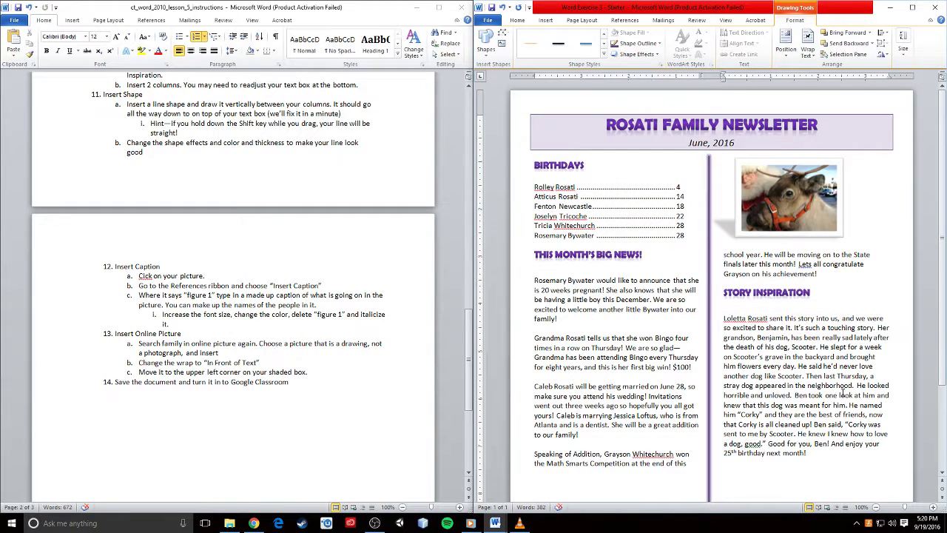
click(841, 392)
scroll(840, 395, down, 4)
scroll(751, 356, up, 4)
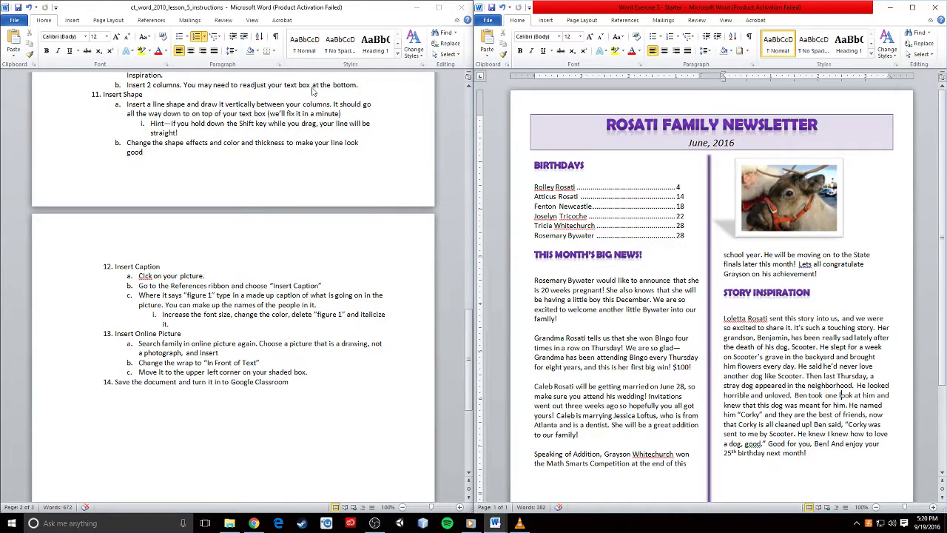
scroll(712, 376, down, 4)
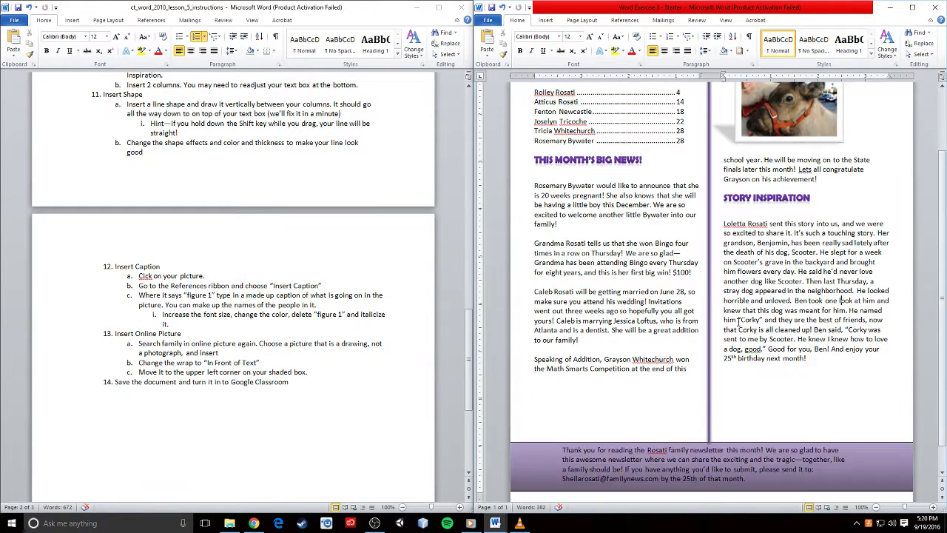
scroll(578, 285, up, 3)
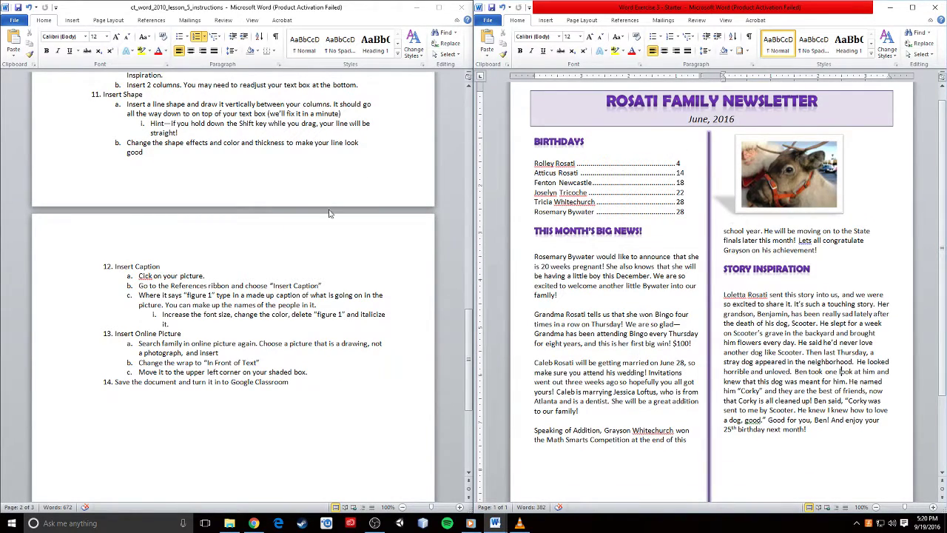
click(281, 161)
scroll(318, 289, down, 3)
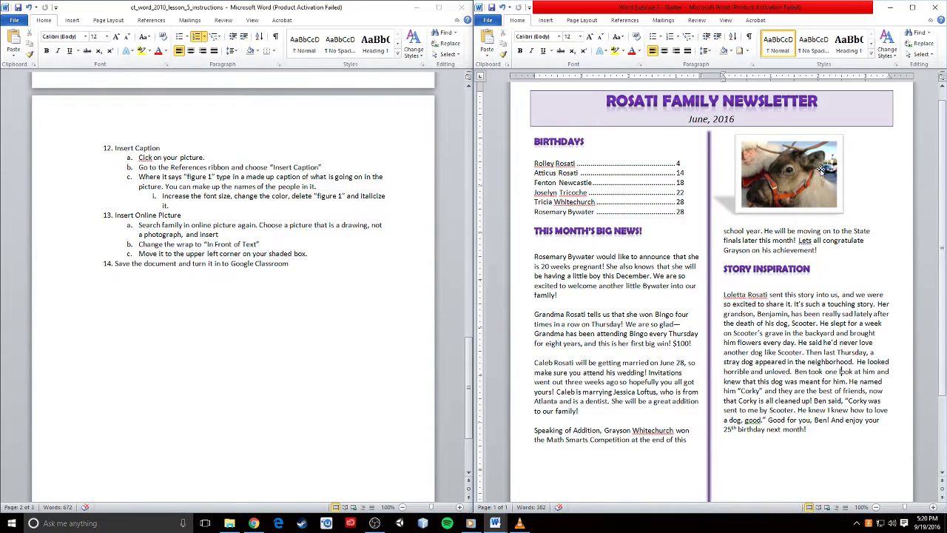
- Insert a 'Figure 1 - Raindeer' caption under the reindeer photo
click(794, 198)
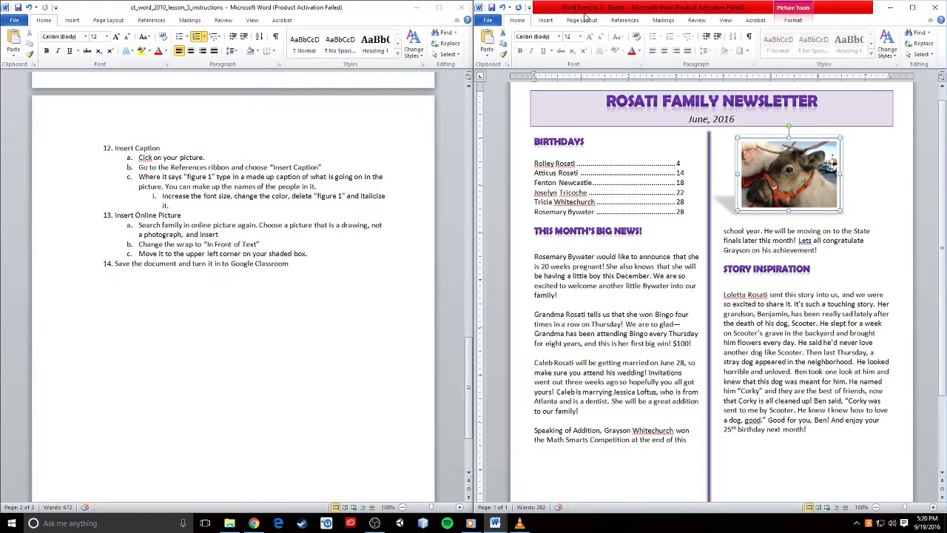
click(631, 23)
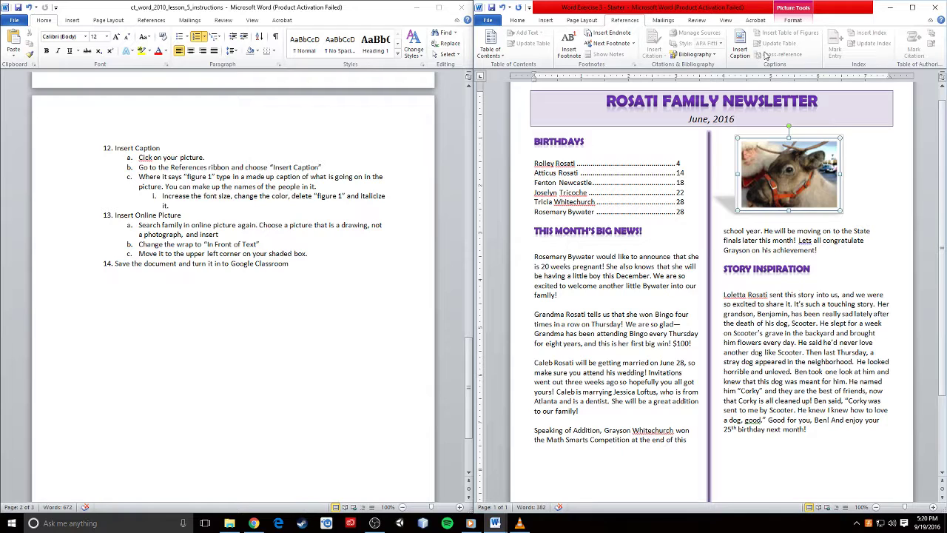
click(739, 46)
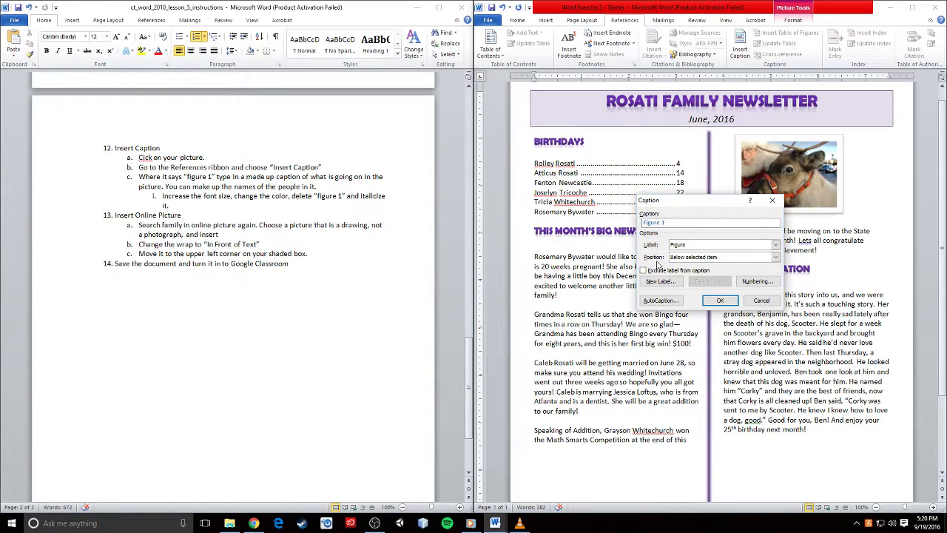
click(676, 225)
text(- Raindeer)
click(718, 302)
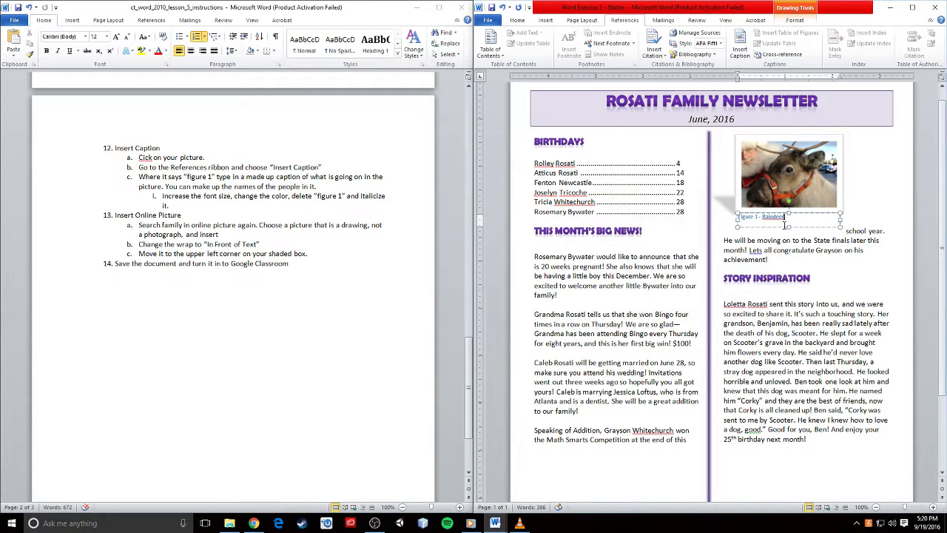
- Delete the 'Figure 1' label so the caption reads just Raindeer
key(BackSpace)
key(BackSpace)
key(BackSpace)
key(BackSpace)
key(BackSpace)
key(BackSpace)
key(shift+End)
drag(769, 217, 737, 217)
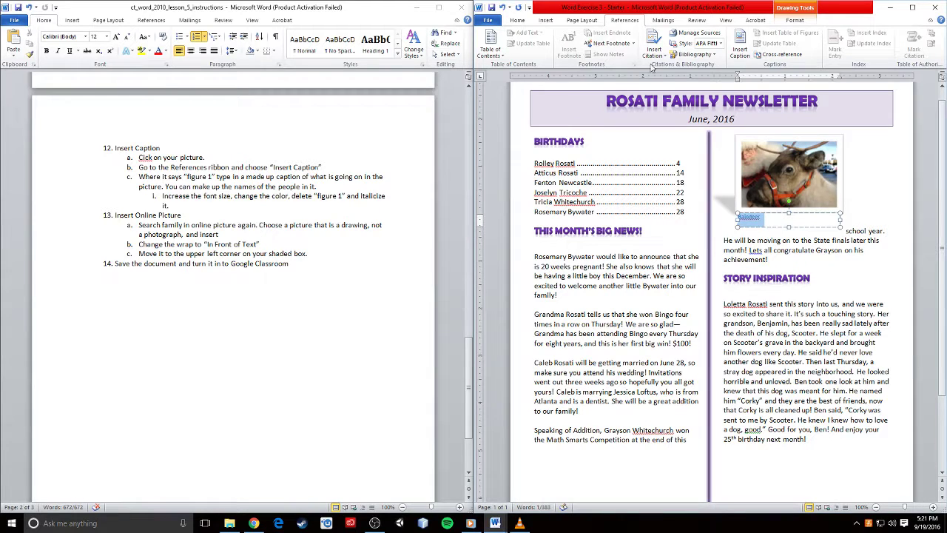
- Grow the Raindeer caption font twice, colour it purple, and make it italic
click(517, 20)
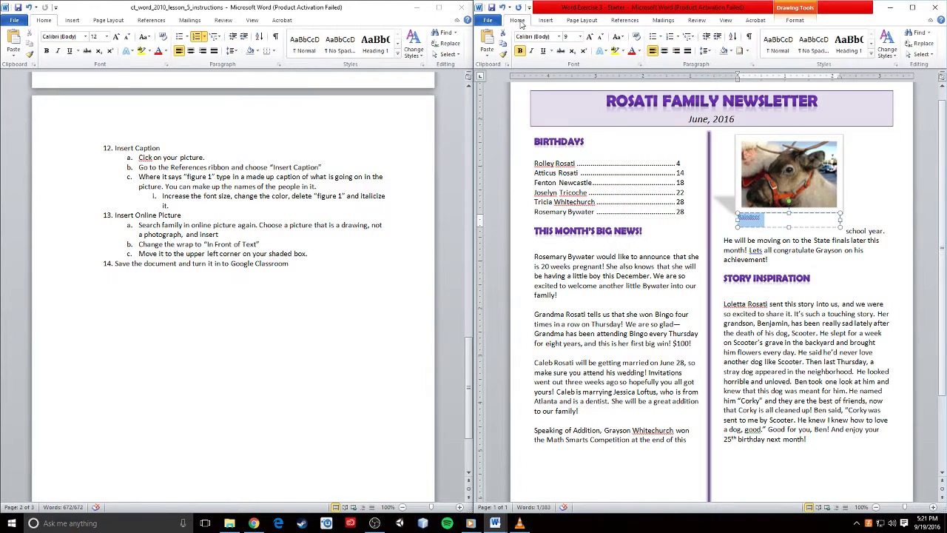
click(590, 37)
click(589, 37)
click(590, 38)
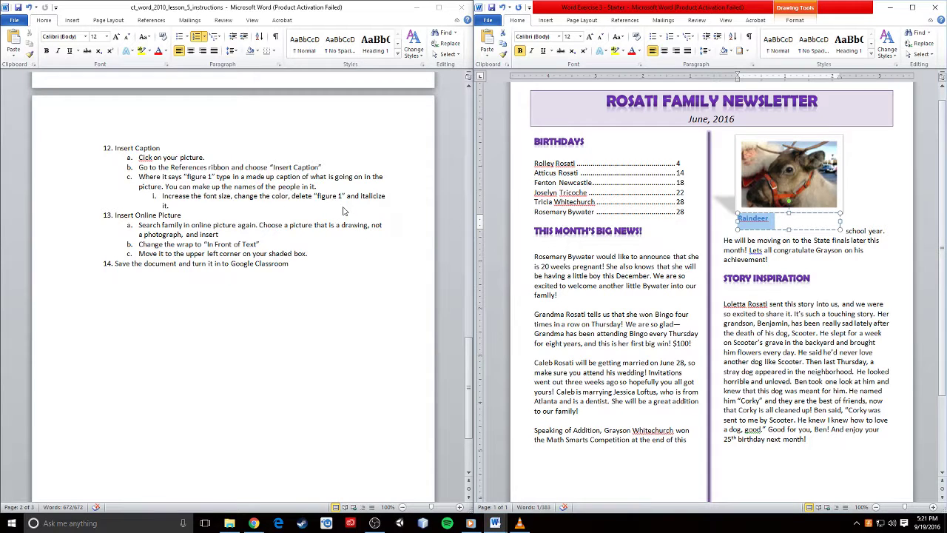
click(637, 52)
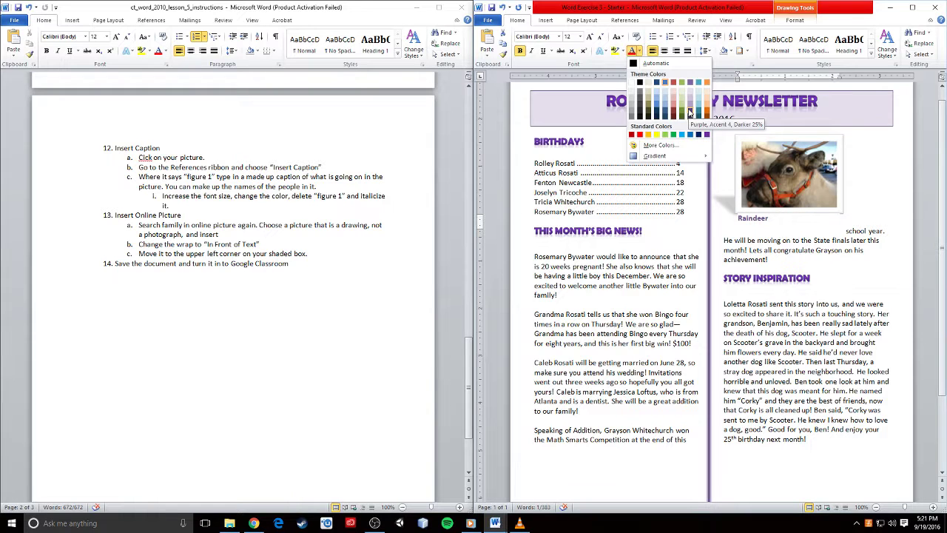
click(689, 112)
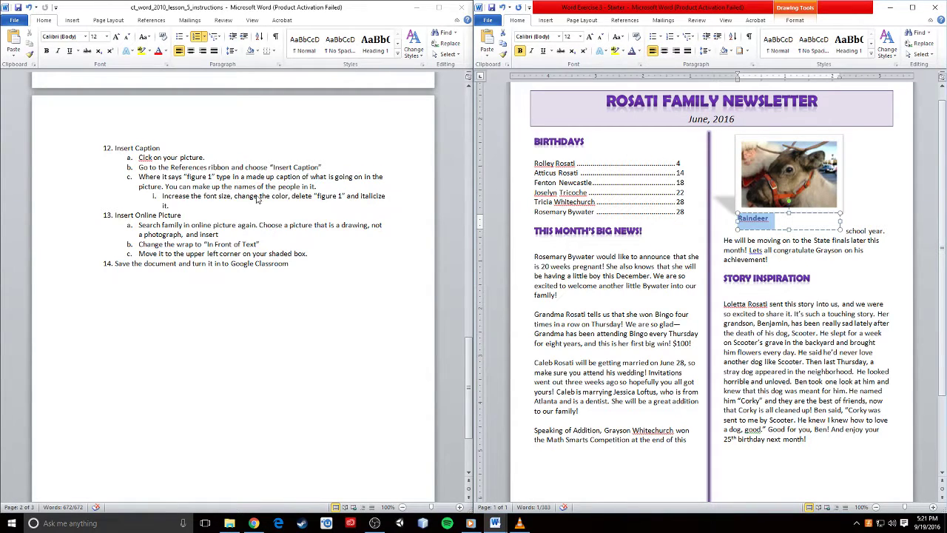
click(532, 51)
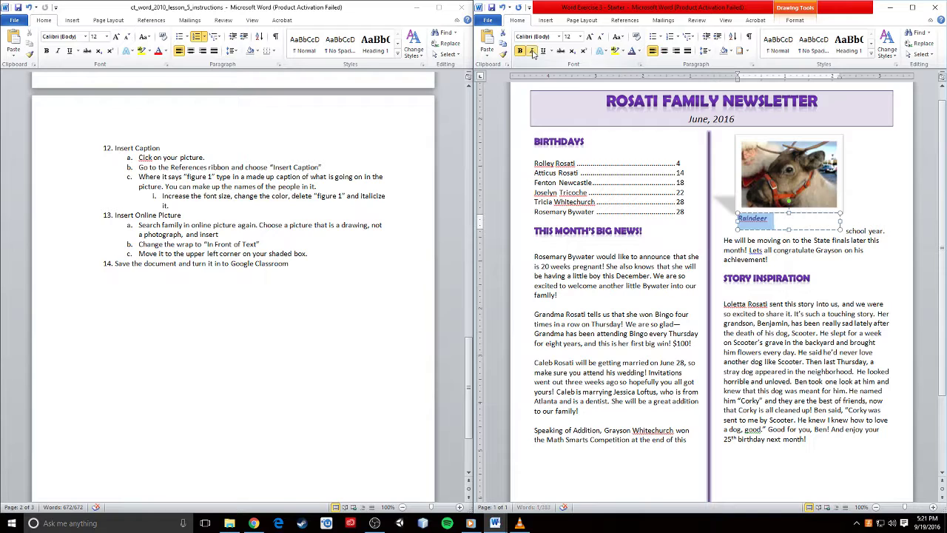
click(898, 232)
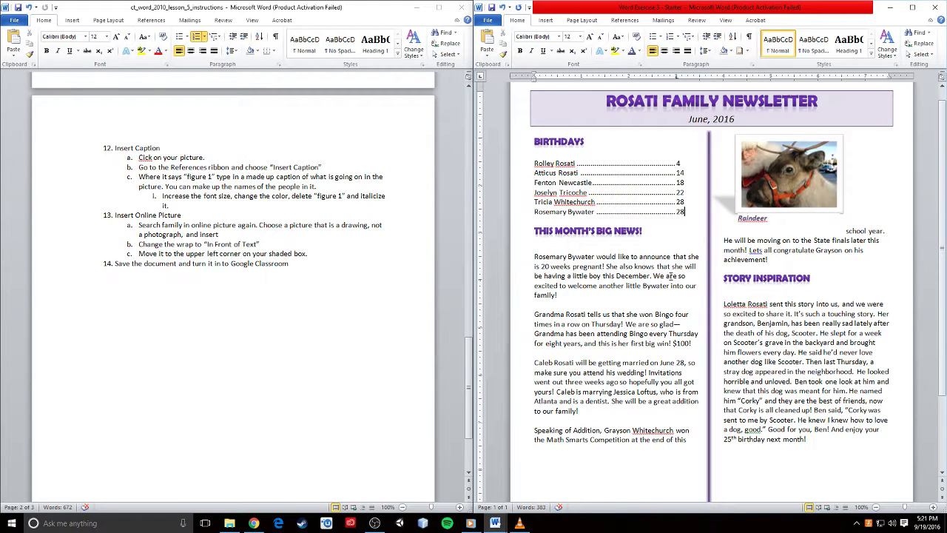
scroll(849, 307, up, 1)
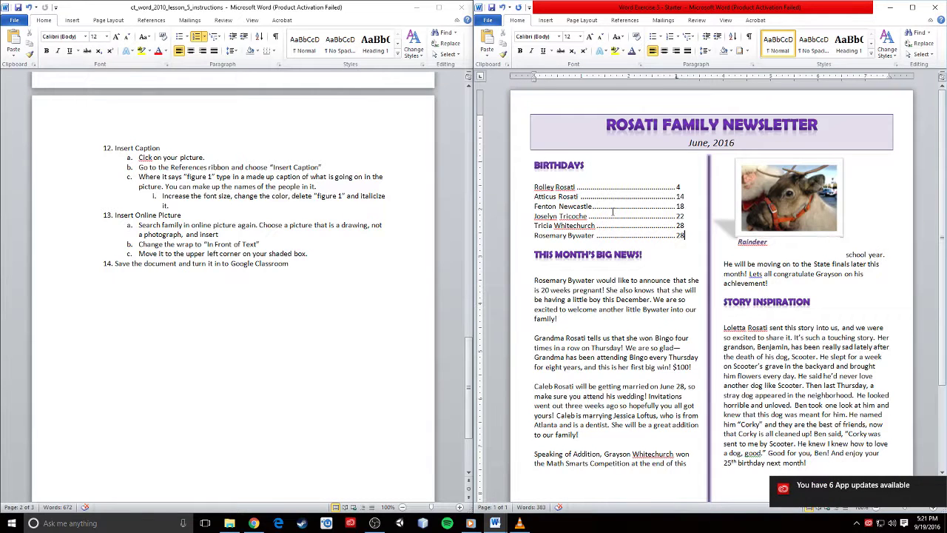
- Insert the motherhood knot image at the start of the ROSATI title
click(532, 119)
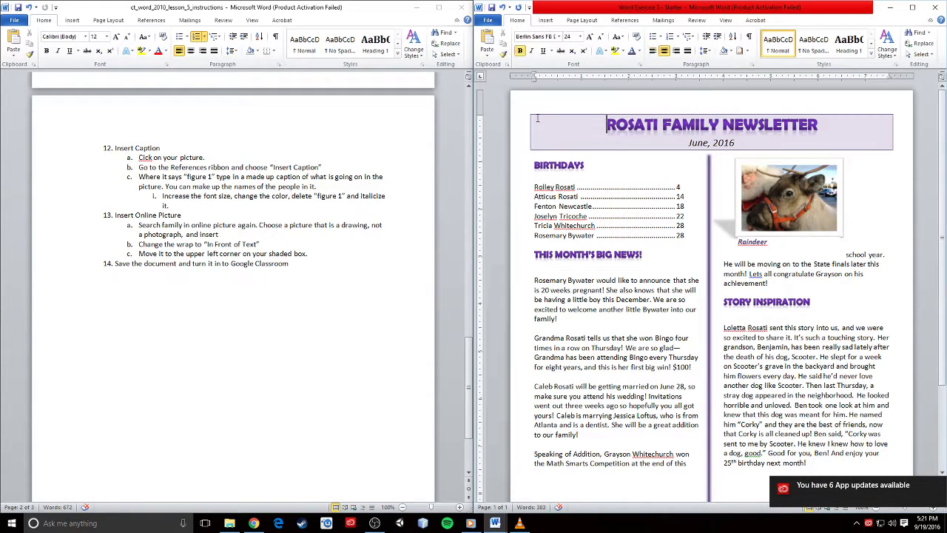
click(546, 21)
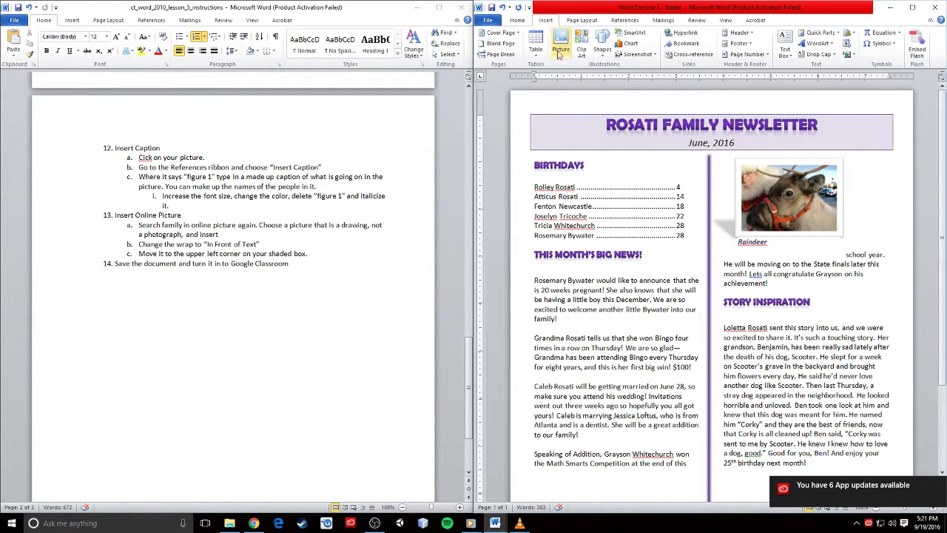
click(560, 43)
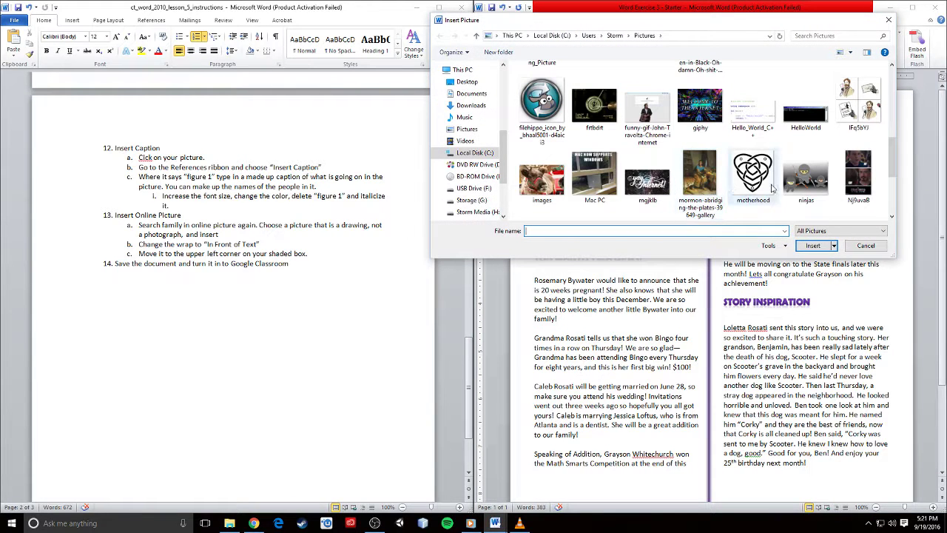
click(762, 181)
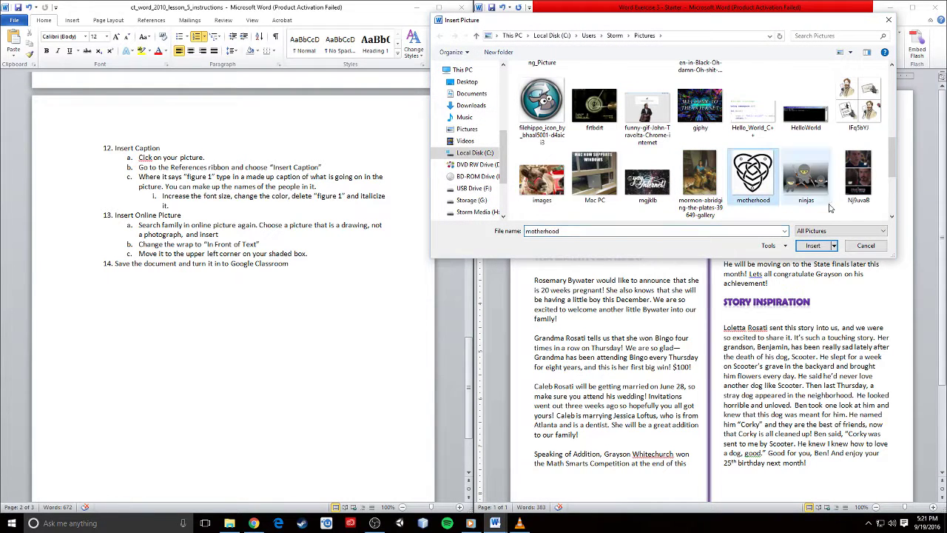
click(812, 246)
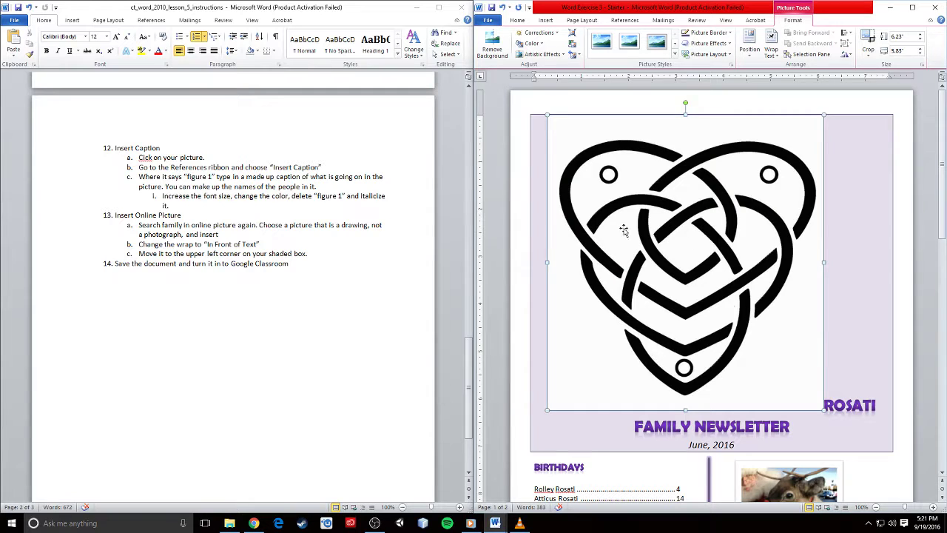
- Shrink the knot image, set it In Front of Text, and place it at the title's top-left corner
drag(823, 410, 640, 187)
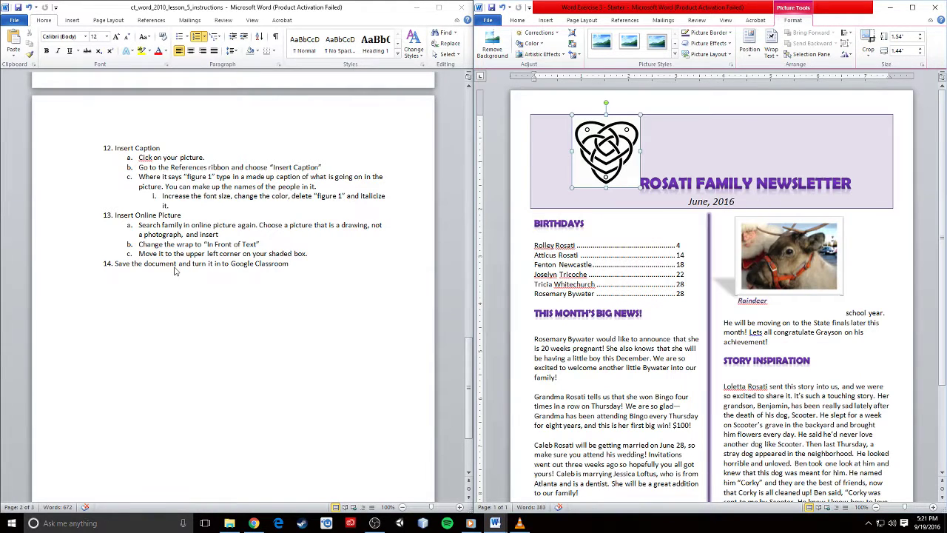
click(770, 52)
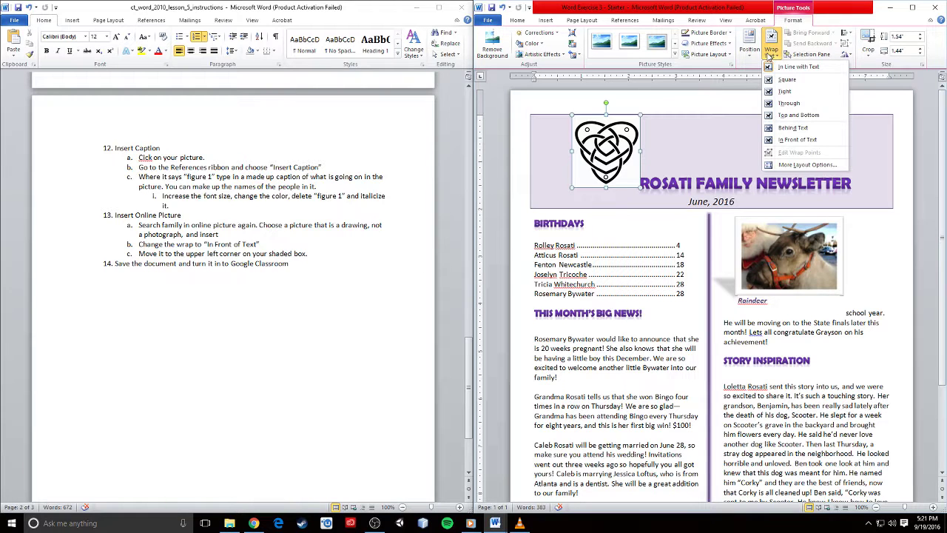
click(797, 139)
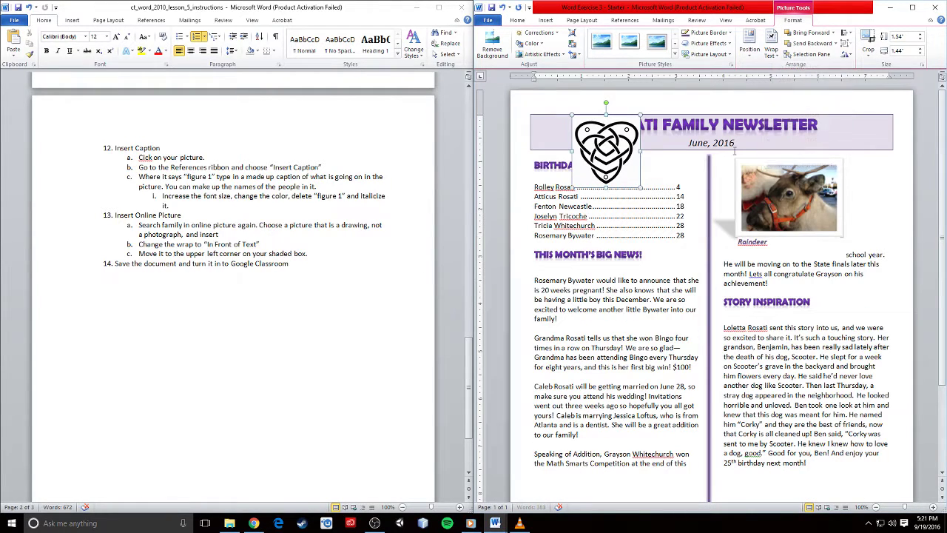
drag(603, 156, 560, 141)
drag(601, 169, 581, 140)
click(619, 160)
click(584, 139)
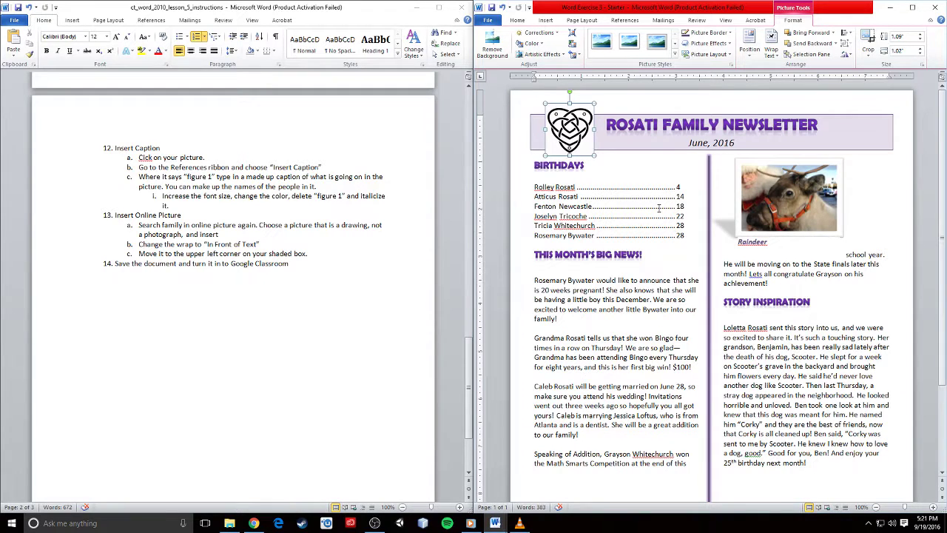
scroll(659, 208, down, 1)
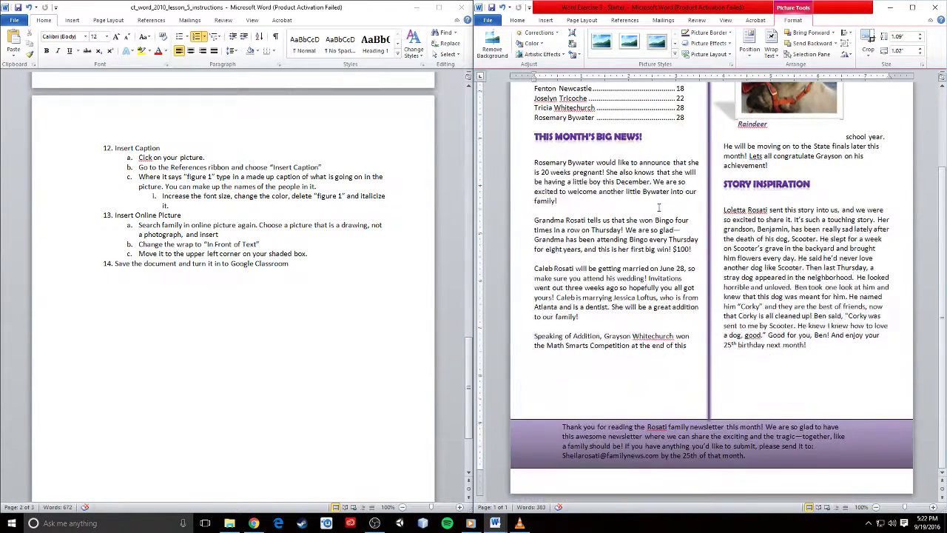
scroll(710, 307, up, 2)
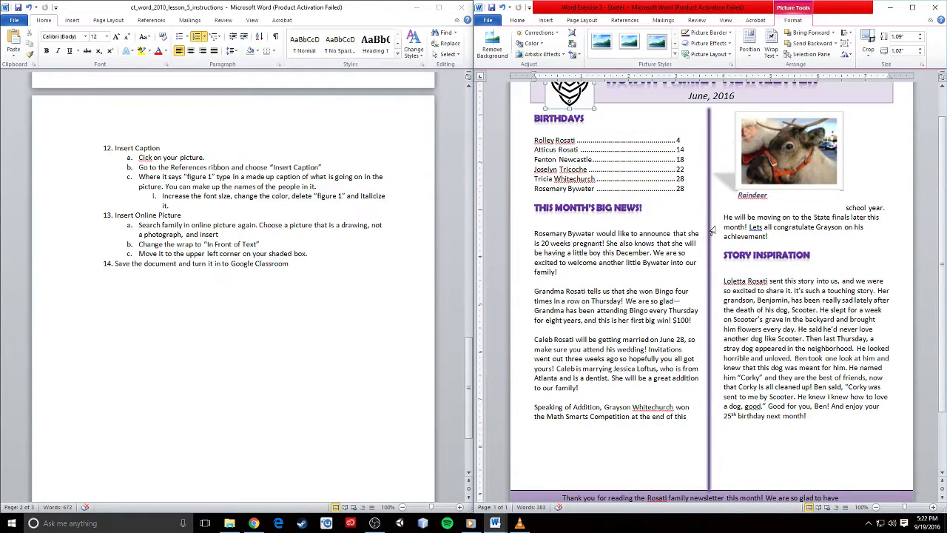
click(849, 208)
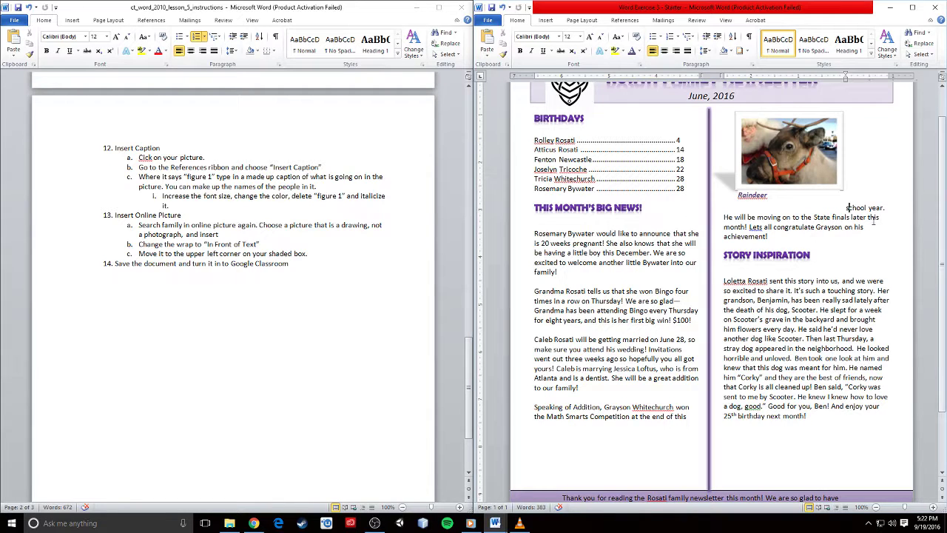
key(ctrl+z)
click(601, 459)
click(740, 444)
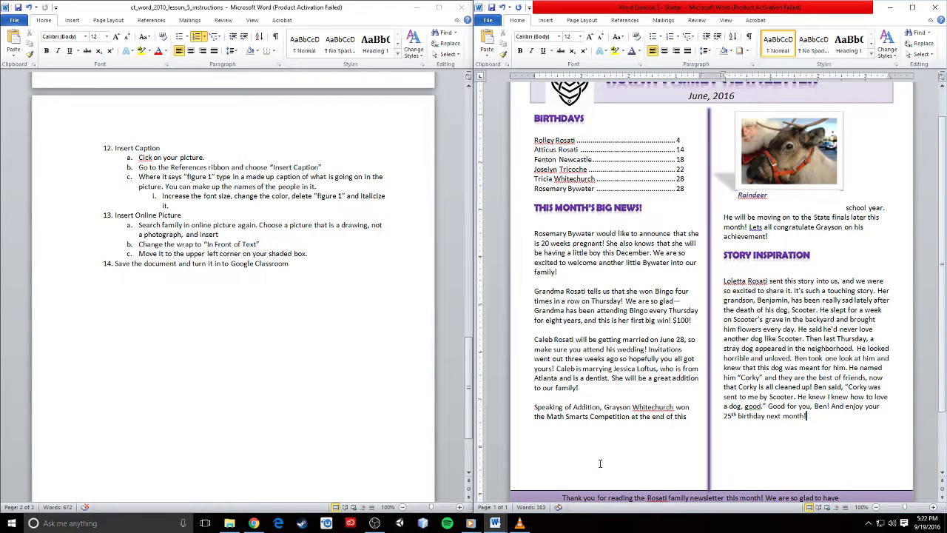
click(775, 237)
drag(775, 237, 724, 217)
click(562, 435)
scroll(740, 333, up, 1)
scroll(839, 454, down, 3)
scroll(839, 454, up, 1)
scroll(839, 454, down, 1)
scroll(839, 455, up, 3)
scroll(837, 455, down, 3)
scroll(838, 455, up, 3)
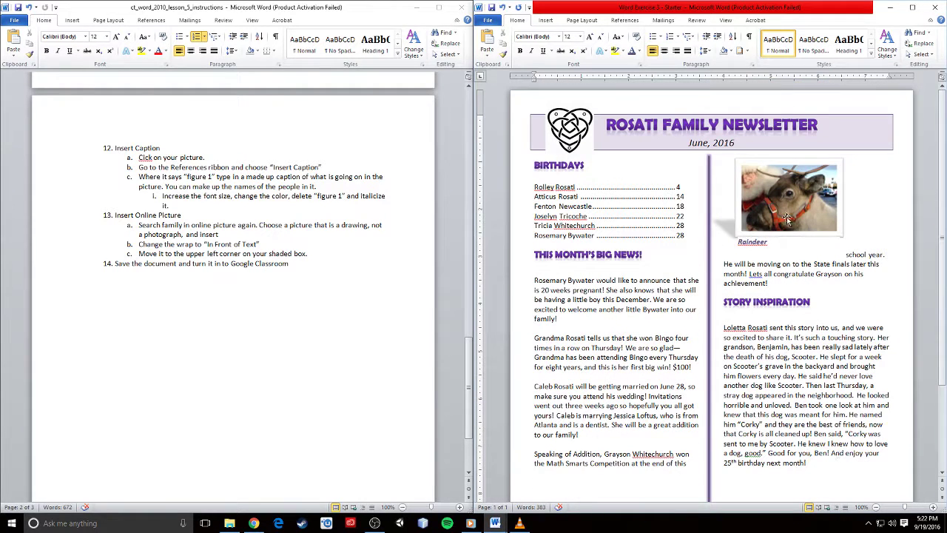